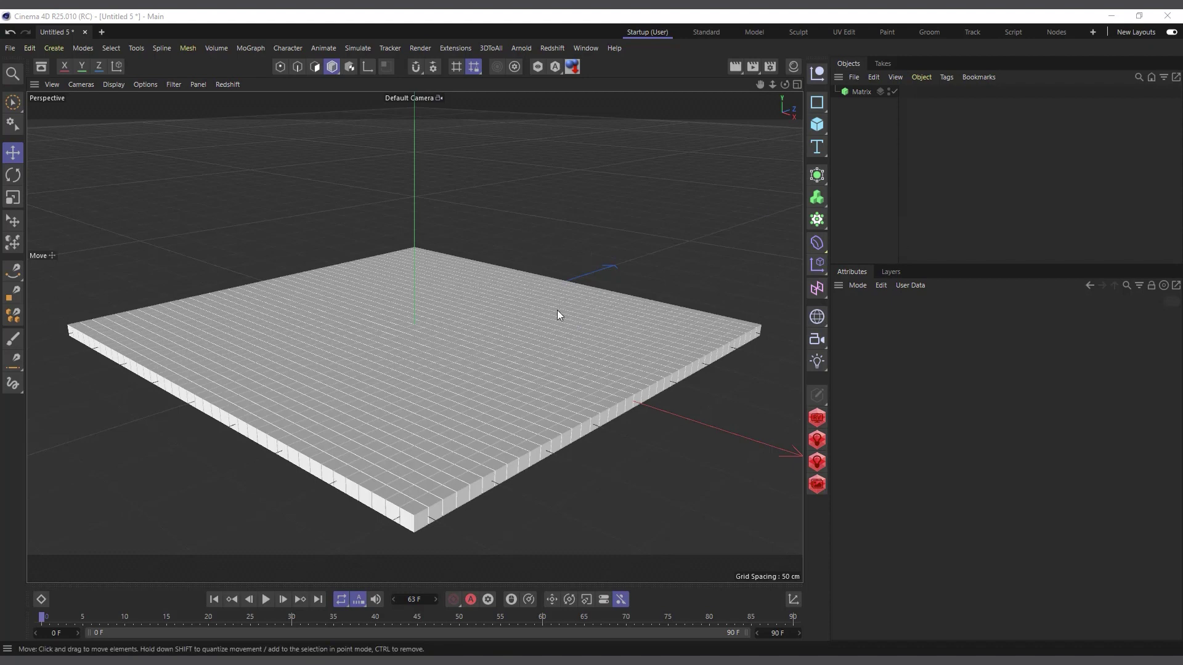
Step: Add a Random effector to the Matrix object
left_click(861, 92)
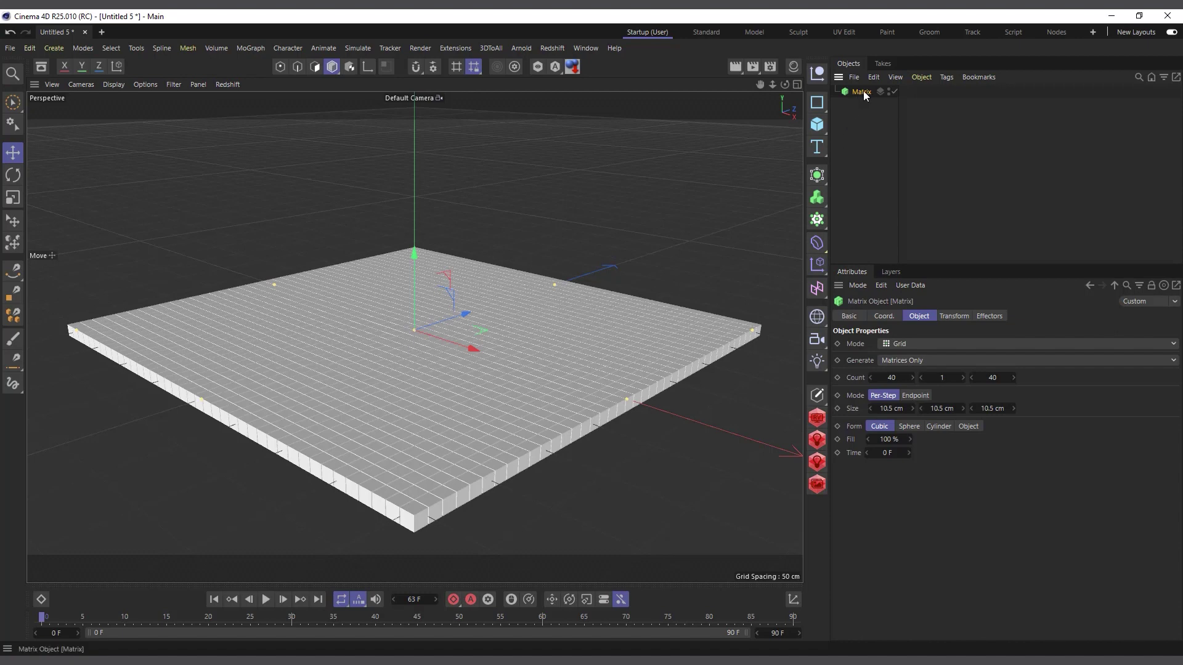
left_click(250, 48)
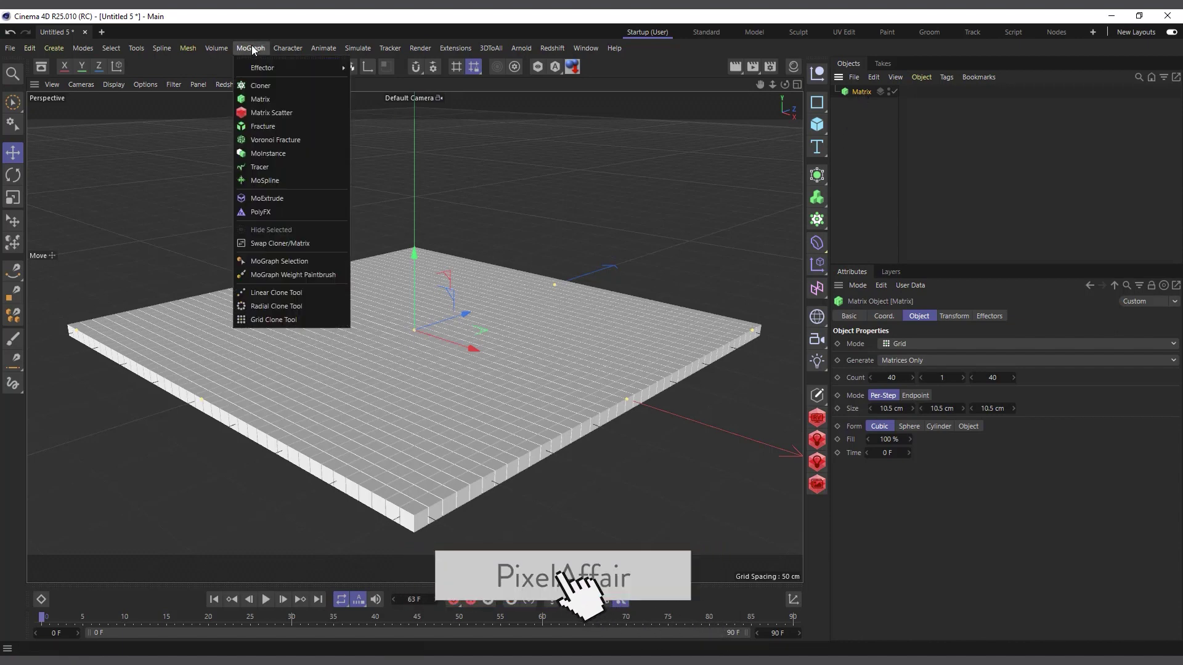
mouse_move(259, 67)
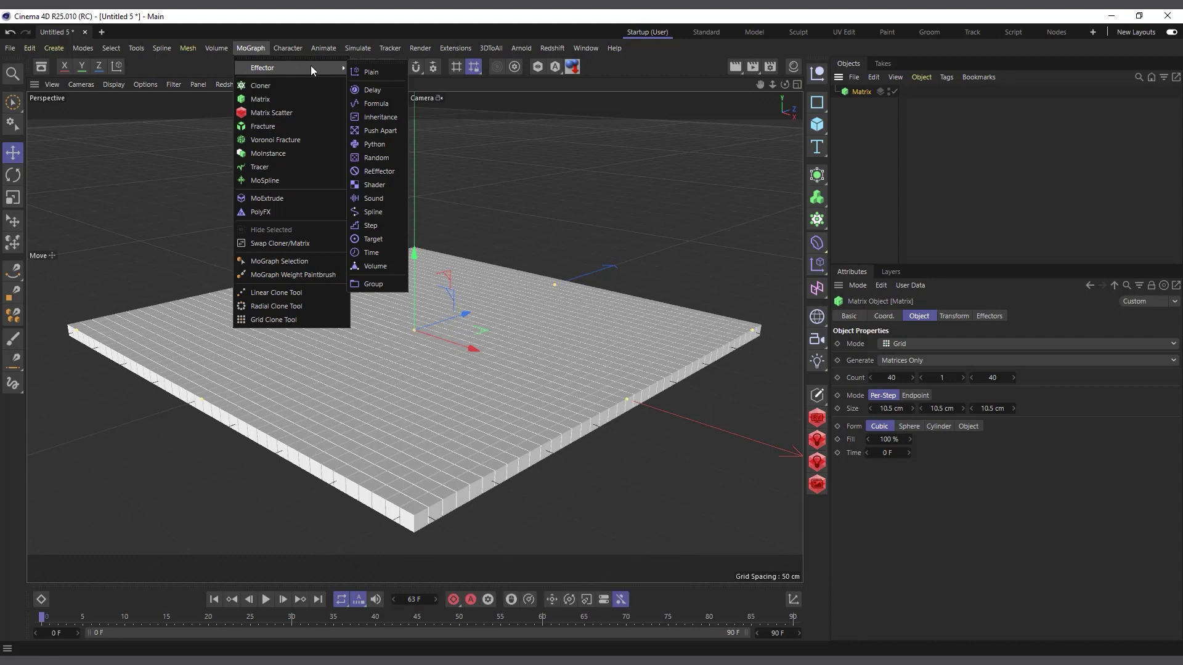
left_click(379, 160)
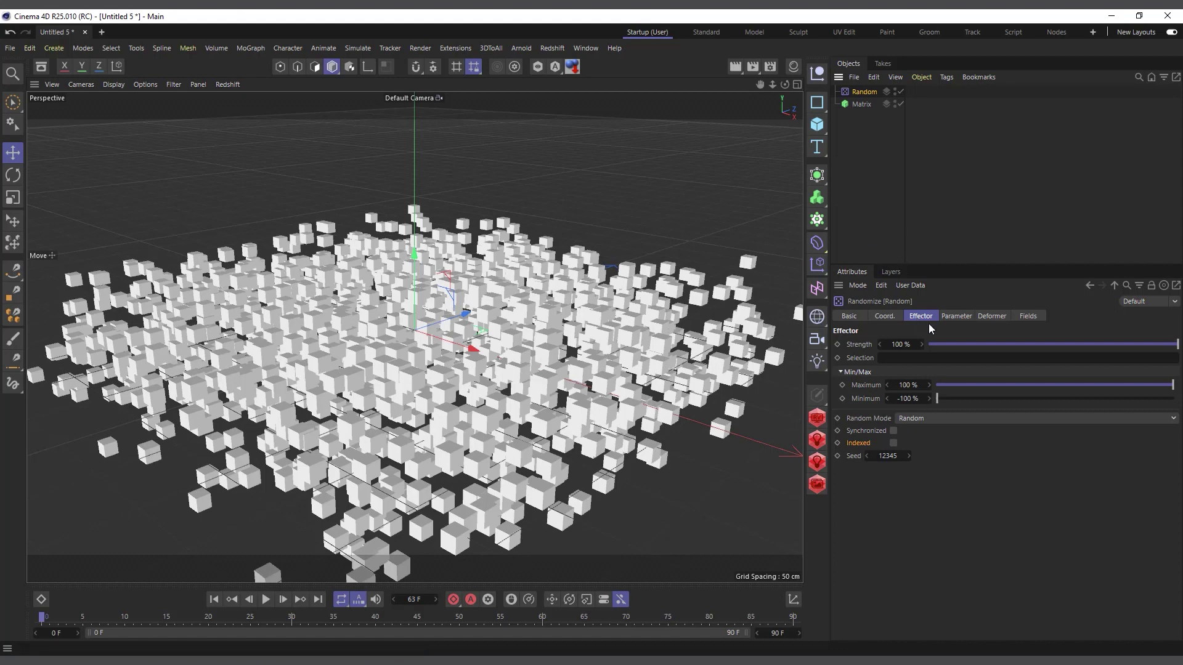
Step: Set the Random effector's position variation to about 127 cm in X, 181 cm in Y and 144 cm in Z
left_click(963, 317)
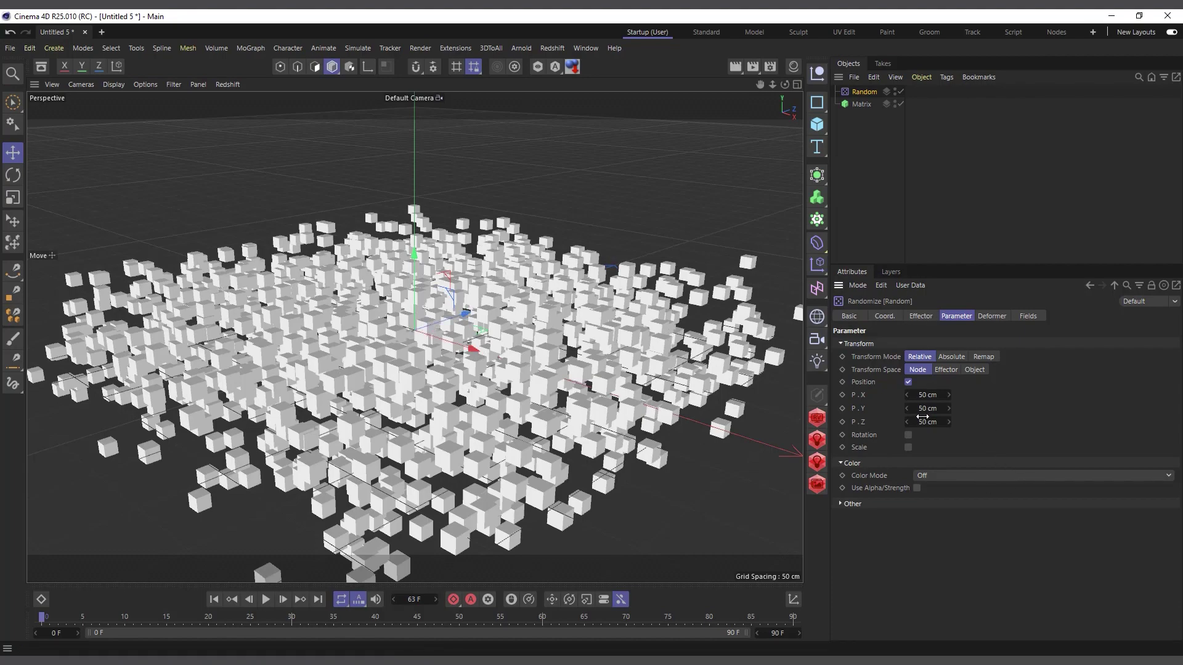
left_click_drag(927, 408, 971, 409)
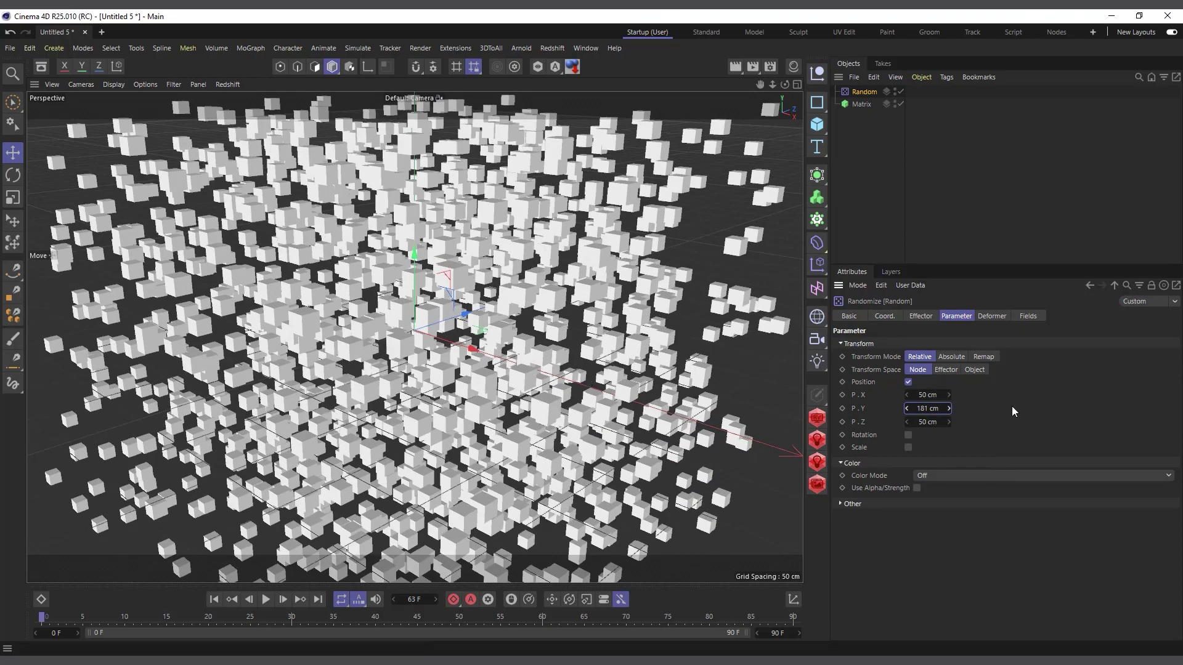
left_click_drag(929, 395, 967, 456)
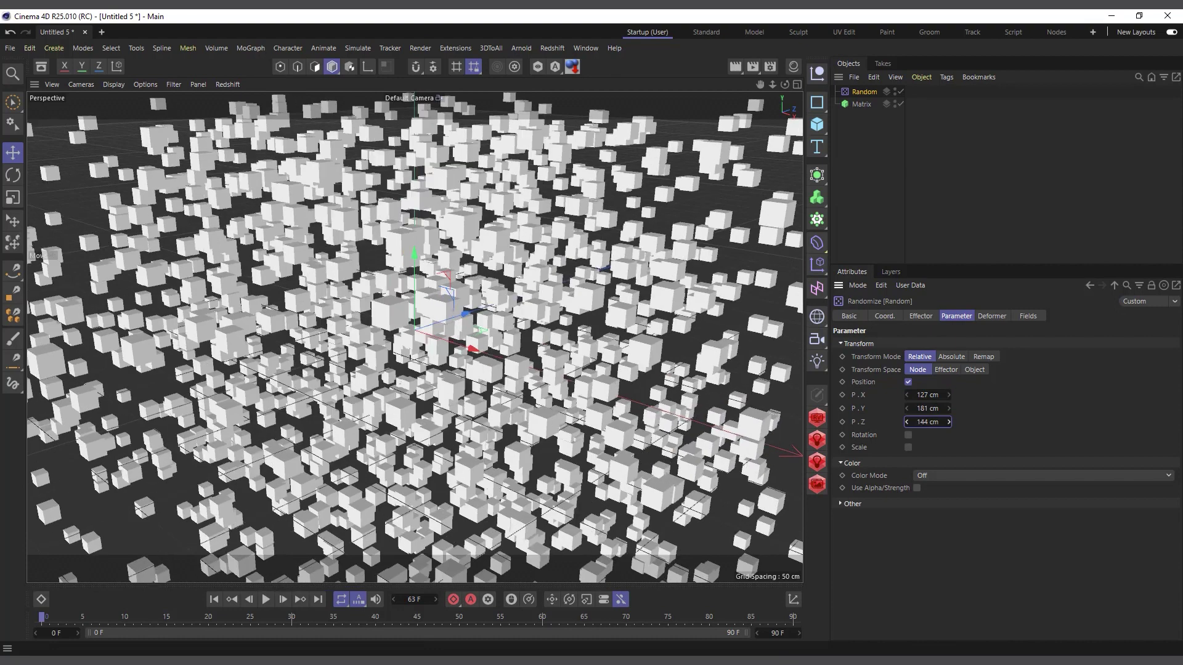
Step: Enable rotation on the Random effector with about 181° heading, 175° pitch and 214° bank
left_click(908, 435)
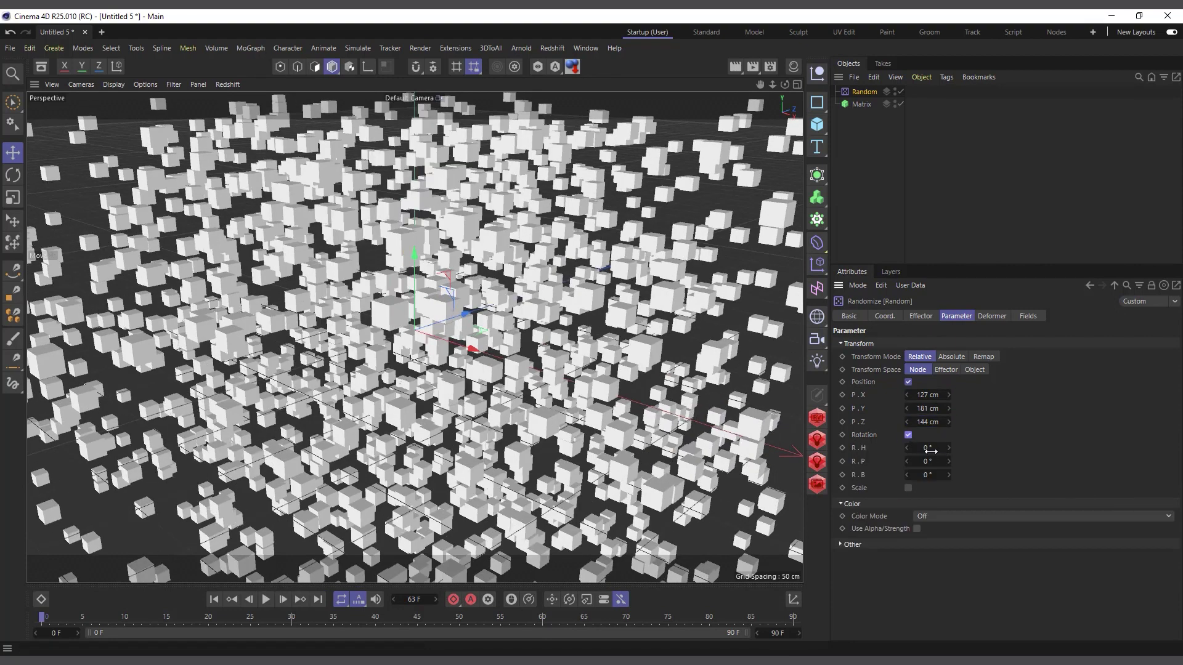
double_click(931, 452)
type("10")
key("Return")
mouse_move(928, 448)
left_mouse_down()
mouse_move(992, 449)
mouse_move(952, 463)
mouse_move(989, 463)
left_mouse_up()
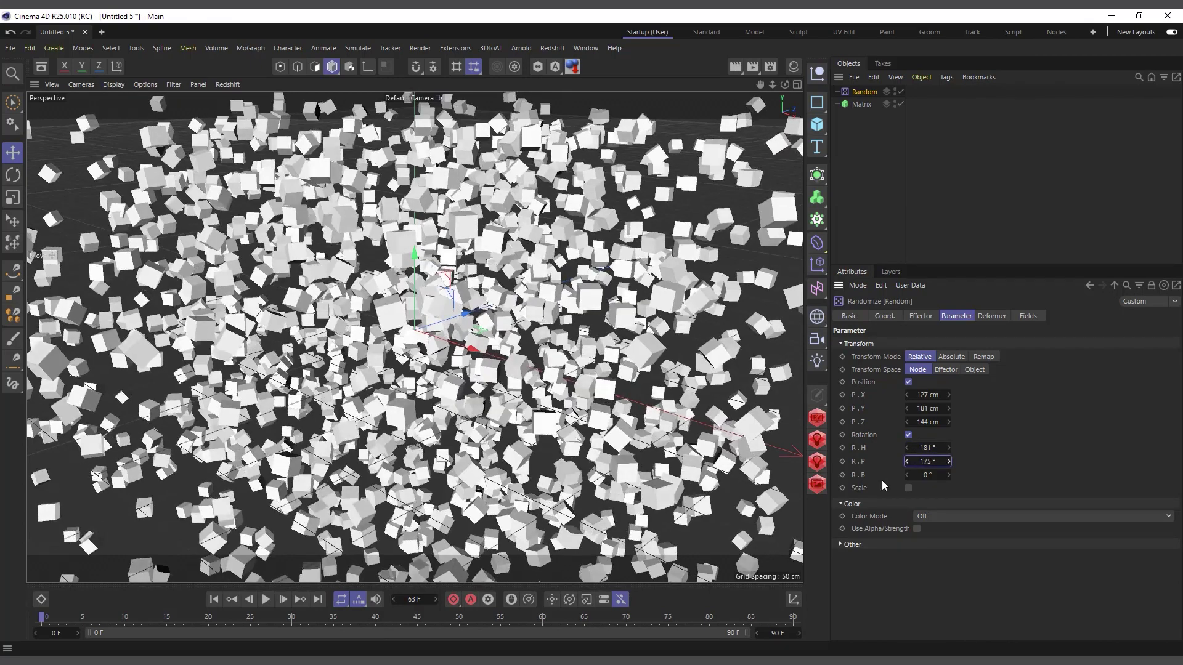
left_click_drag(929, 477, 1007, 476)
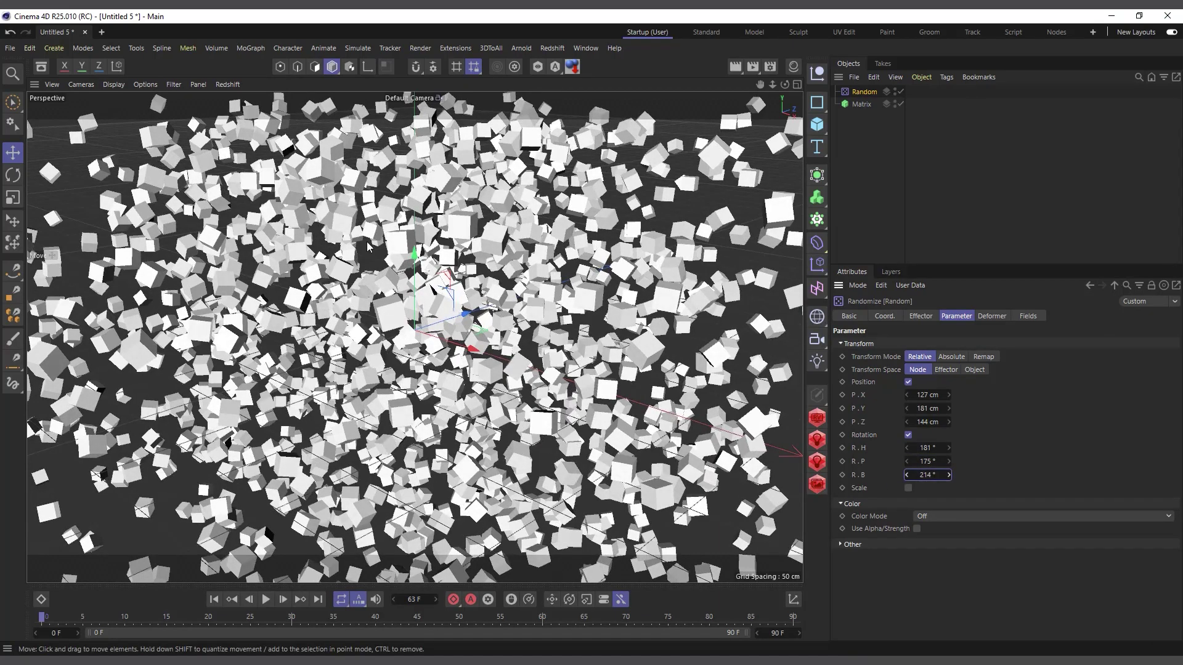
Step: Enable scale variation of about 1.67 in X, 1.38 in Y and 0.74 in Z, leaving Uniform Scale off after trying it
left_click(908, 488)
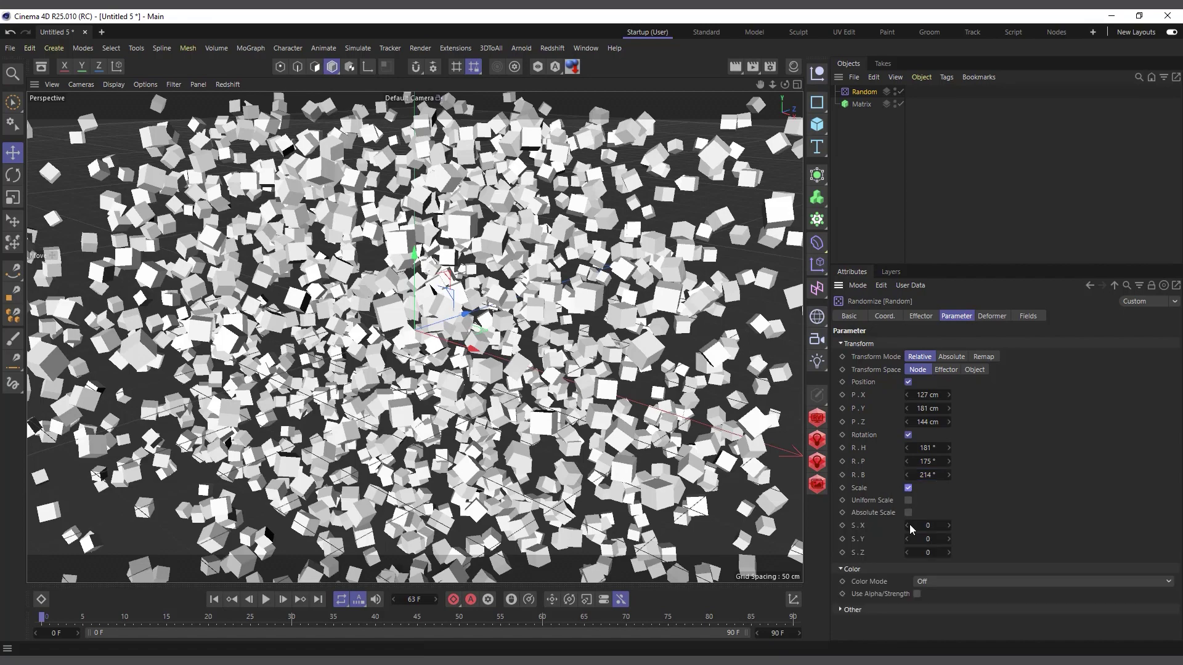
left_click_drag(907, 525, 998, 526)
mouse_move(933, 542)
left_mouse_down()
mouse_move(977, 542)
mouse_move(928, 553)
left_mouse_up()
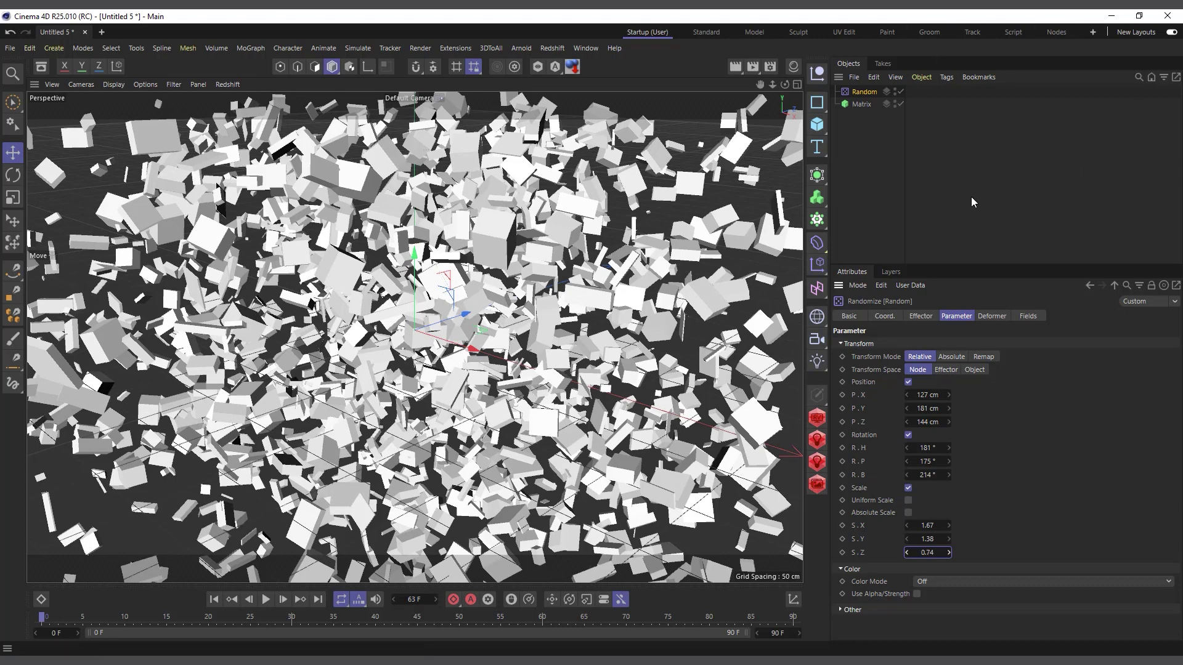
left_click(908, 501)
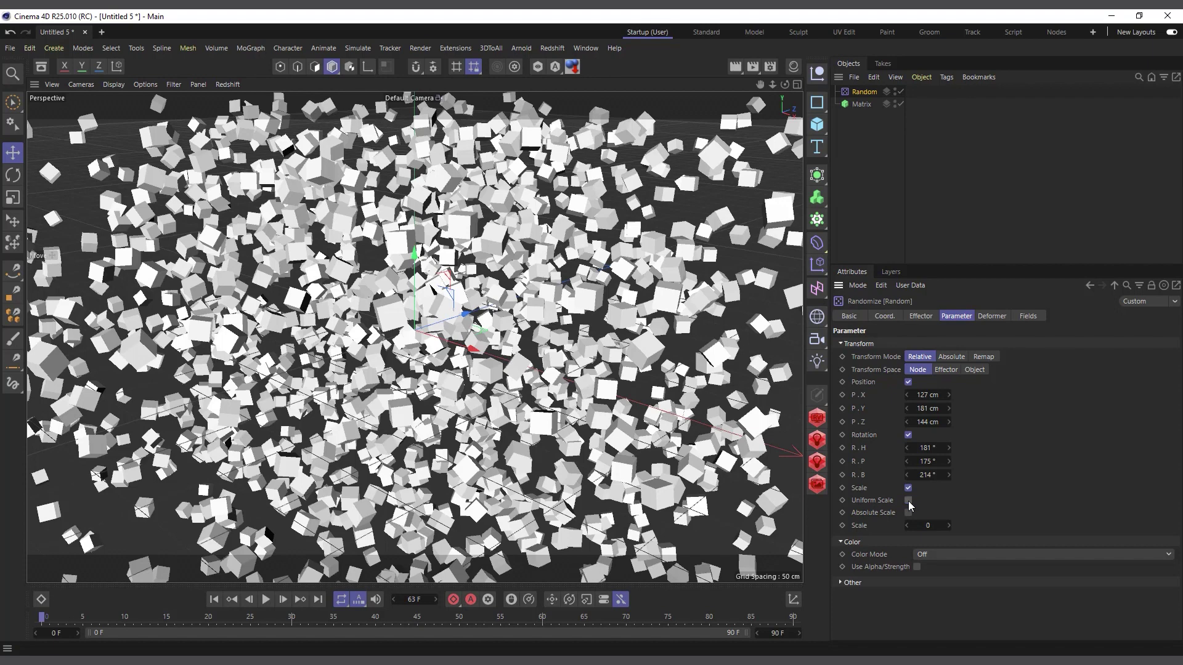
left_click(909, 500)
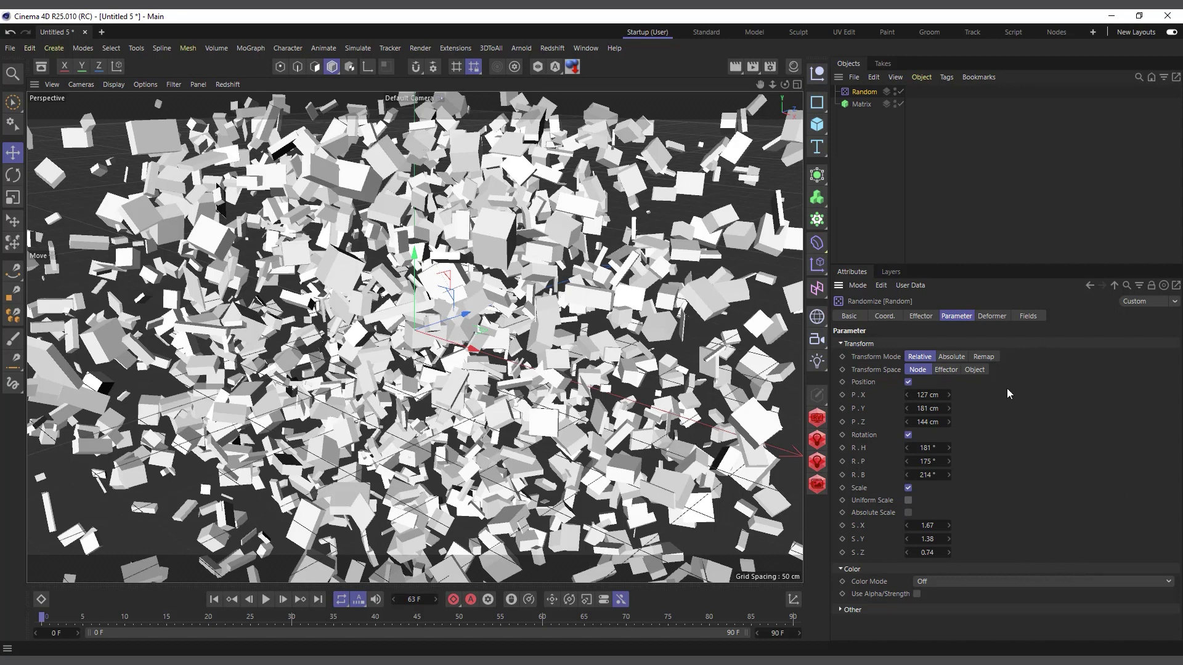
Step: Set the Random effector's color mode to Effector Color
left_click(1018, 343)
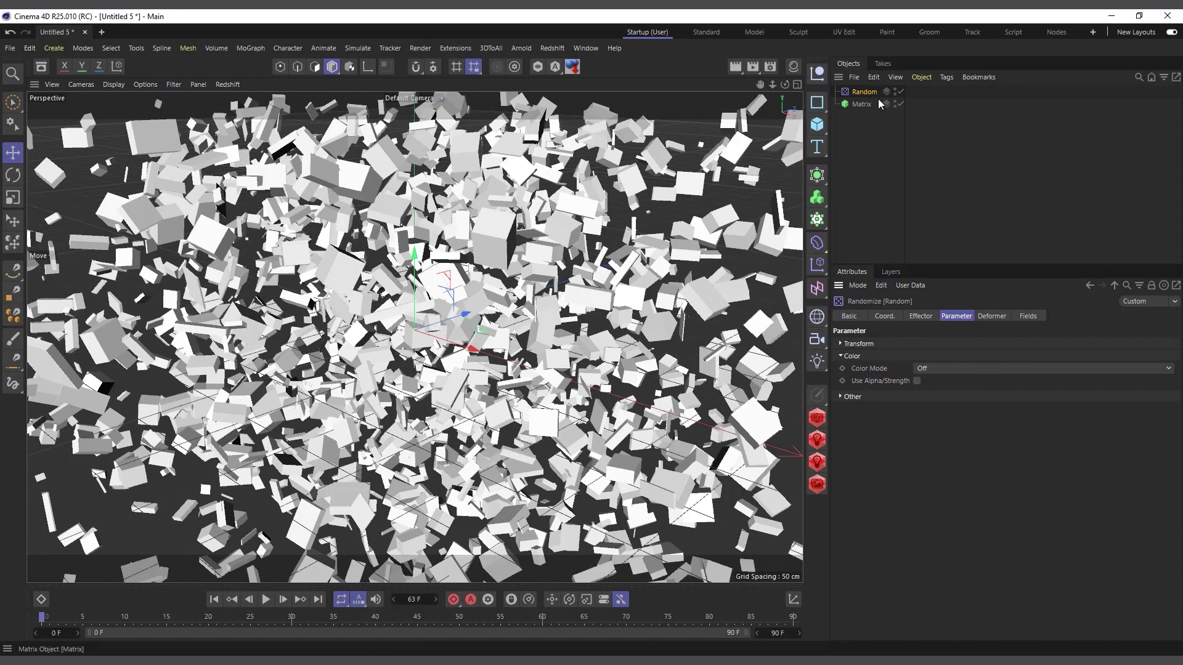
left_click(945, 368)
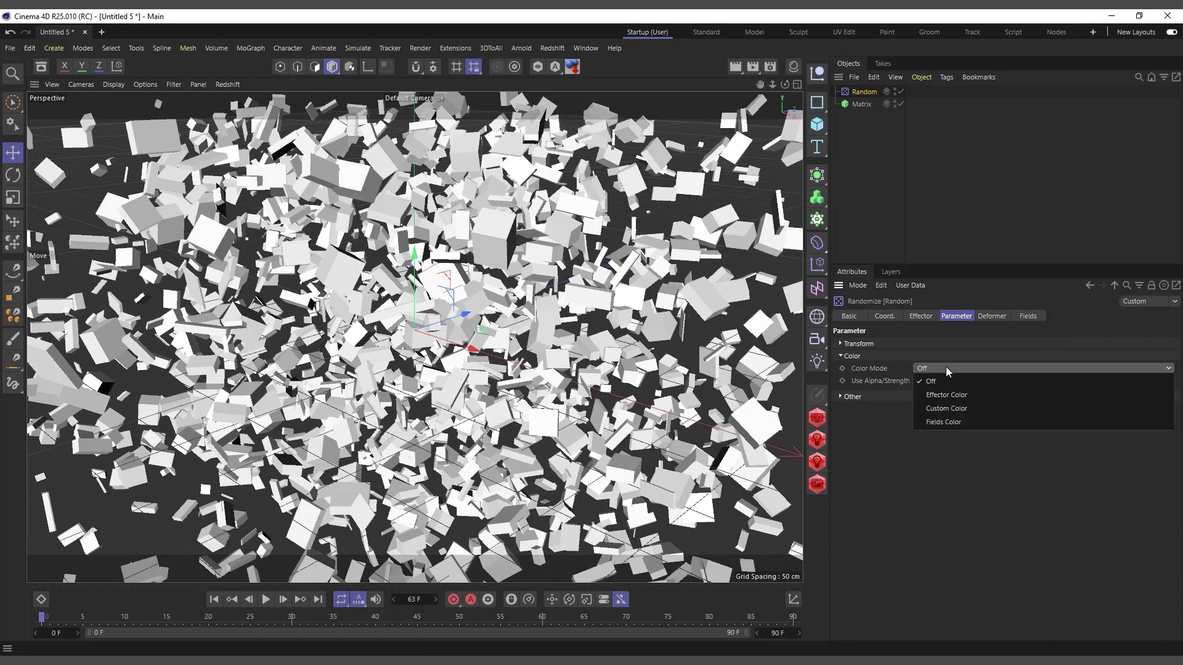
left_click(944, 391)
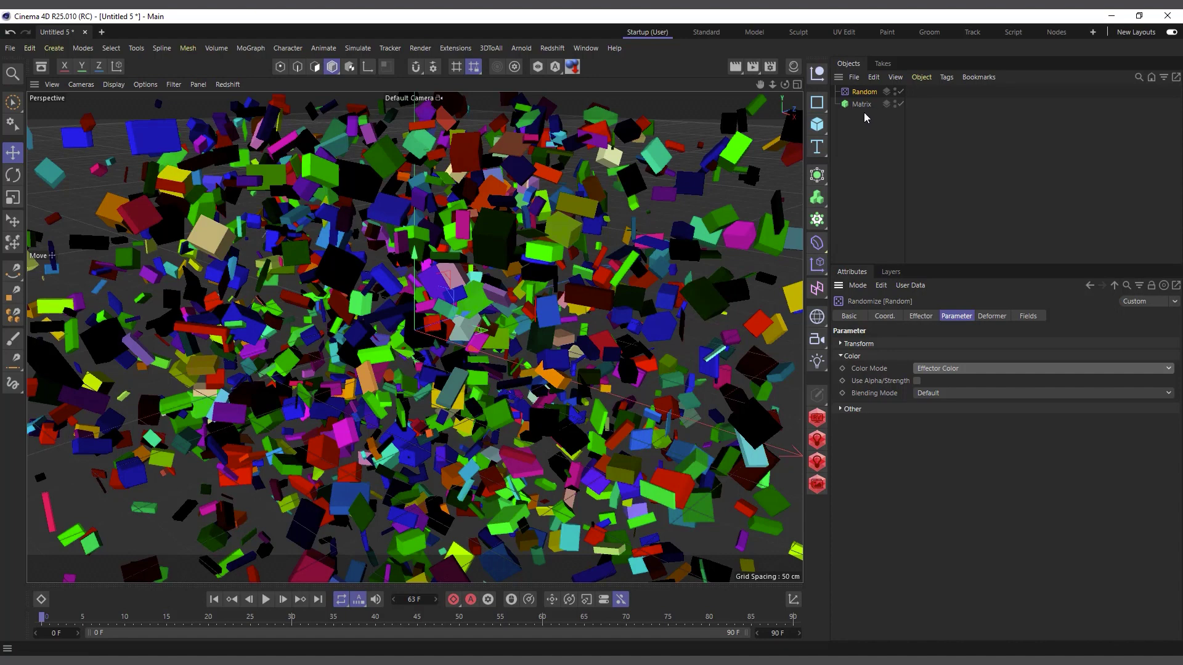
Step: Switch the effector's color mode to Custom Color and choose a red with RGB 192, 56, 56
left_click(953, 368)
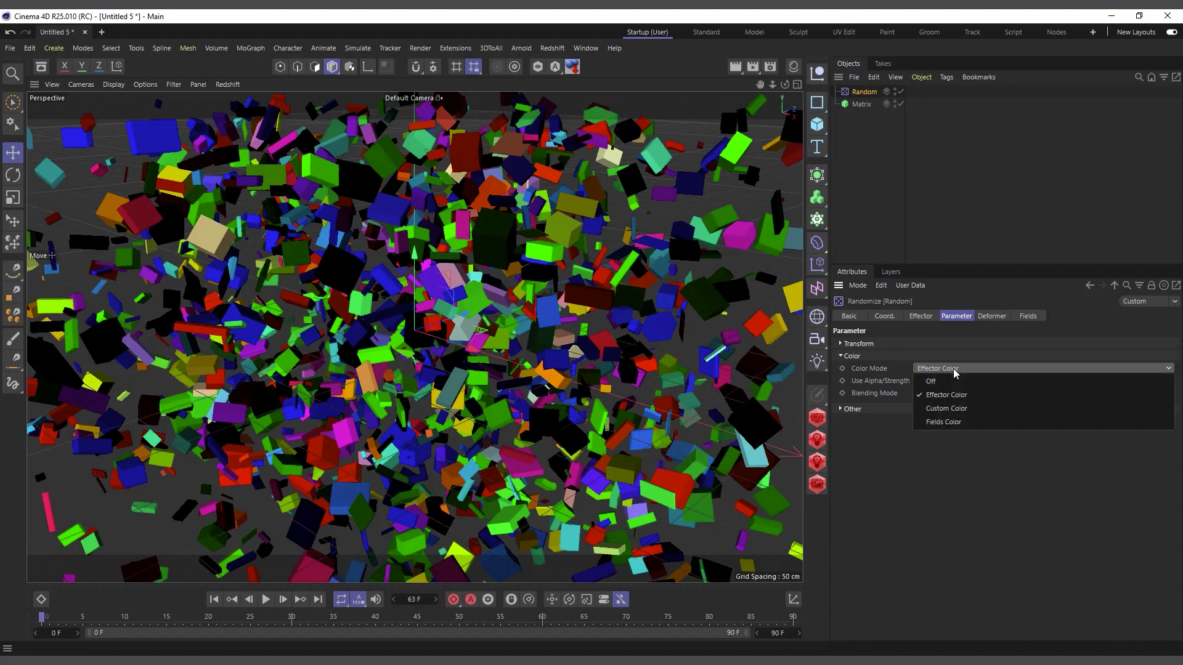
left_click(952, 409)
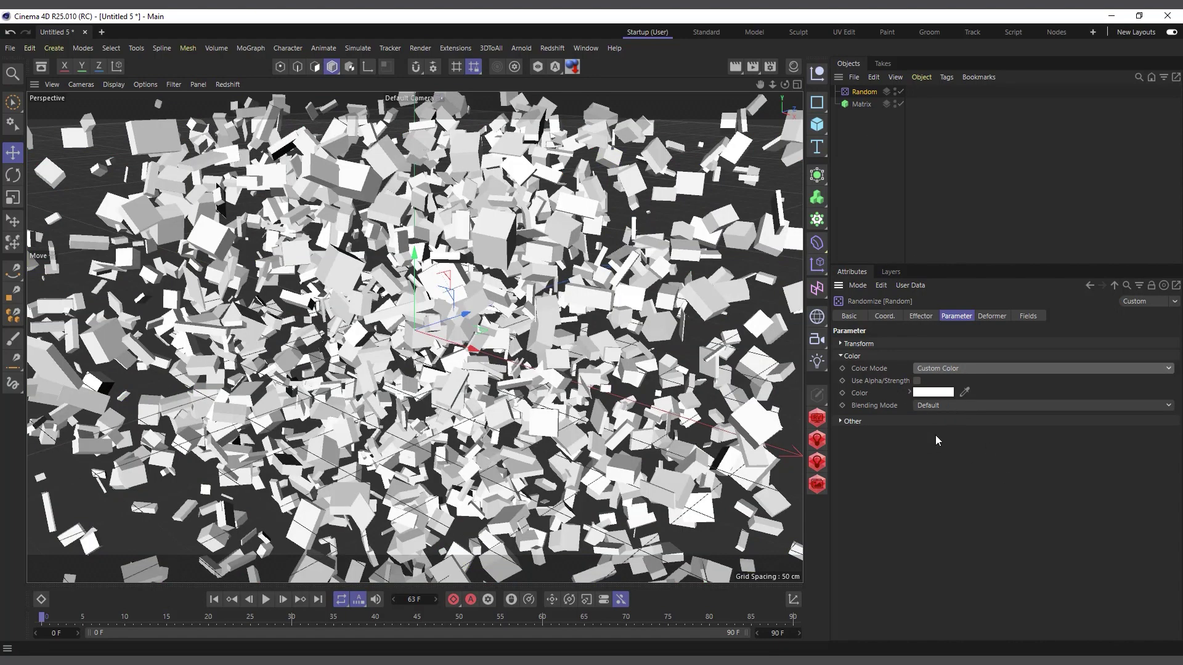
left_click(937, 393)
left_click_drag(860, 474, 876, 477)
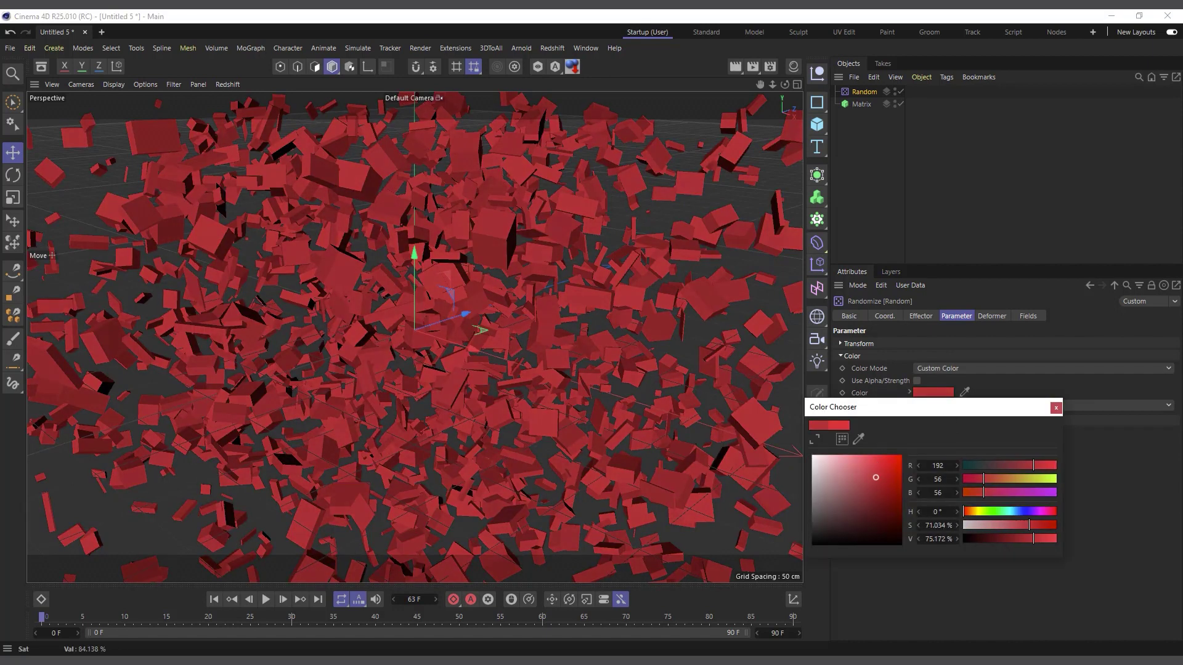
left_click(1055, 407)
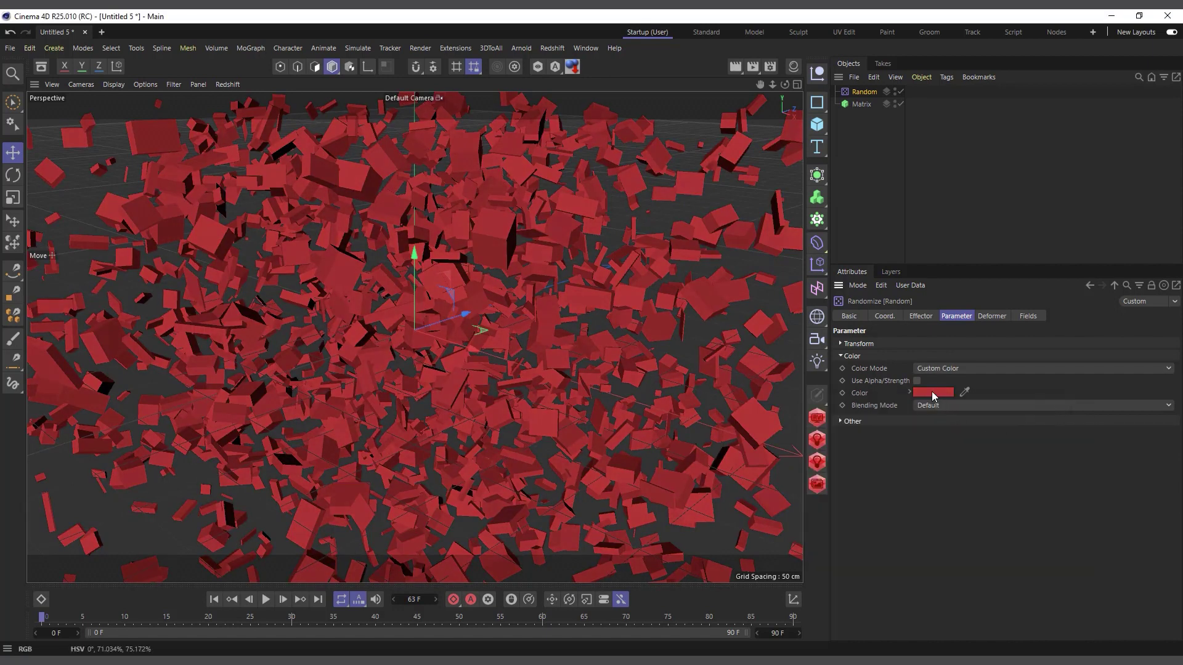
left_click(931, 392)
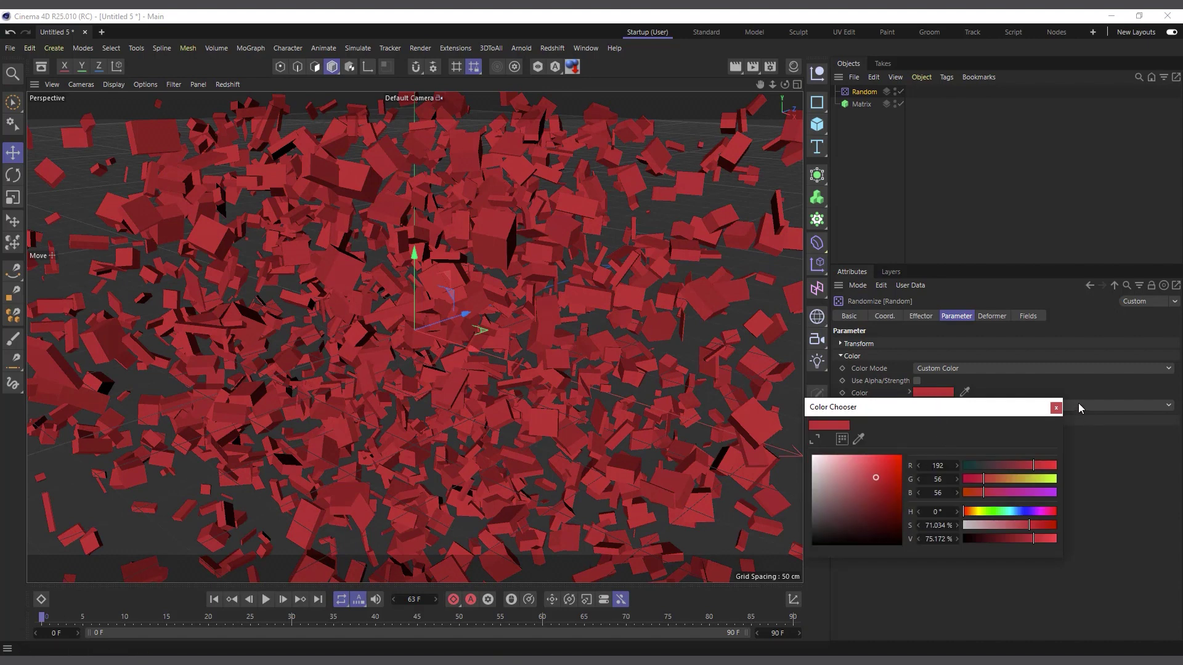
left_click(1056, 407)
Step: Switch the color mode to Fields Color, add a Linear Field to the Random effector and view the field's Color Remap settings
left_click(974, 368)
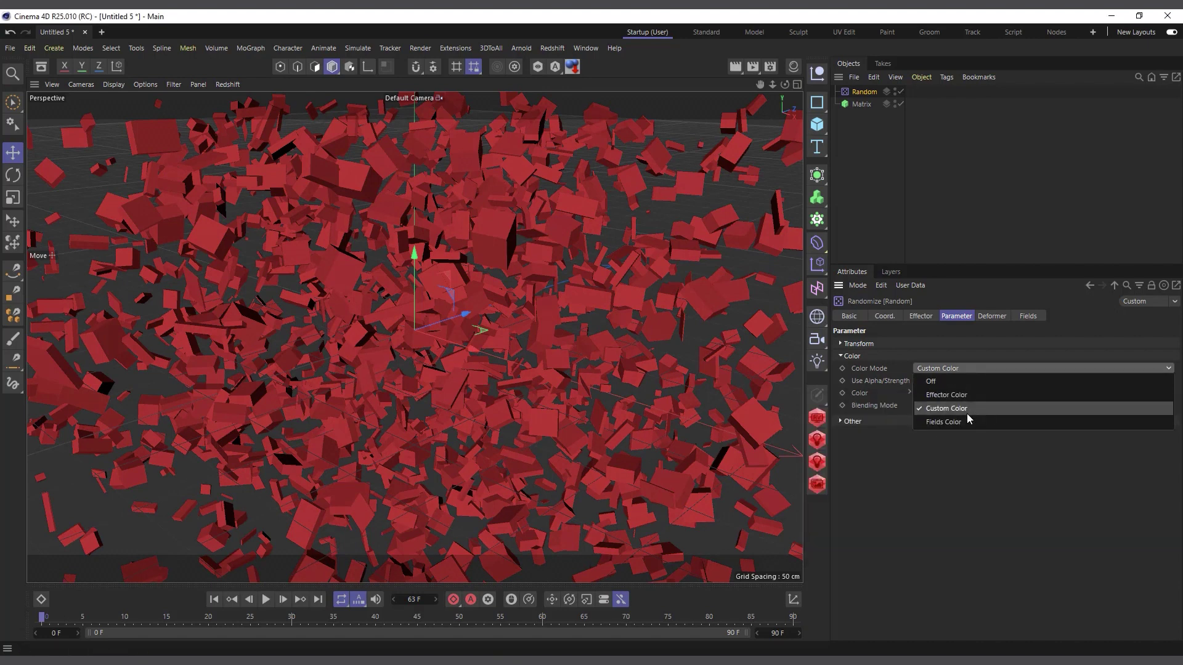
left_click(966, 423)
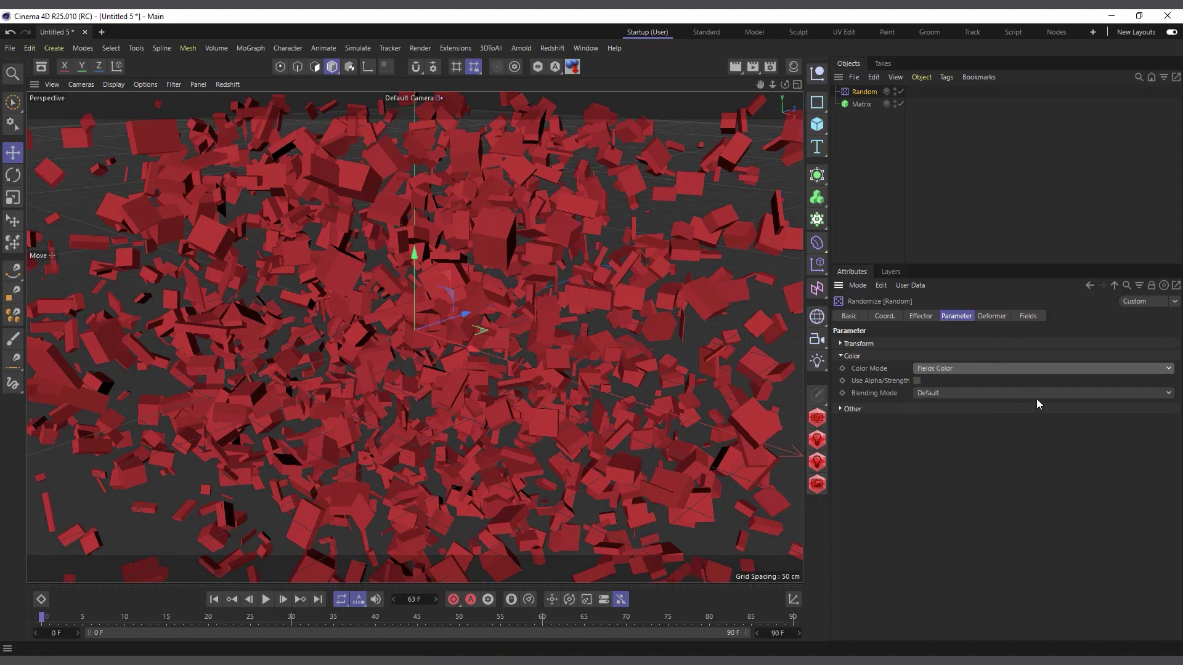
left_click(1034, 316)
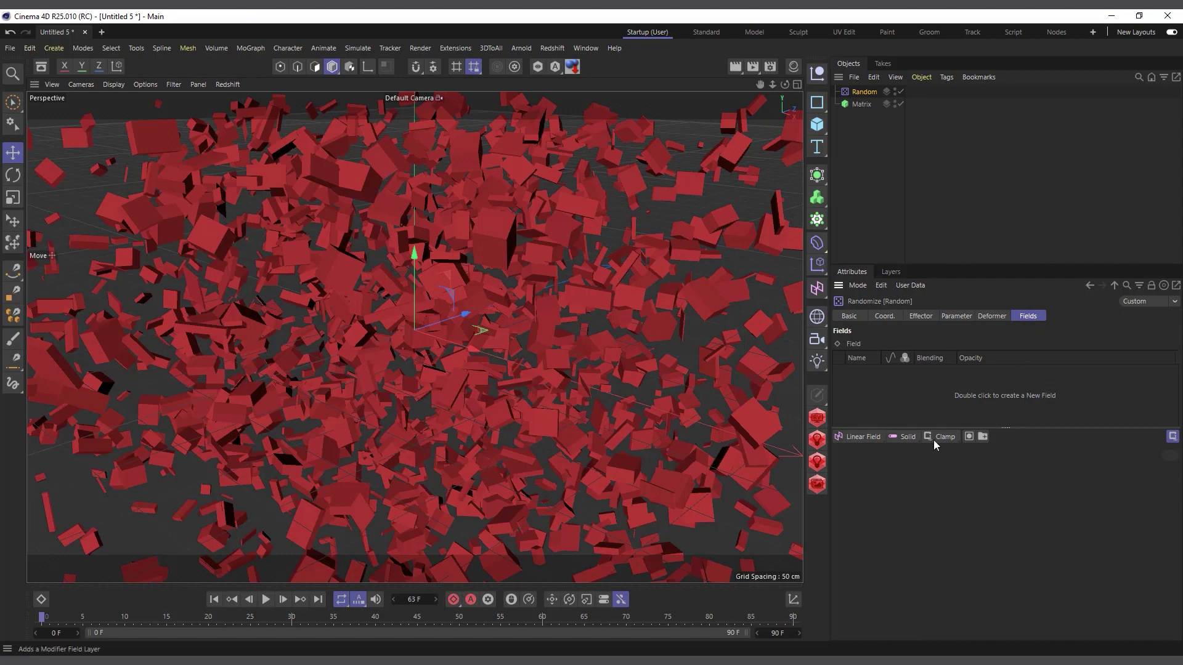
left_click(866, 432)
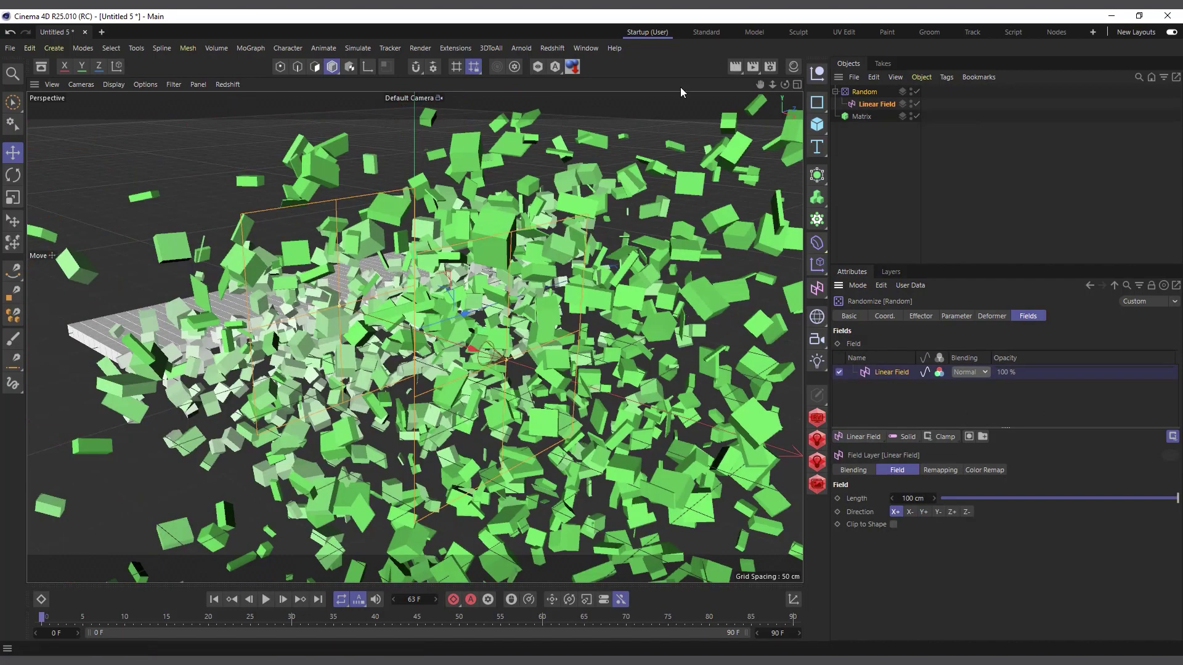
left_click_drag(785, 84, 764, 87)
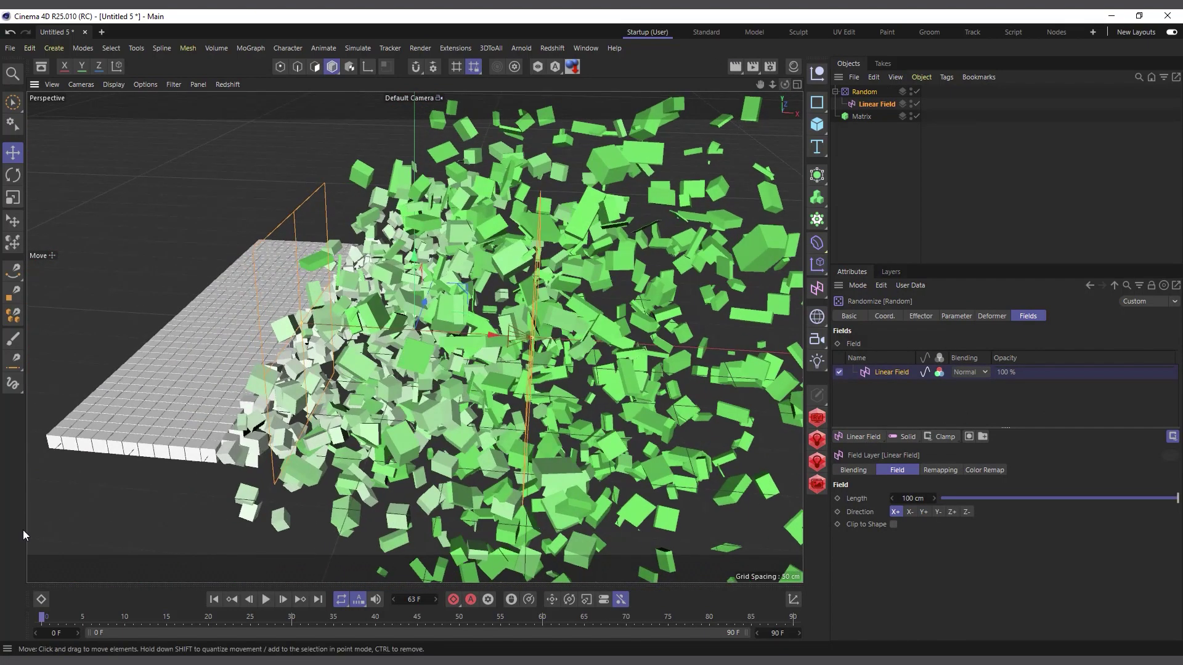
left_click_drag(425, 397, 500, 411, "alt")
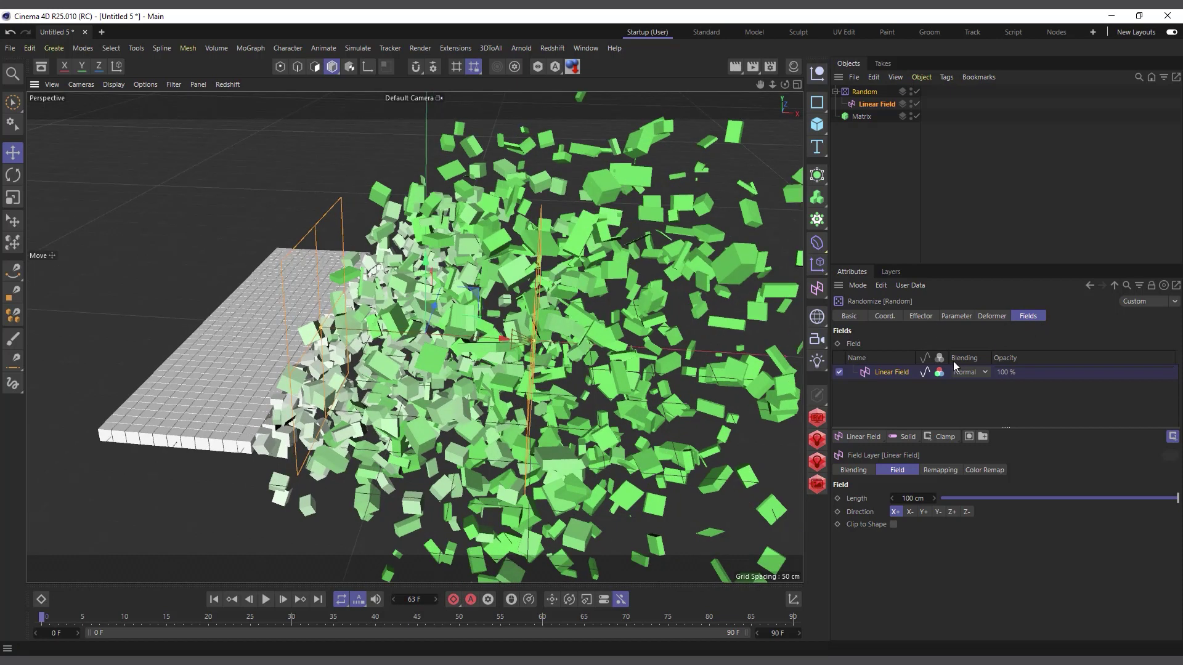
left_click(873, 106)
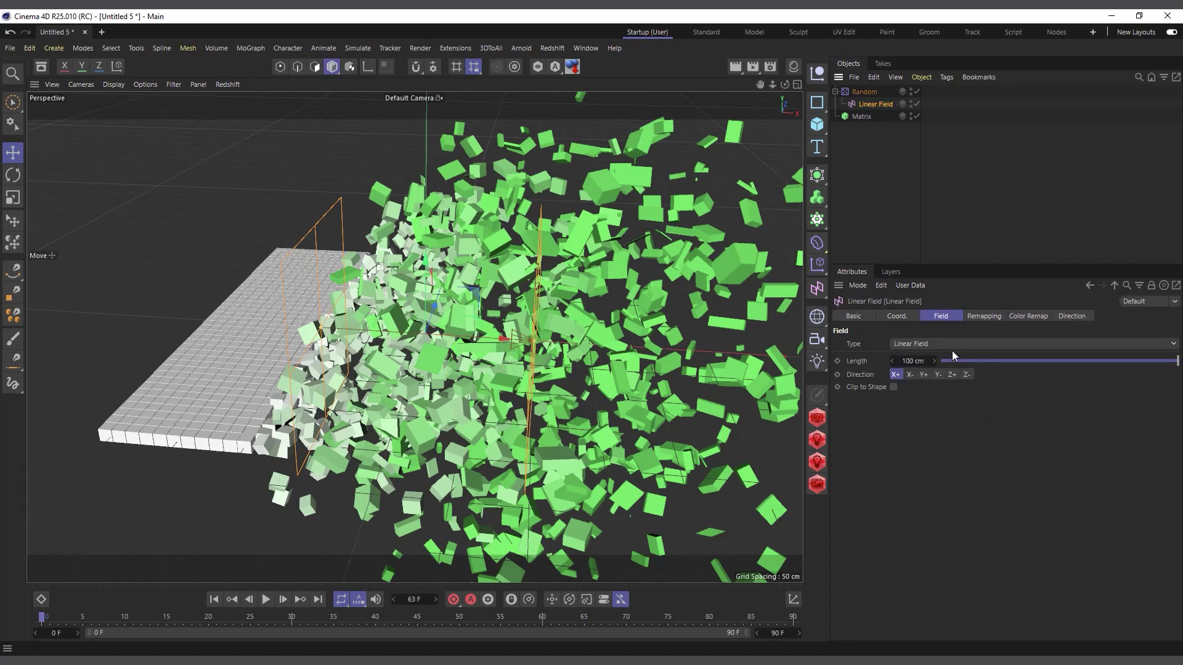
left_click(1032, 316)
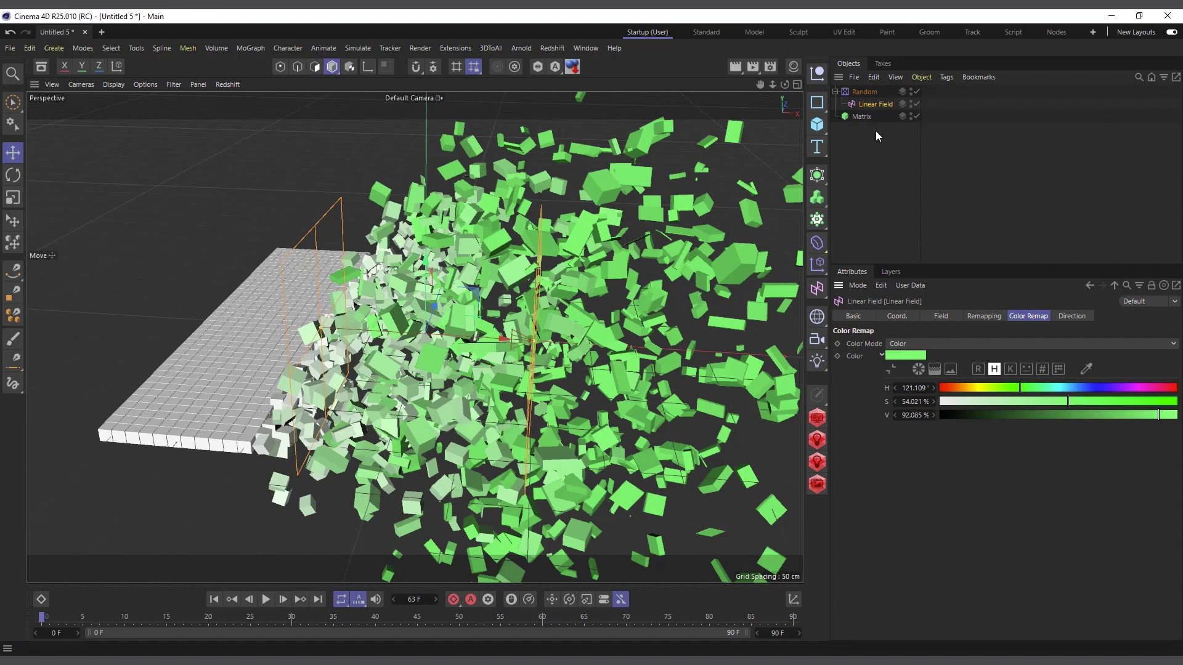
Step: Delete the Linear Field and switch the Random effector's color mode back to Effector Color
key("Delete")
left_click(865, 91)
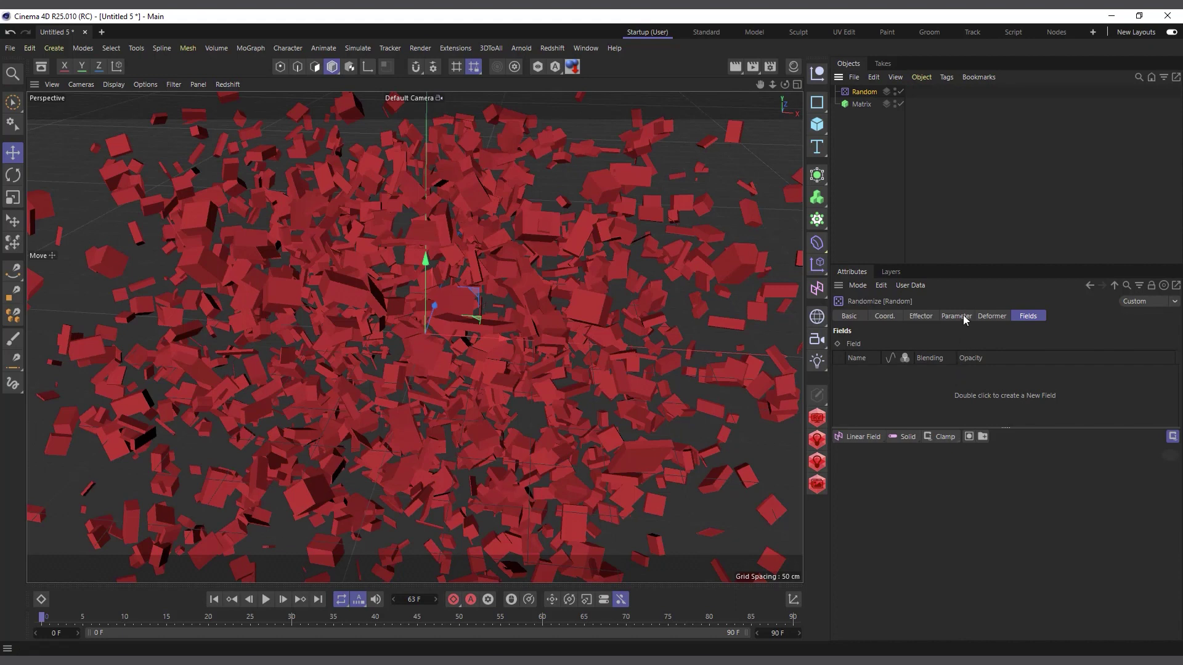
left_click(957, 316)
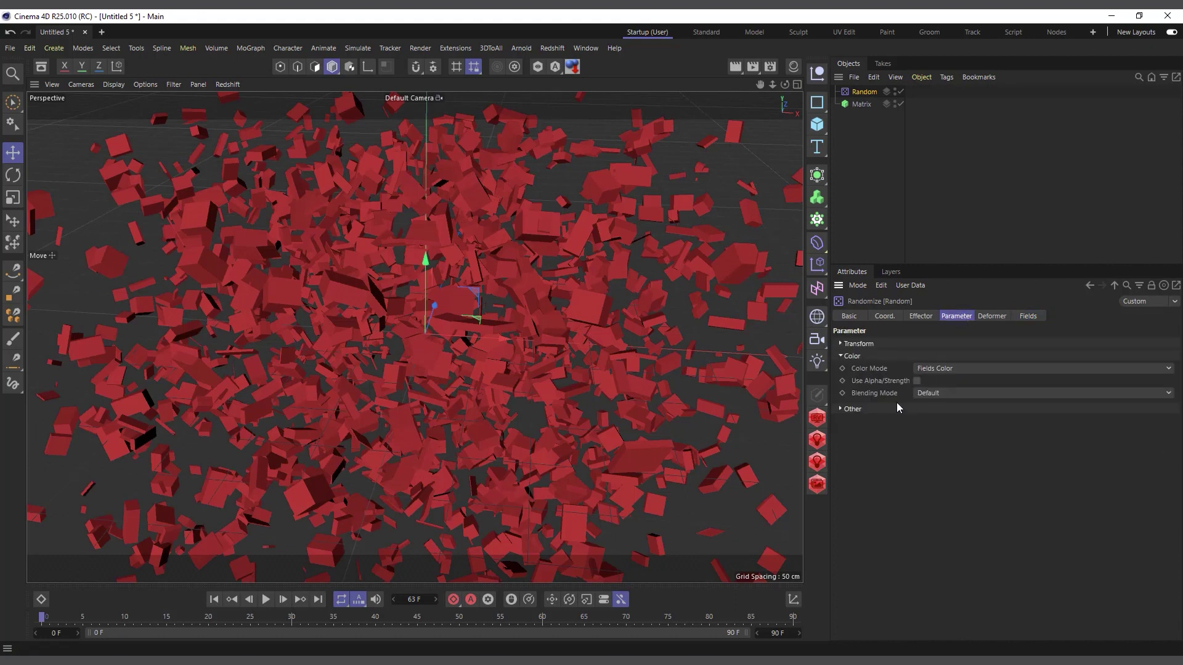
left_click(934, 370)
left_click(946, 395)
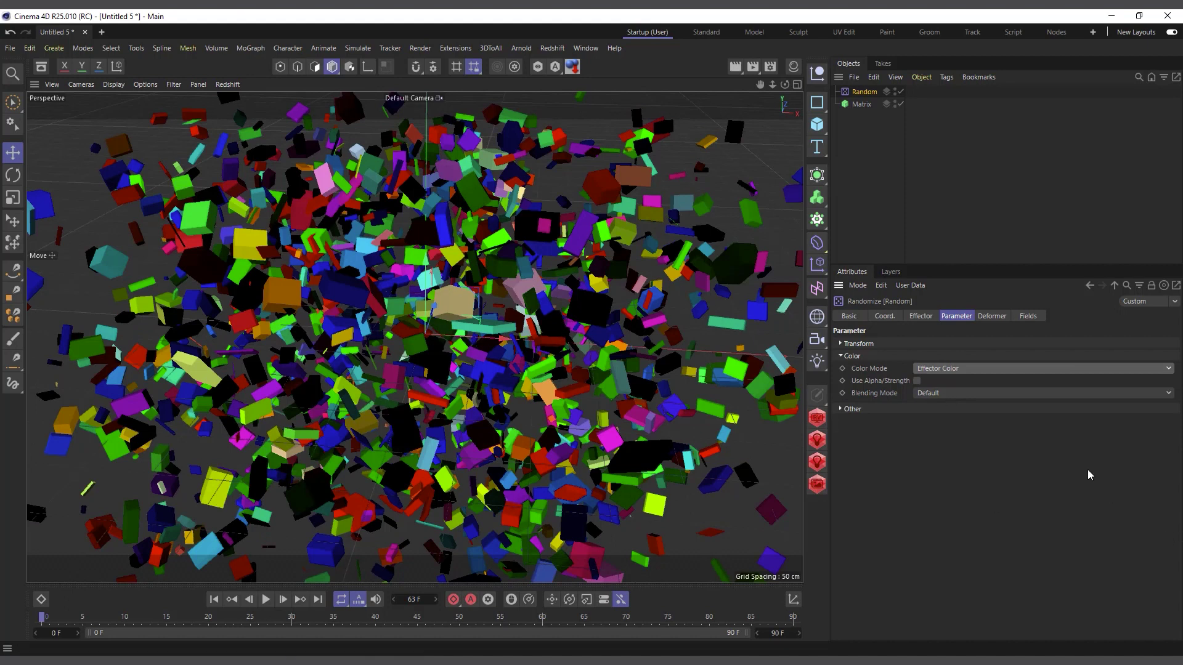
left_click(893, 409)
left_click(893, 408)
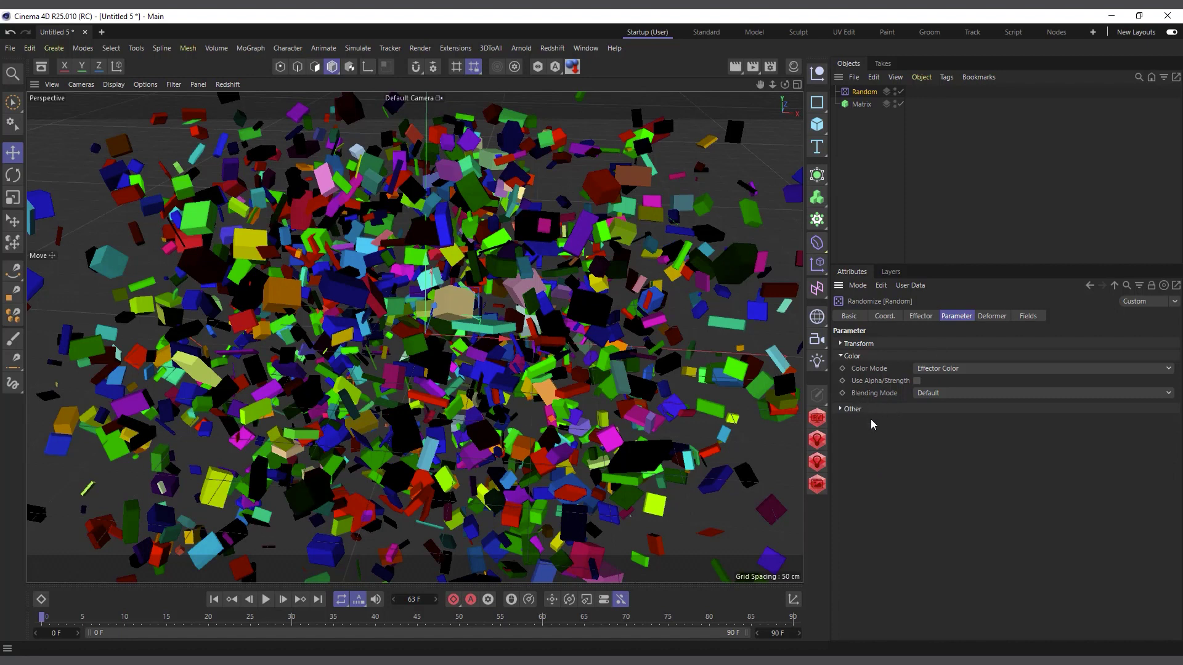
left_click(918, 343)
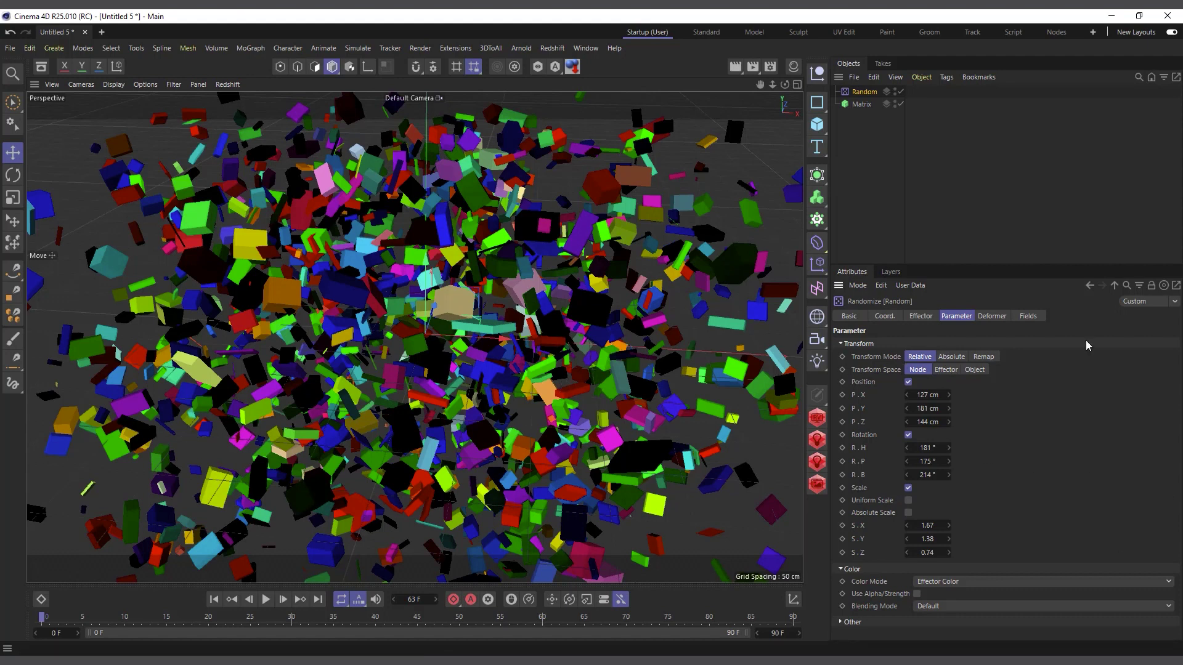
Step: Vary the Random effector's overall strength to preview its influence and return it to 100%
left_click(921, 317)
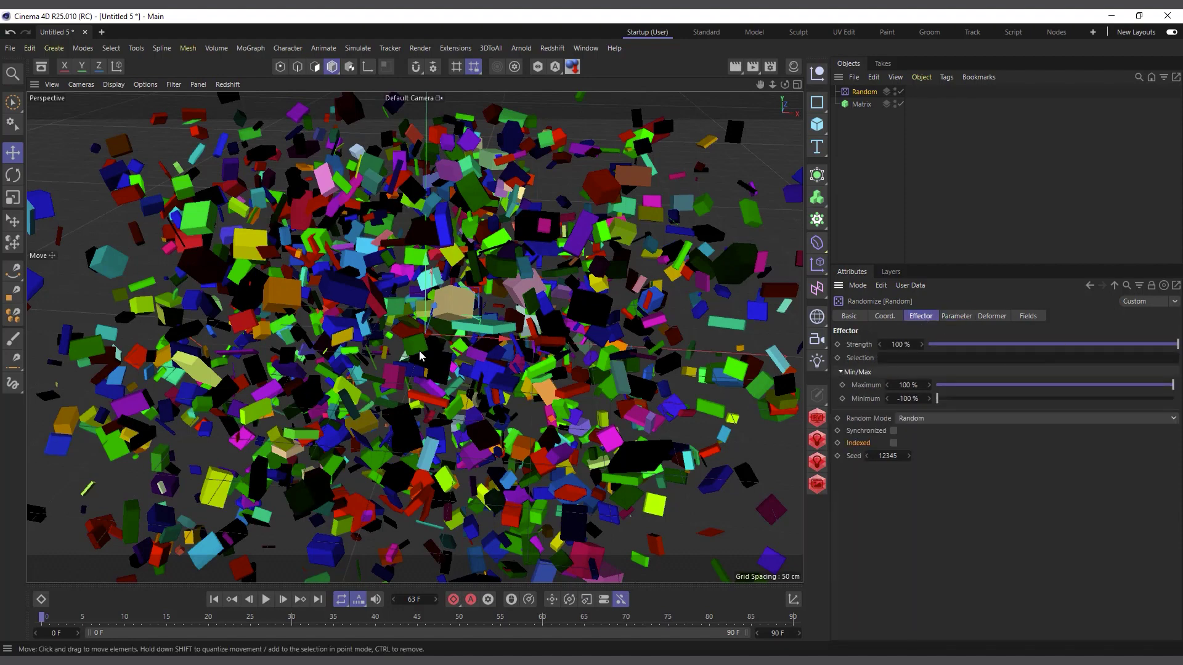
left_click_drag(1110, 344, 1179, 348)
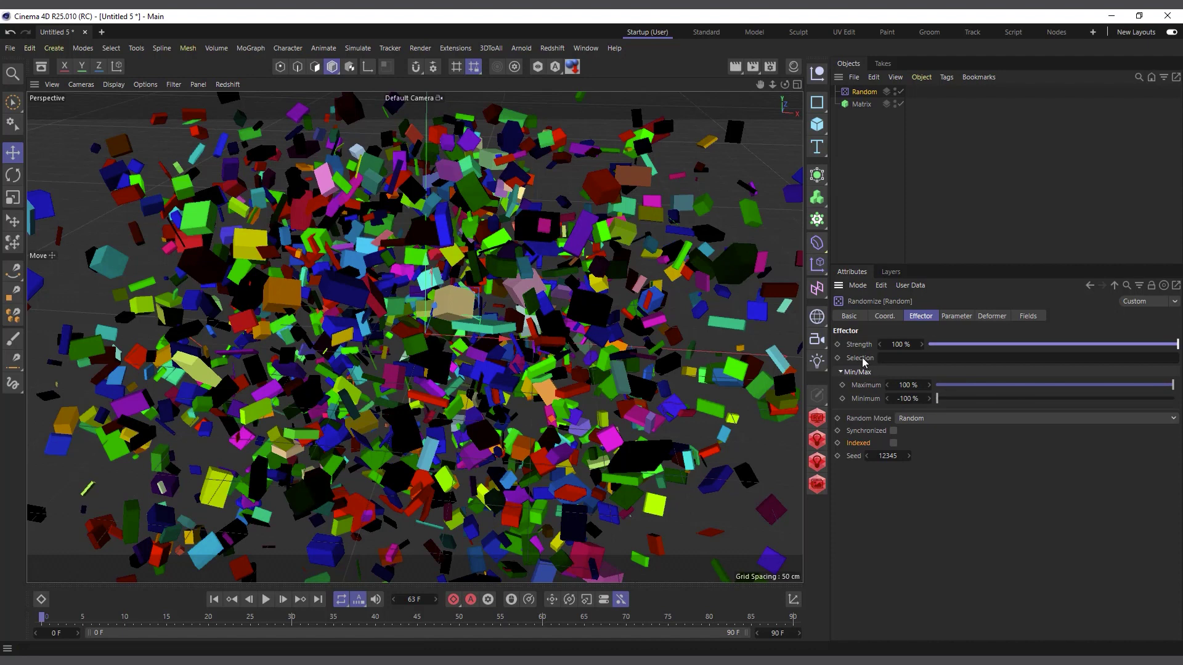
Step: Disable the Random effector and paint a MoGraph Selection over elements in the middle of the Matrix grid
left_click(863, 104)
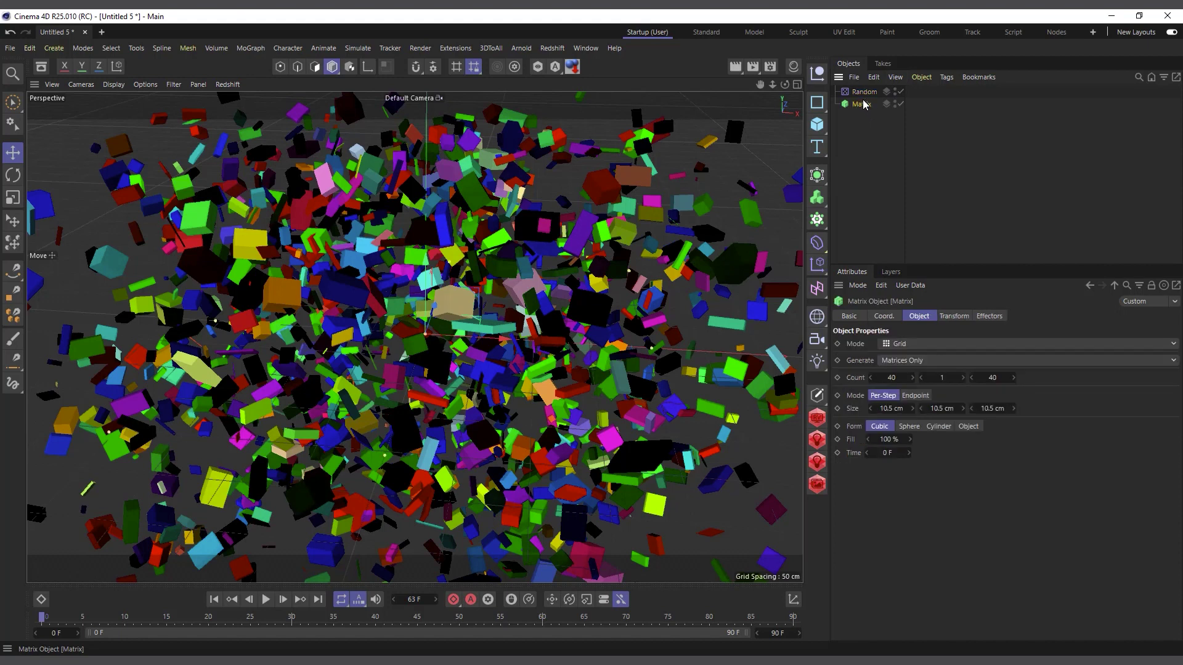
left_click(901, 92)
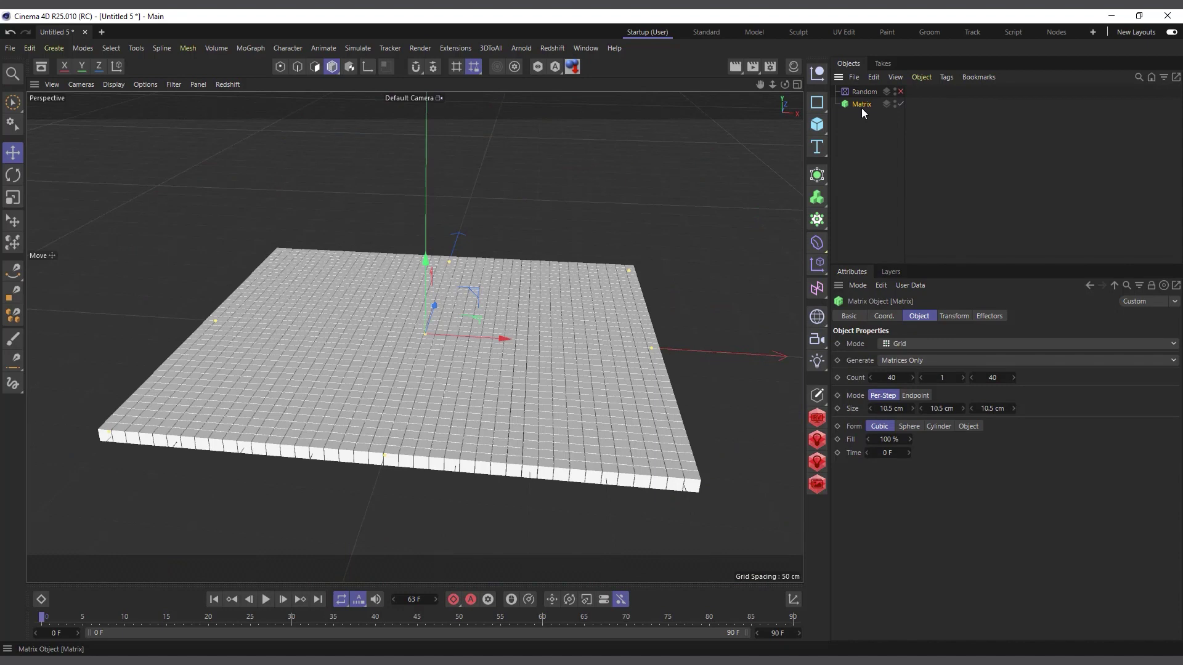
left_click(249, 46)
left_click(278, 262)
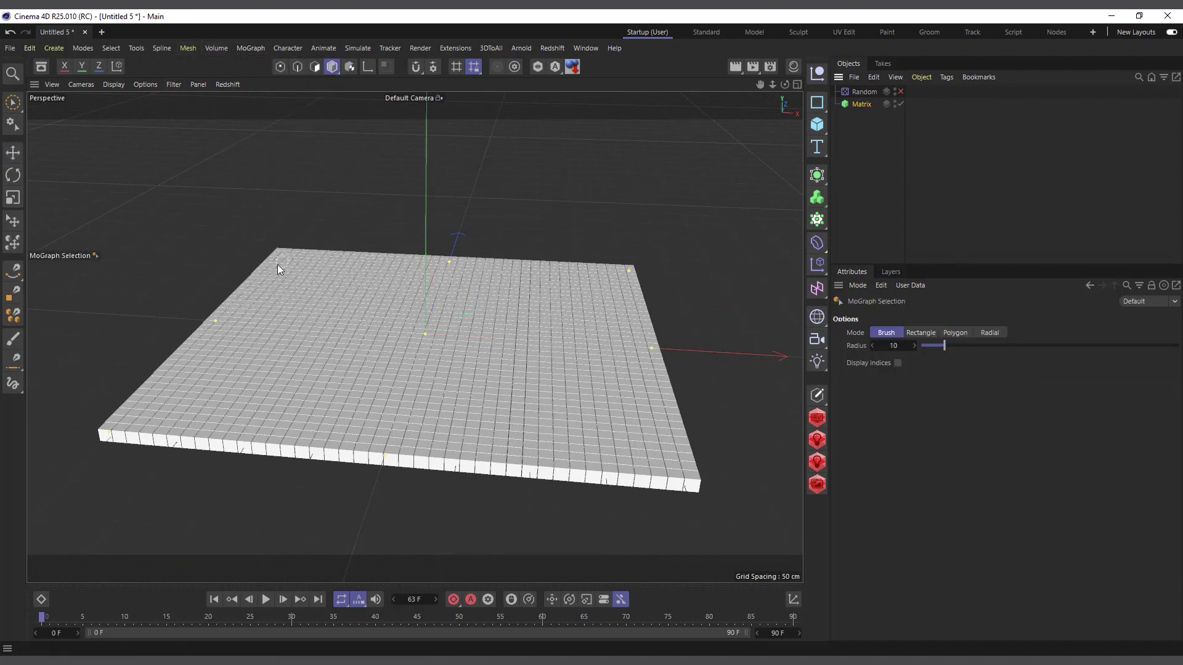
mouse_move(488, 436)
left_mouse_down()
mouse_move(529, 438)
mouse_move(488, 438)
mouse_move(521, 413)
mouse_move(526, 434)
mouse_move(448, 419)
mouse_move(523, 424)
mouse_move(443, 449)
mouse_move(494, 448)
mouse_move(480, 458)
left_mouse_up()
mouse_move(423, 367)
left_mouse_down()
mouse_move(405, 356)
mouse_move(412, 369)
left_mouse_up()
mouse_move(361, 409)
left_mouse_down()
mouse_move(401, 449)
mouse_move(360, 404)
left_mouse_up()
Step: Re-enable the Random effector and restrict it to the painted MoGraph Selection
left_click(900, 91)
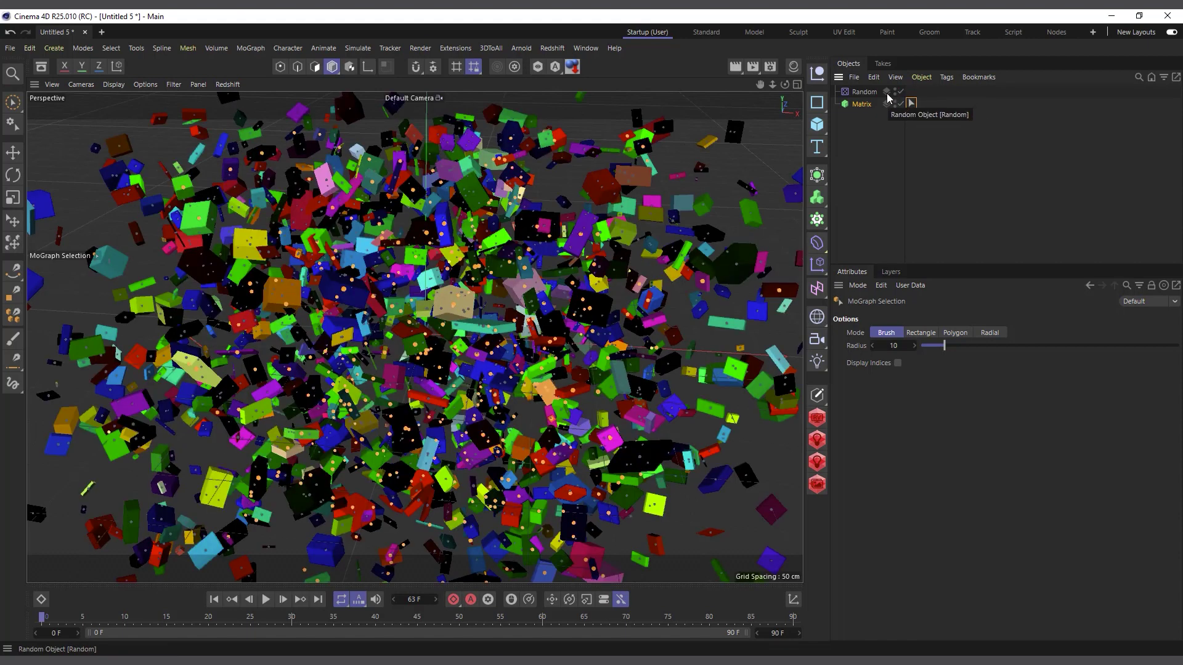
left_click(871, 93)
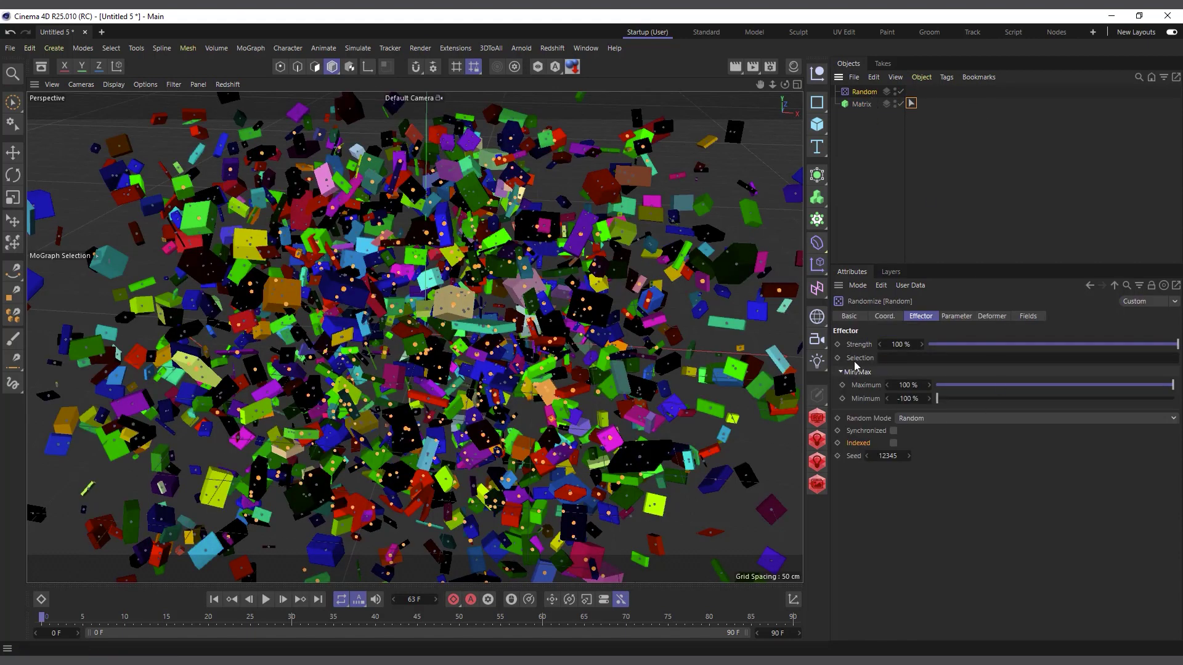
left_click_drag(912, 103, 900, 361)
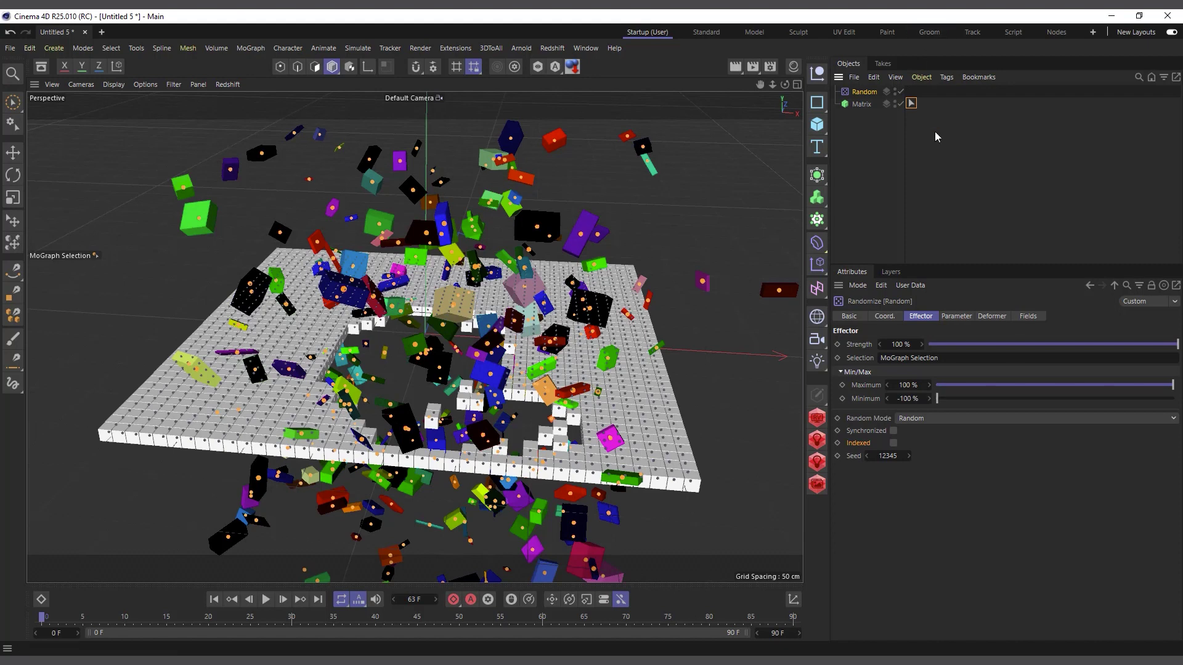
Step: Delete the MoGraph Selection tag from the Matrix object and reselect the Random effector
left_click(911, 104)
key("Delete")
left_click(865, 92)
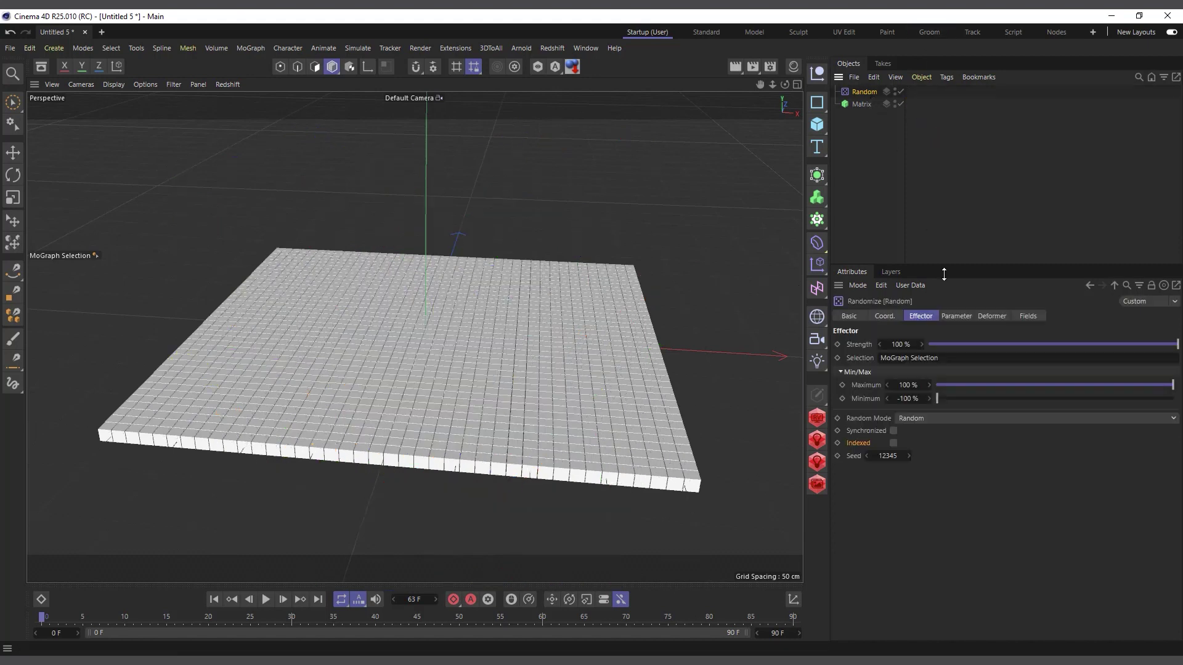
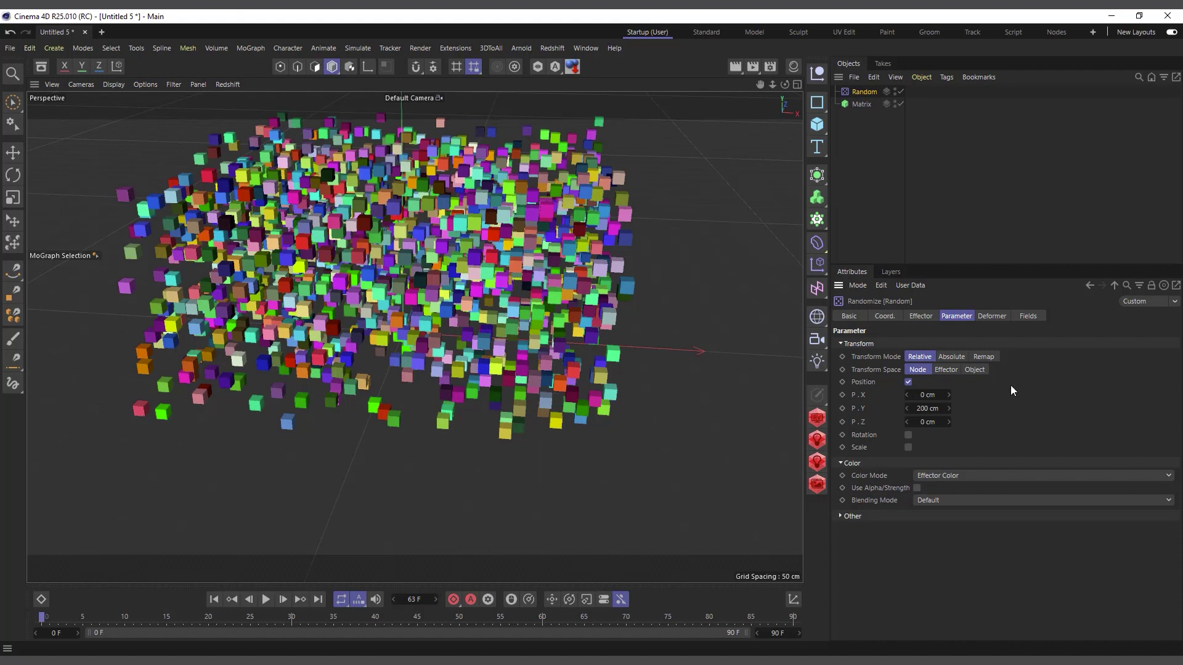
Step: Set the Random effector's Minimum to -100%
left_click(924, 318)
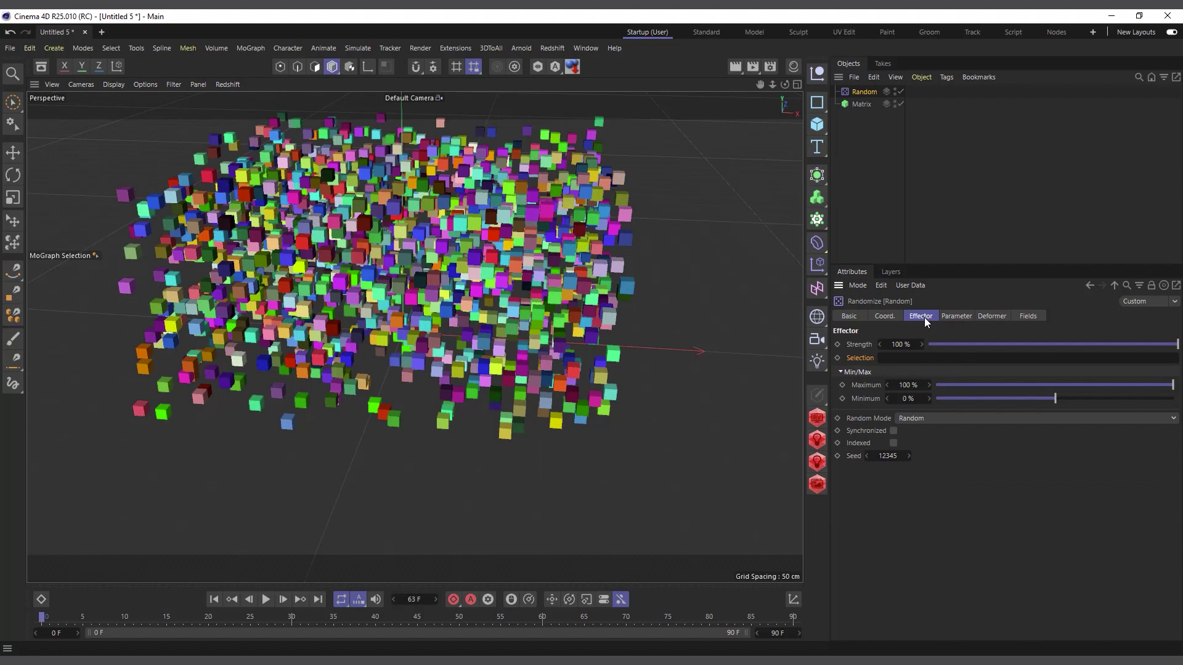
left_click_drag(1049, 398, 909, 406)
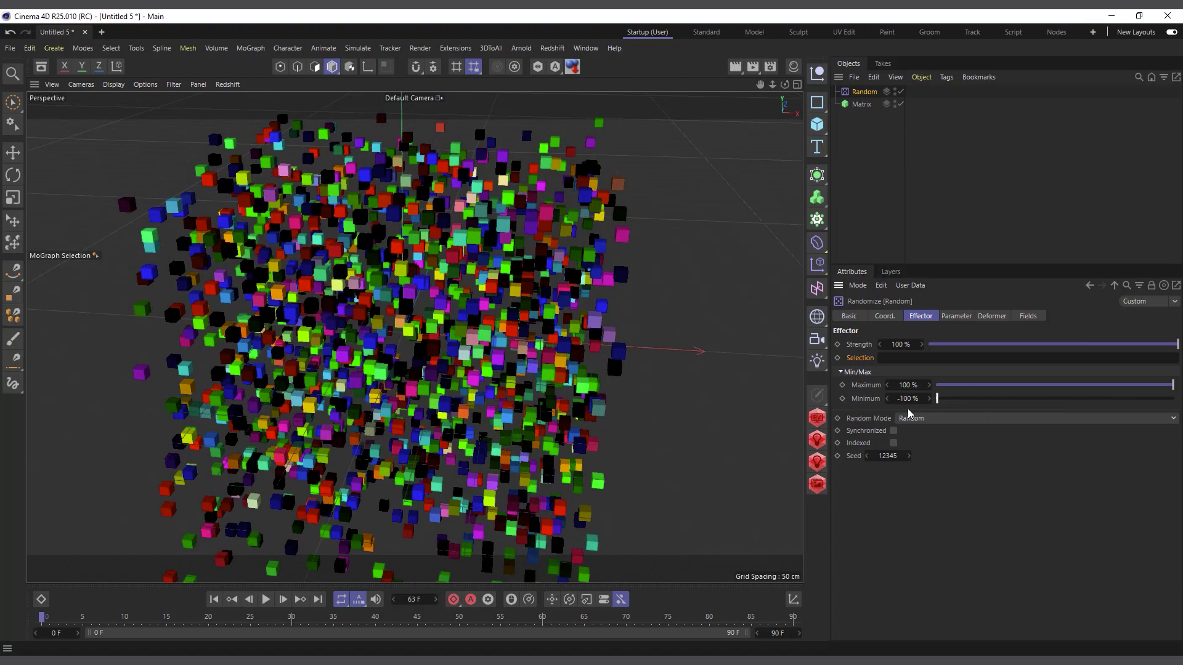
Step: Lower the Random effector's Maximum to 0% to compare the effect, and restore it to 100%
left_click(1135, 385)
left_click_drag(1135, 385, 1057, 392)
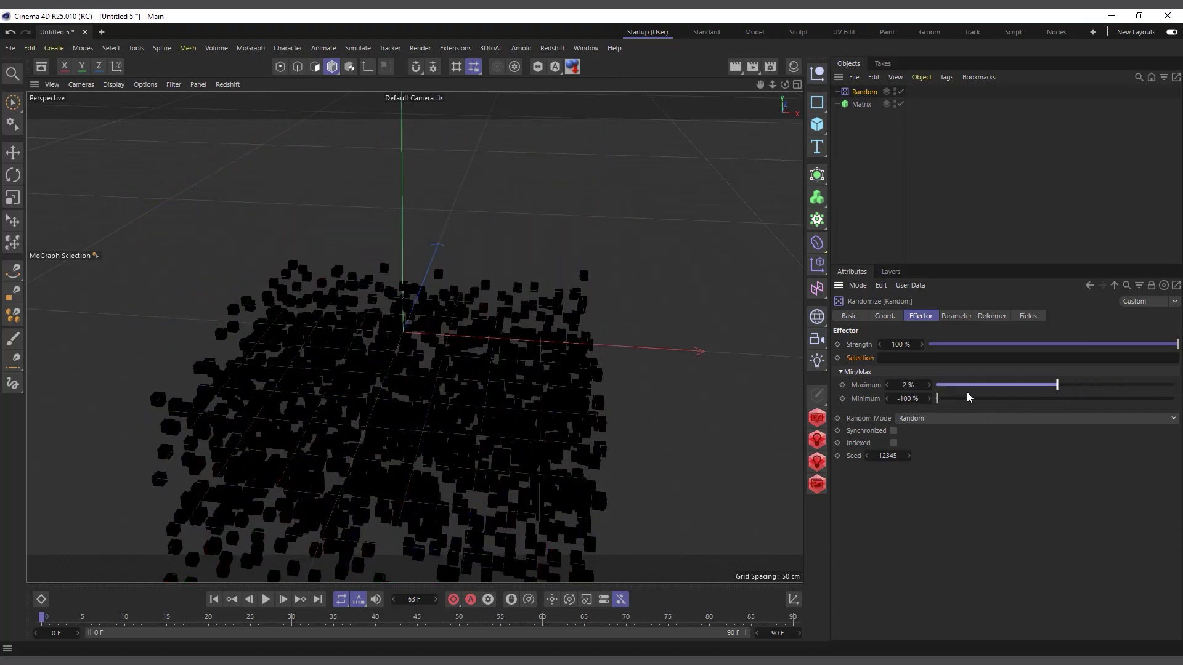
double_click(902, 385)
type("0")
key("Return")
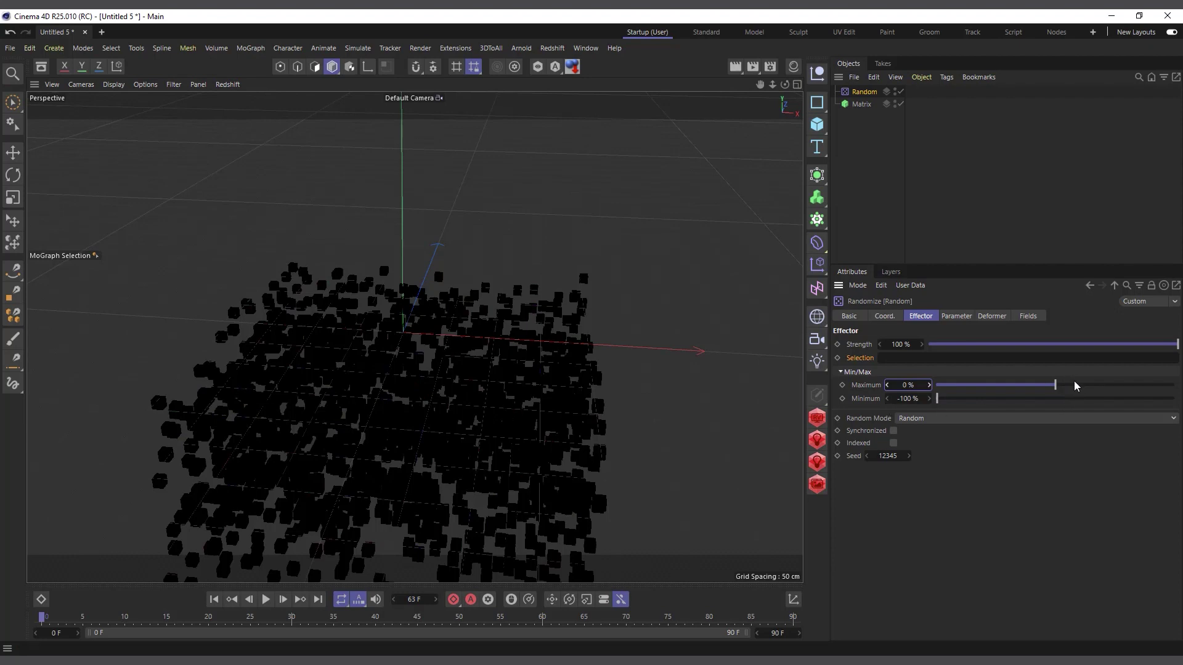
left_click_drag(1079, 383, 1173, 385)
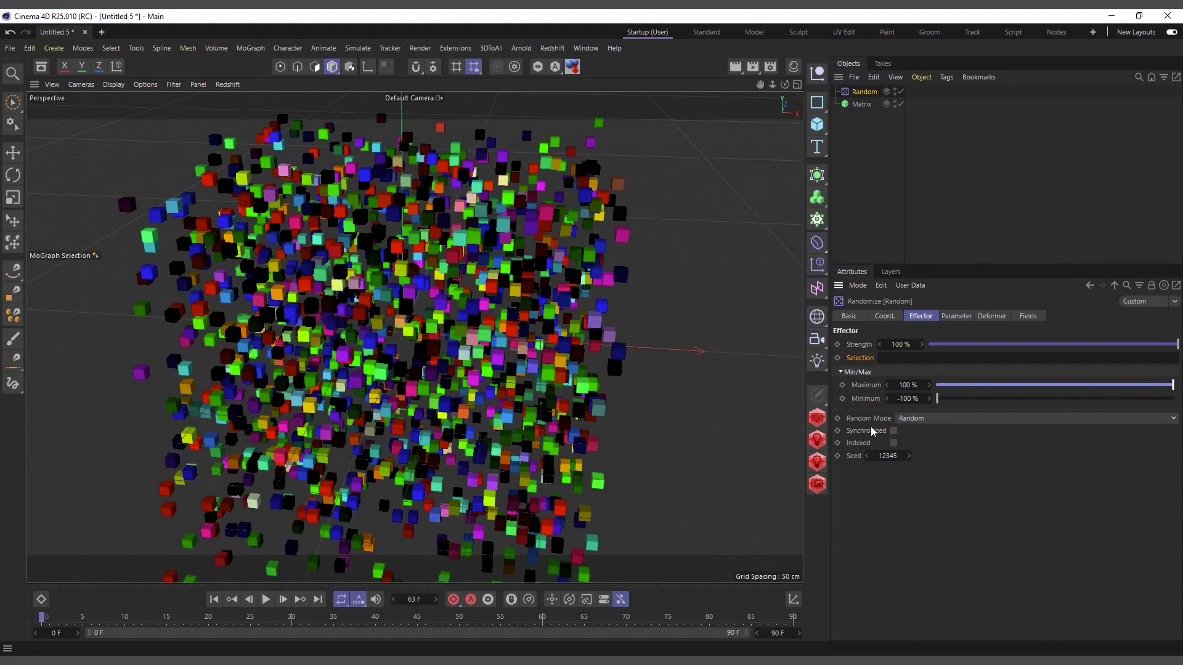
Step: Try the Gaussian random mode on the Random effector and change the mode to Noise
left_click(941, 419)
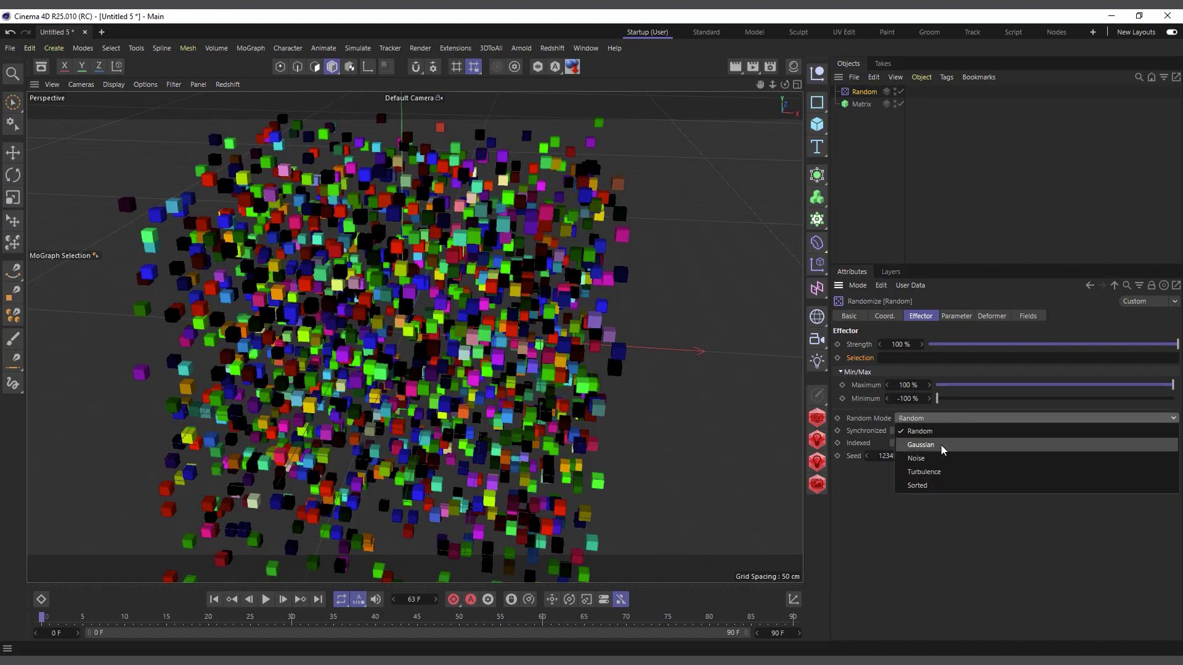
left_click(943, 449)
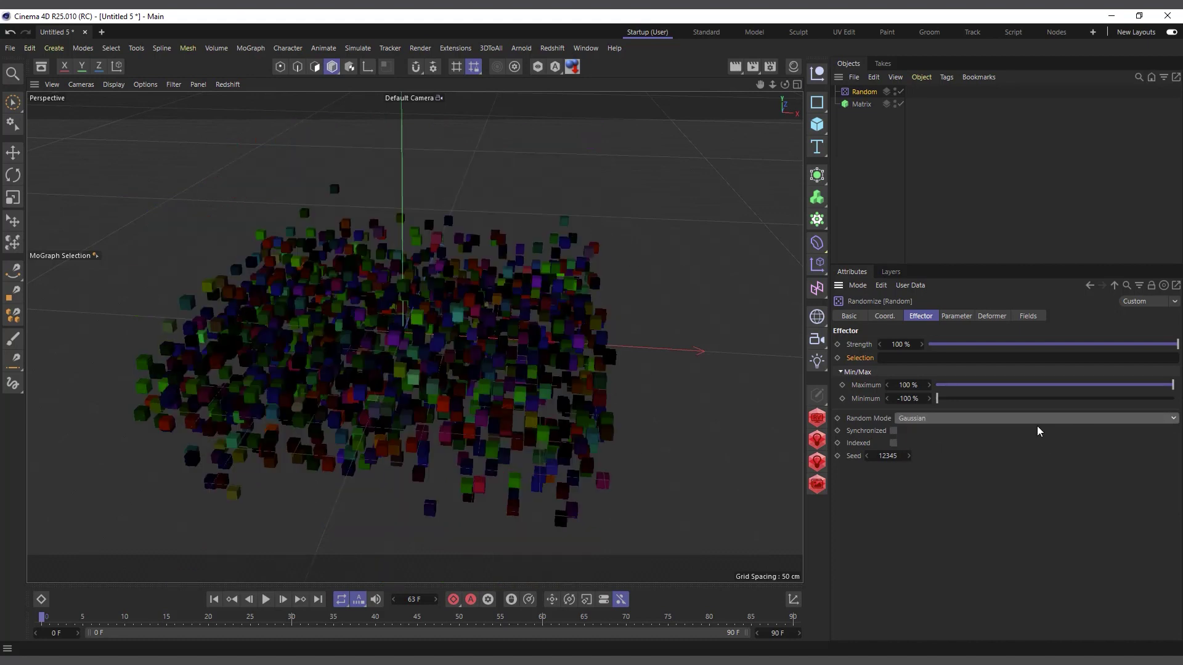
left_click(934, 421)
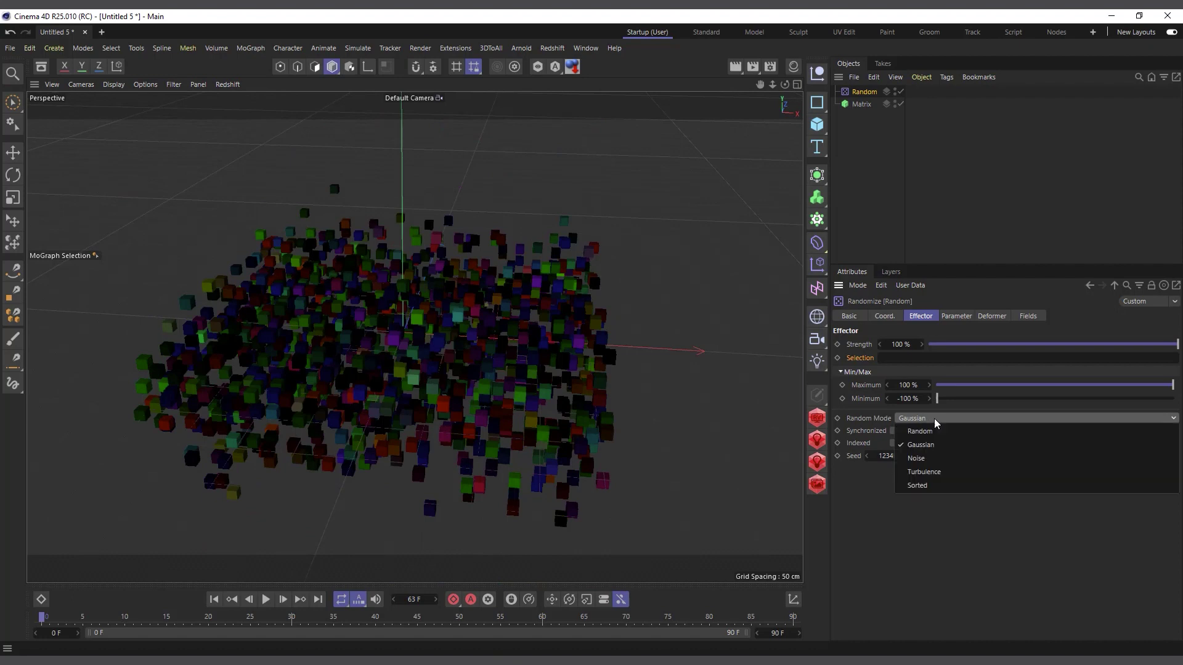
left_click(934, 459)
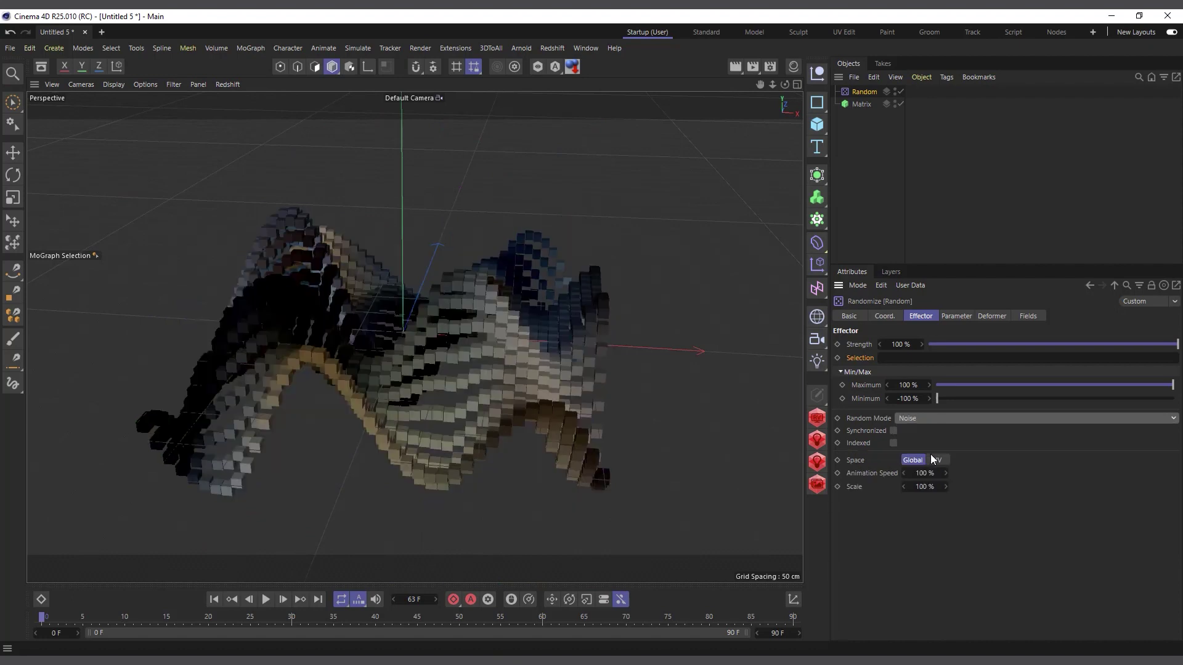
Step: Play the noise animation at the default speed and return to the first frame
left_click(266, 599)
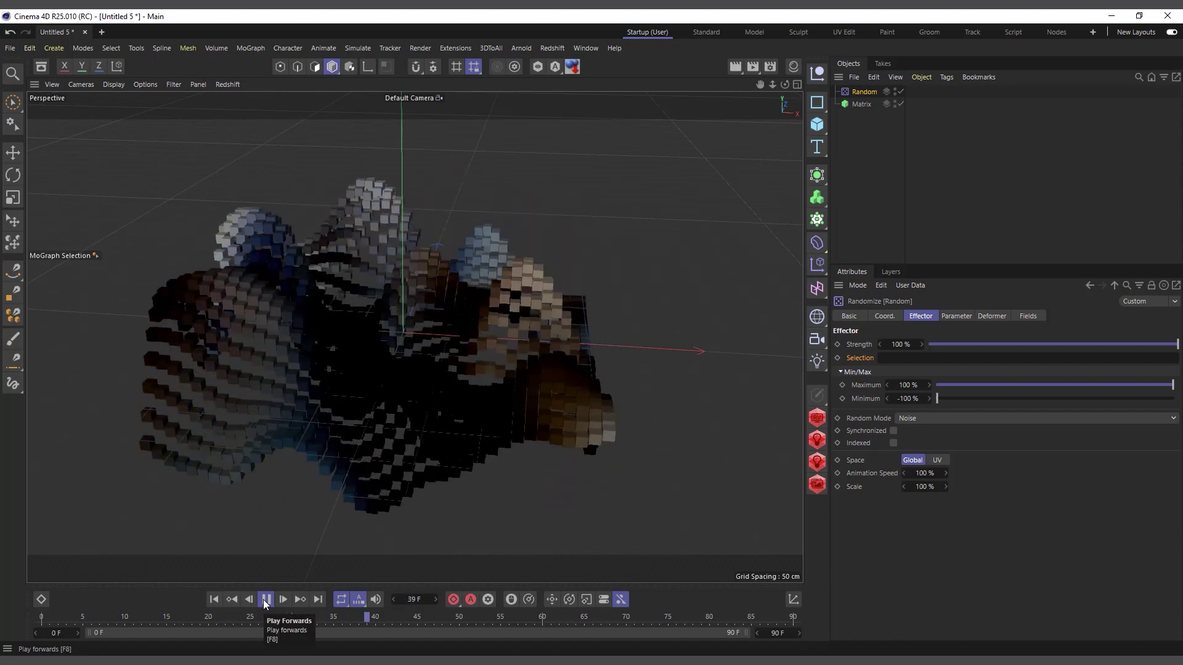
left_click(266, 599)
left_click(217, 602)
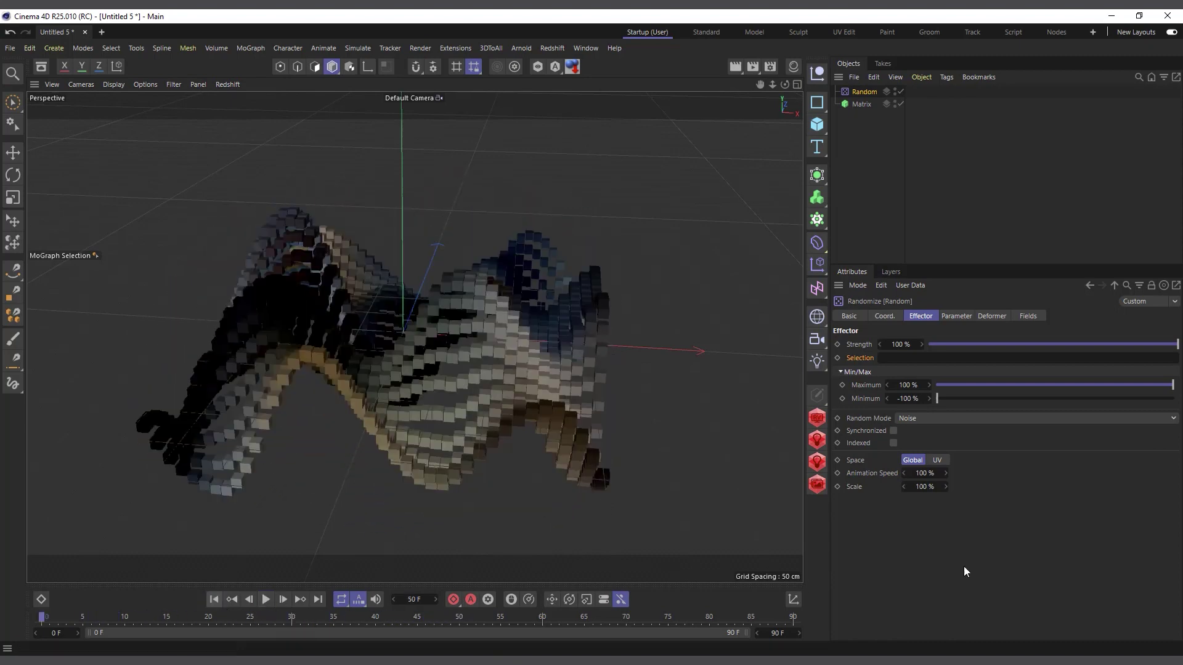
Step: Set the noise Animation Speed to 0% and play back the timeline to check the motion
double_click(924, 473)
type("0")
left_click(266, 600)
left_click(266, 600)
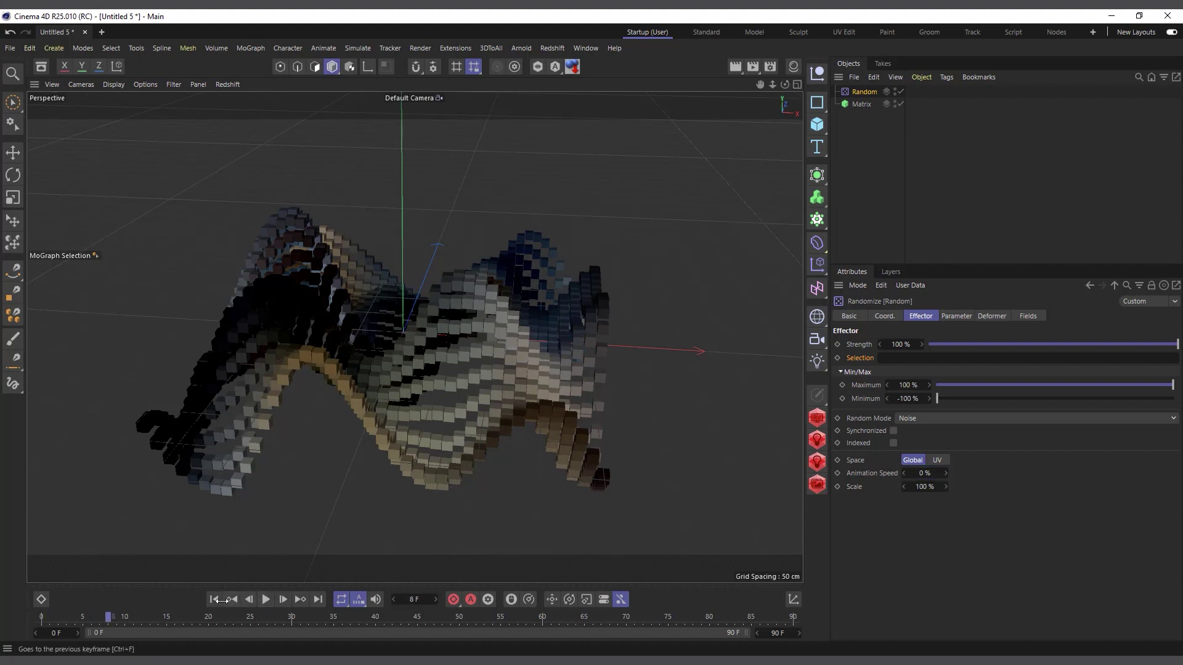
Step: Set the noise Animation Speed to 10%, preview the slower motion and return to the first frame
double_click(926, 473)
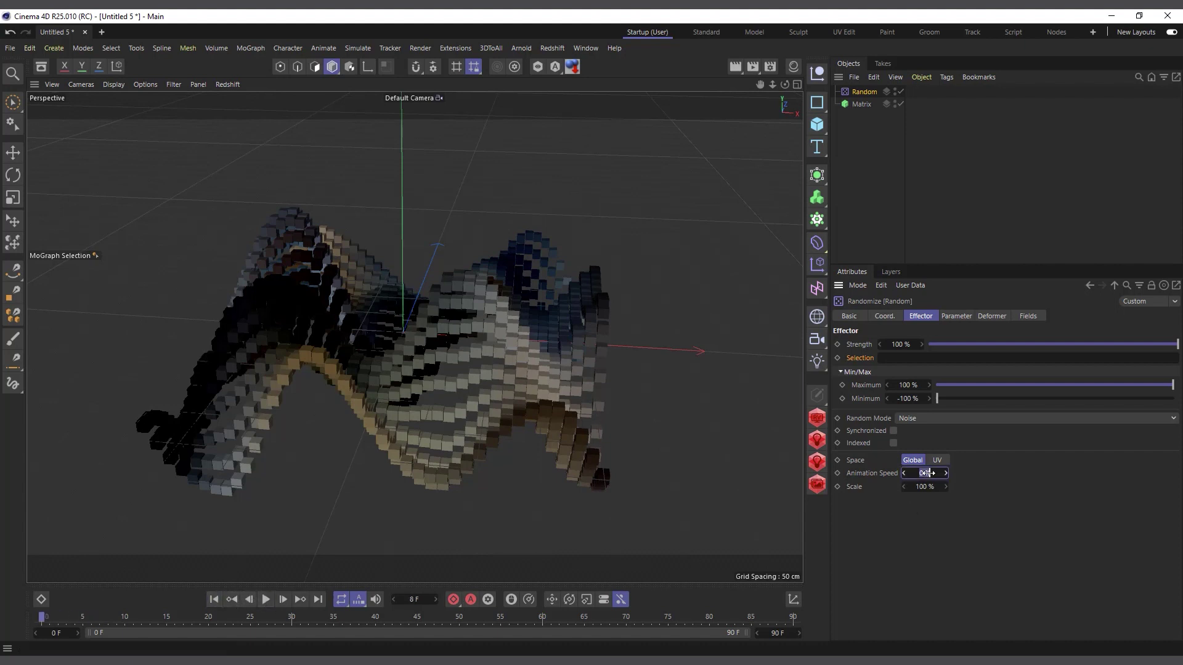
type("10")
key("Return")
left_click(266, 599)
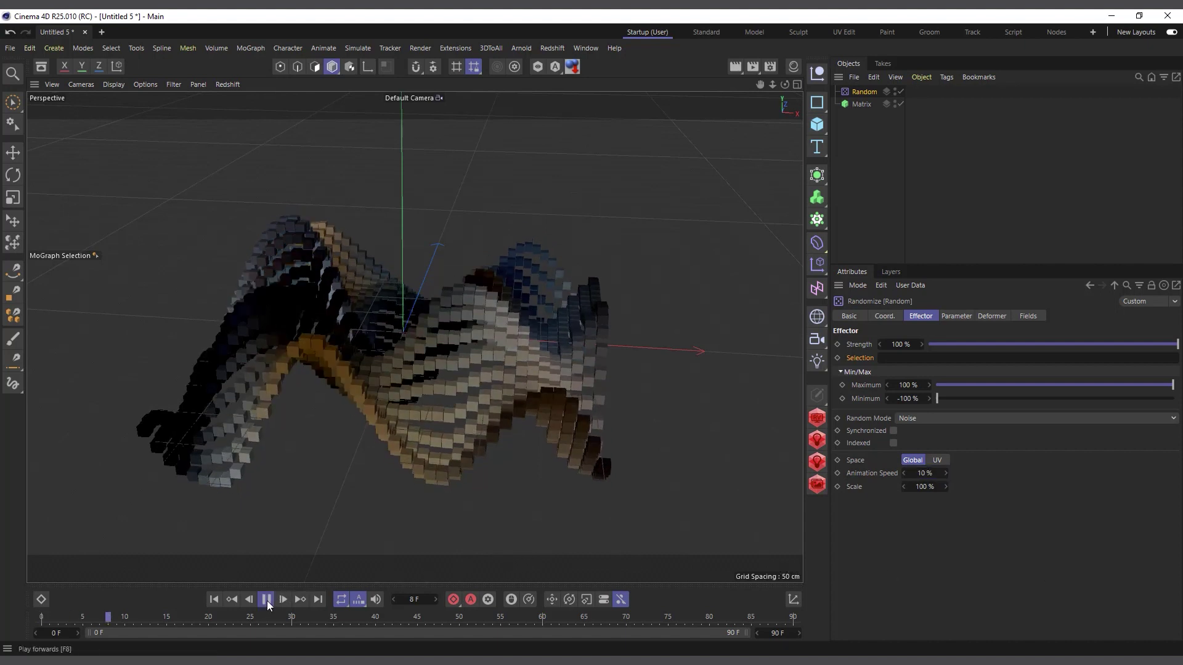
left_click(266, 599)
left_click(214, 600)
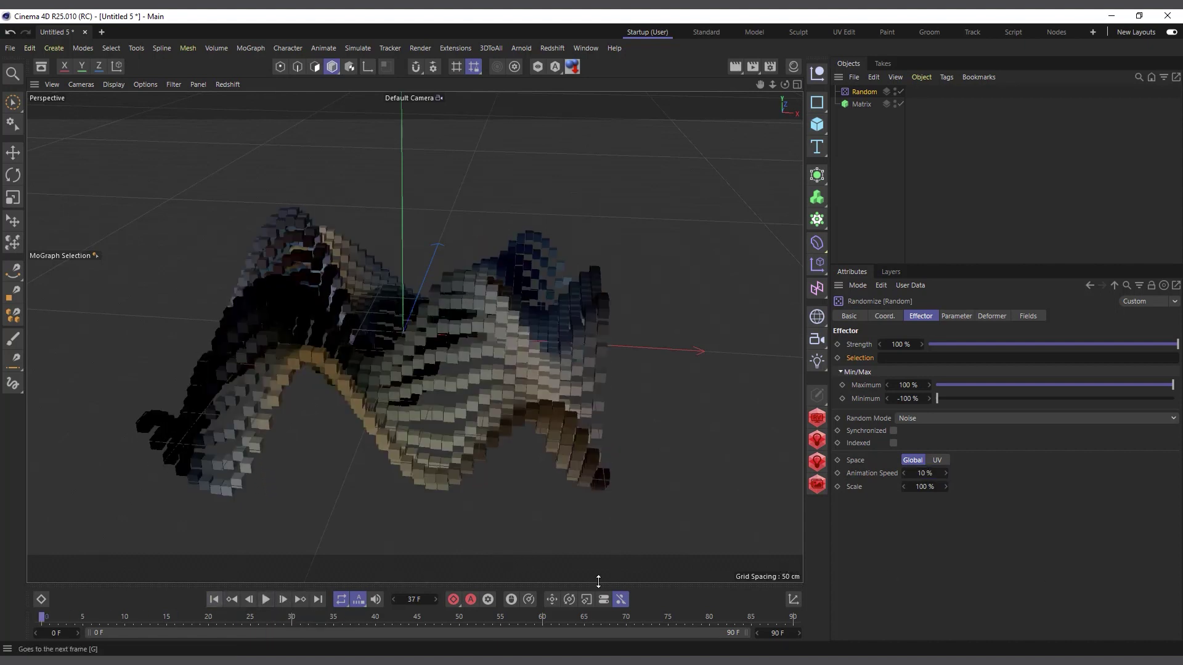
Step: Try a noise scale of 38% and raise the scale to 230%
mouse_move(927, 487)
left_mouse_down()
mouse_move(1029, 487)
mouse_move(936, 486)
left_mouse_up()
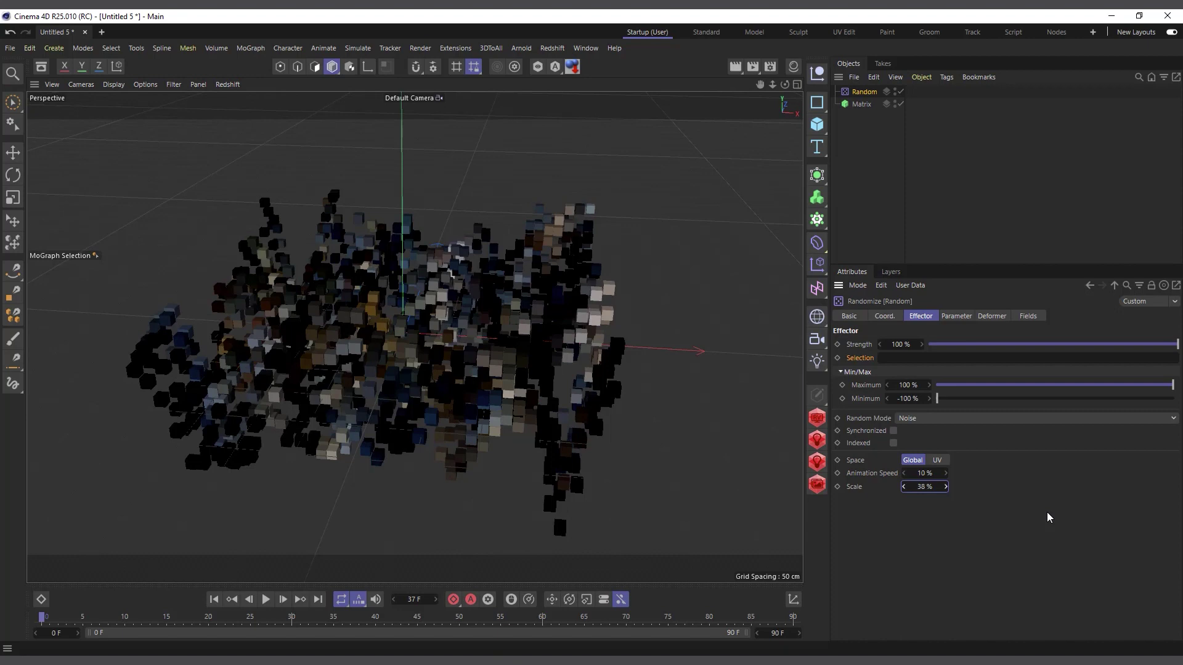
left_click_drag(923, 487, 973, 486)
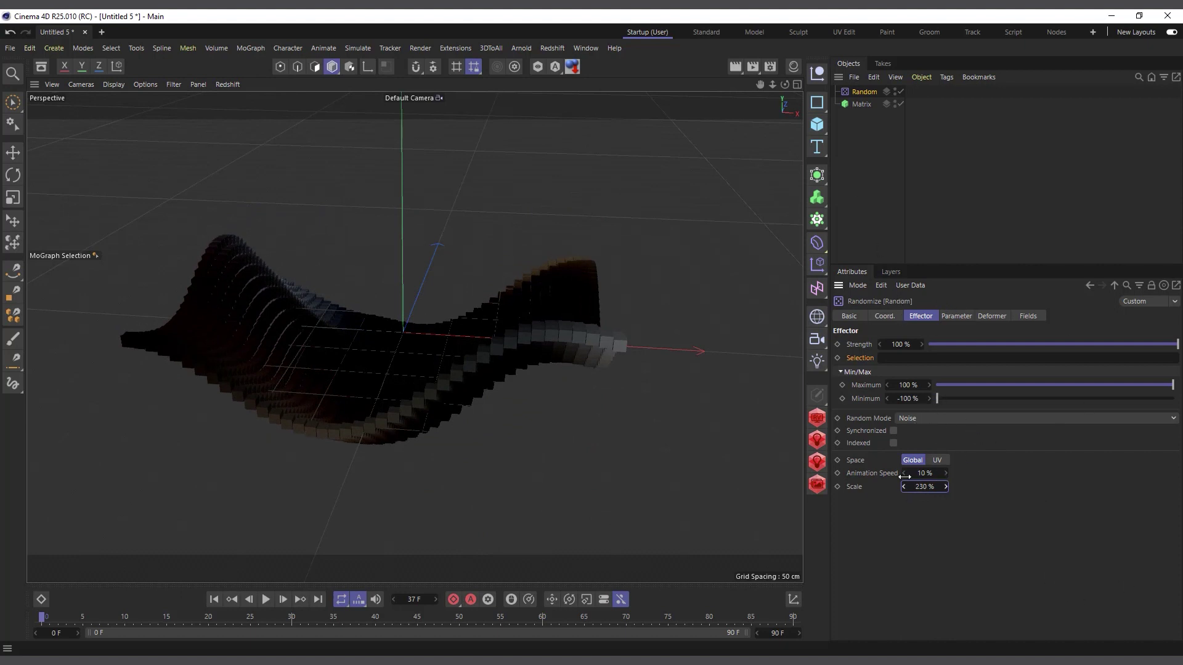
Step: Try the Turbulence random mode on the Random effector and change the mode to Sorted
left_click(965, 418)
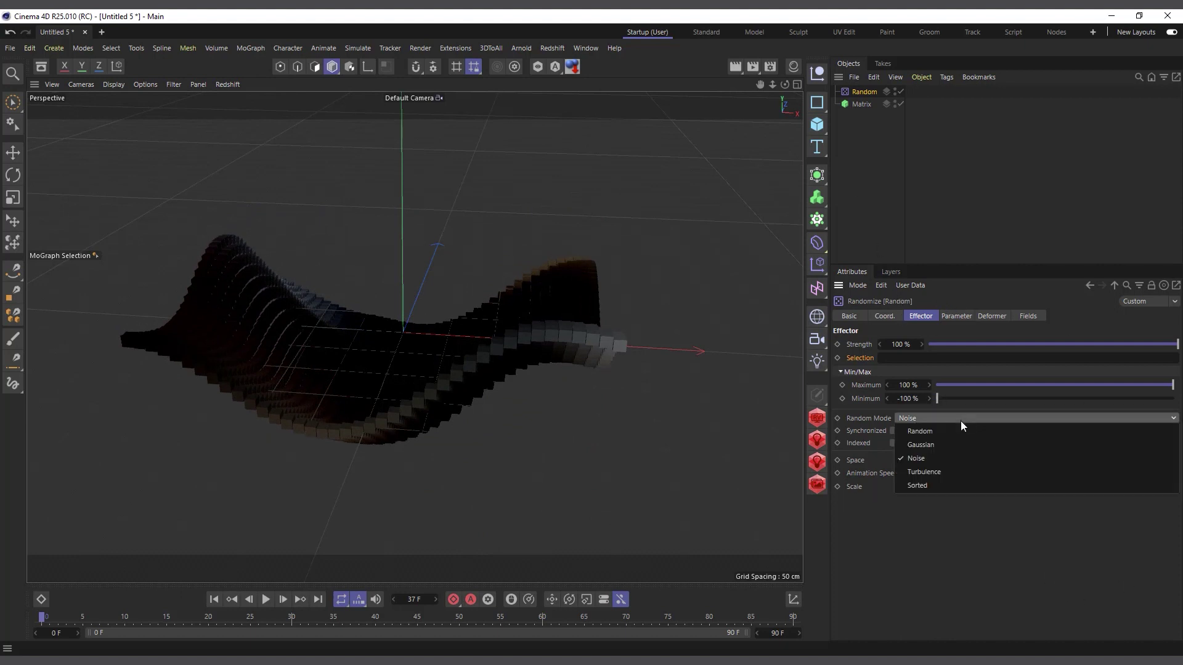
left_click(949, 471)
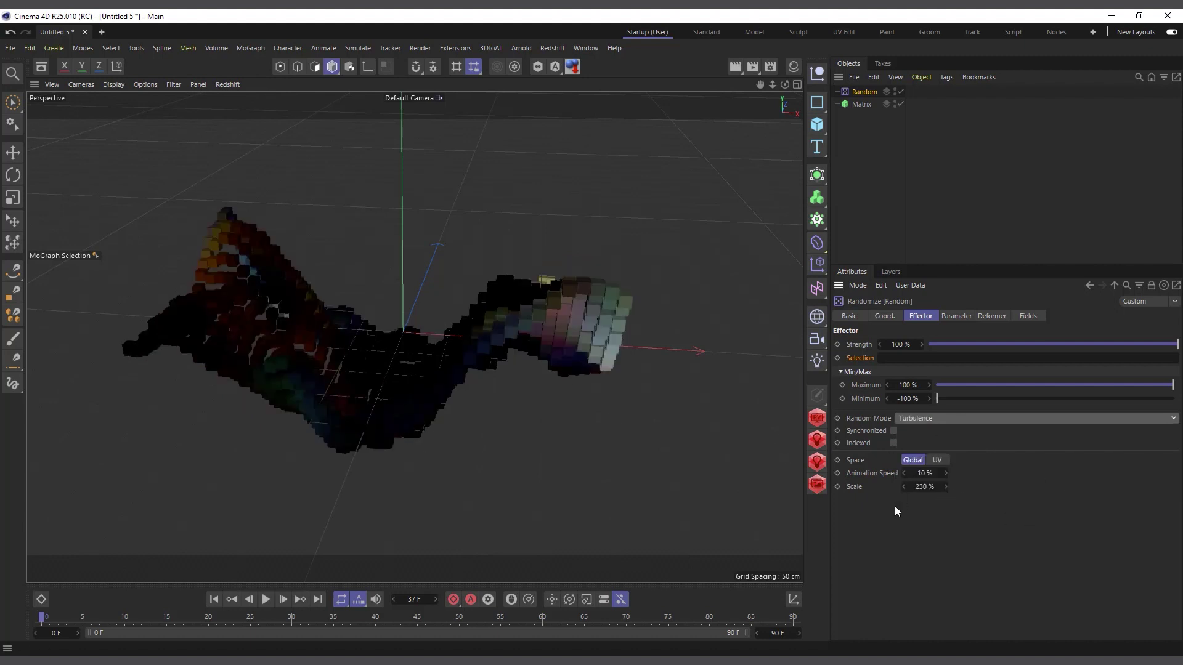
left_click(965, 419)
left_click(948, 486)
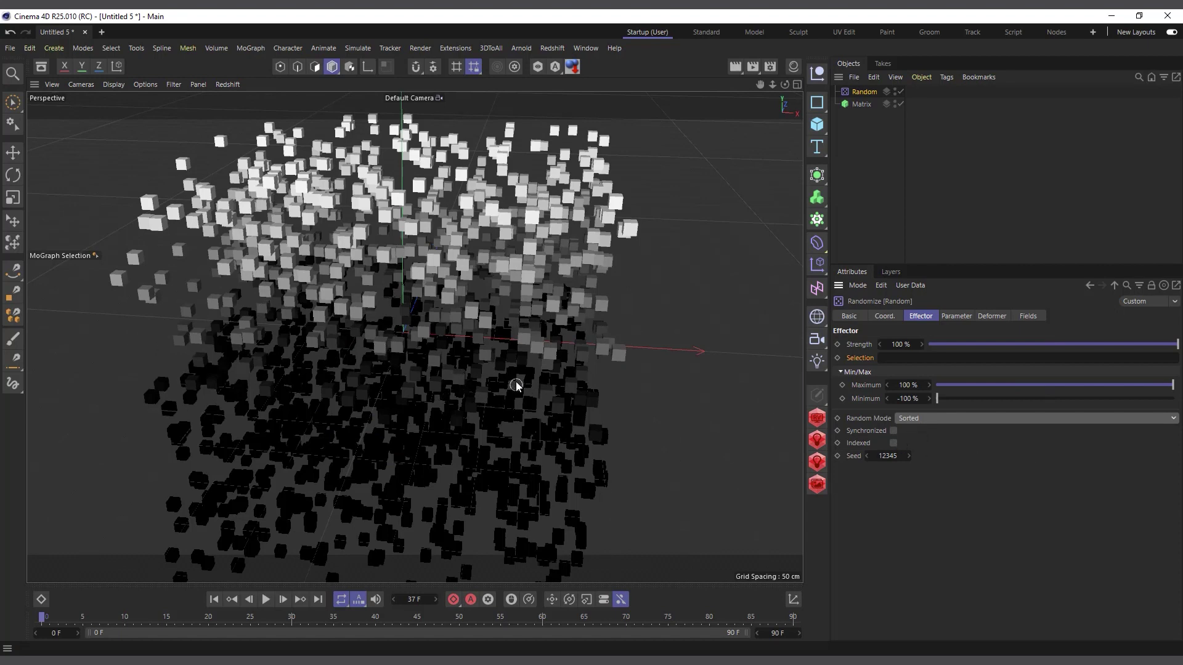
Step: Add a Linear Field to the Random effector, shift it along the positive X axis across the grid and deselect everything
left_click(1033, 317)
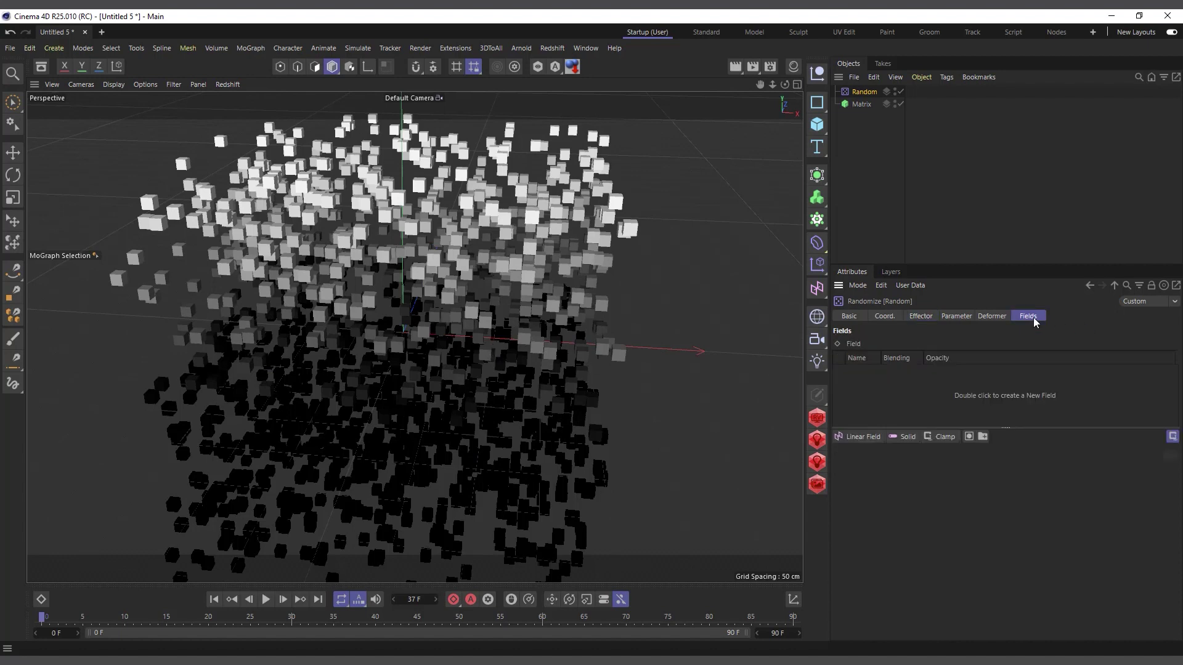
left_click(859, 437)
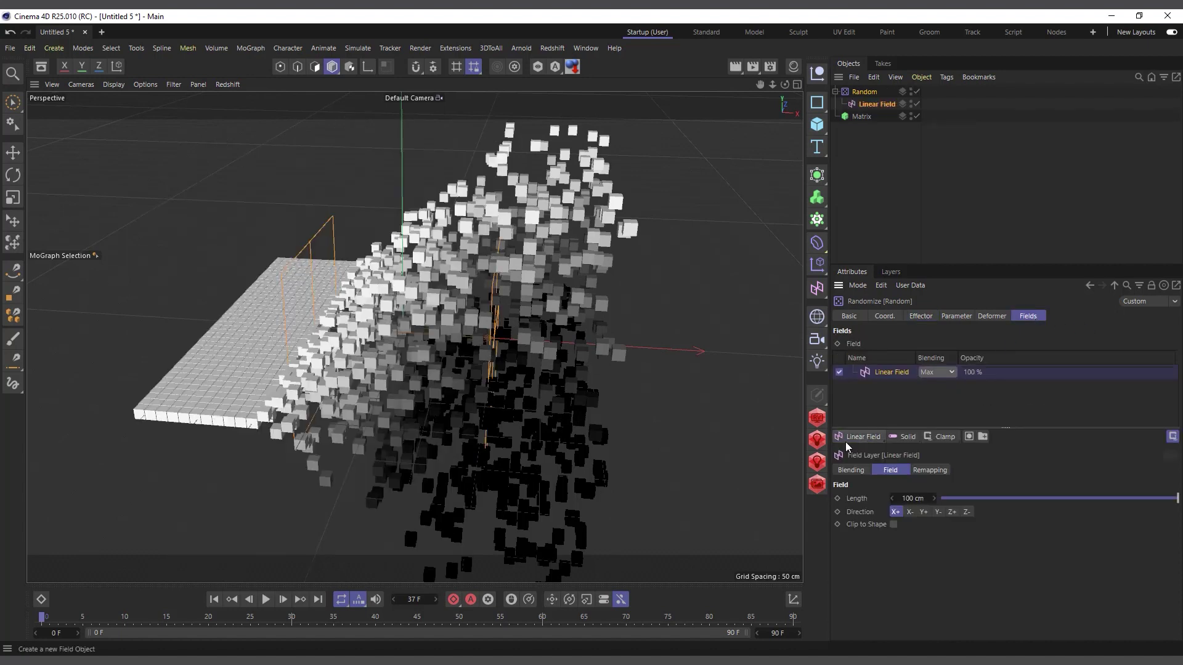
key("e")
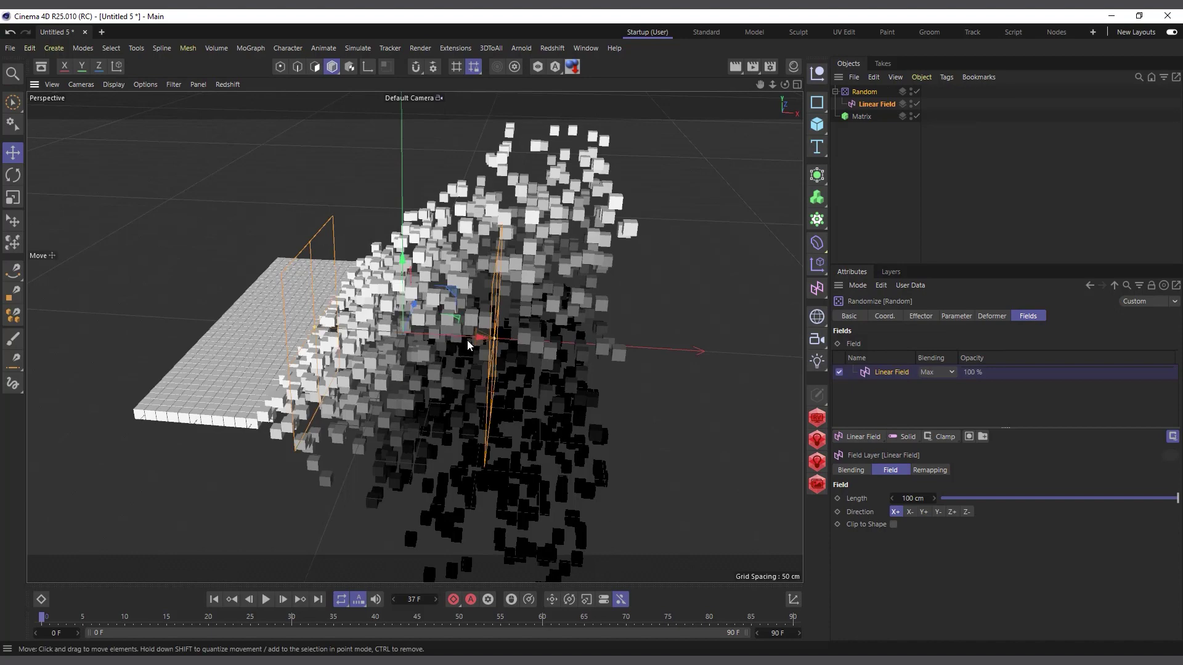
left_click_drag(407, 338, 568, 358)
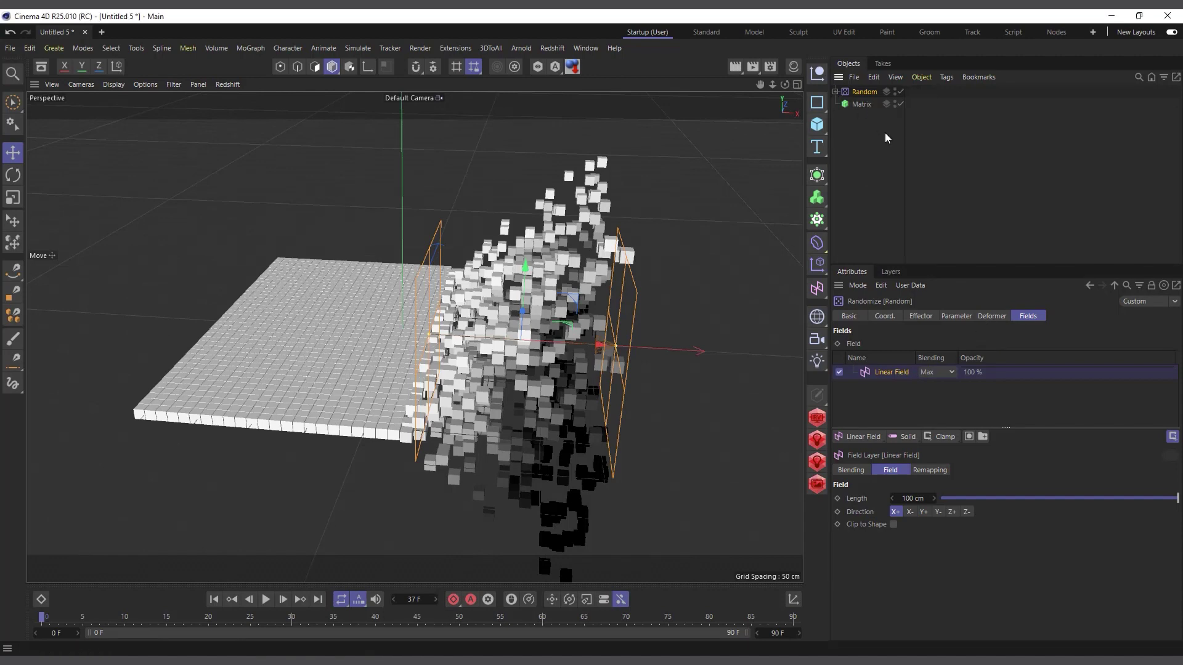
left_click(862, 145)
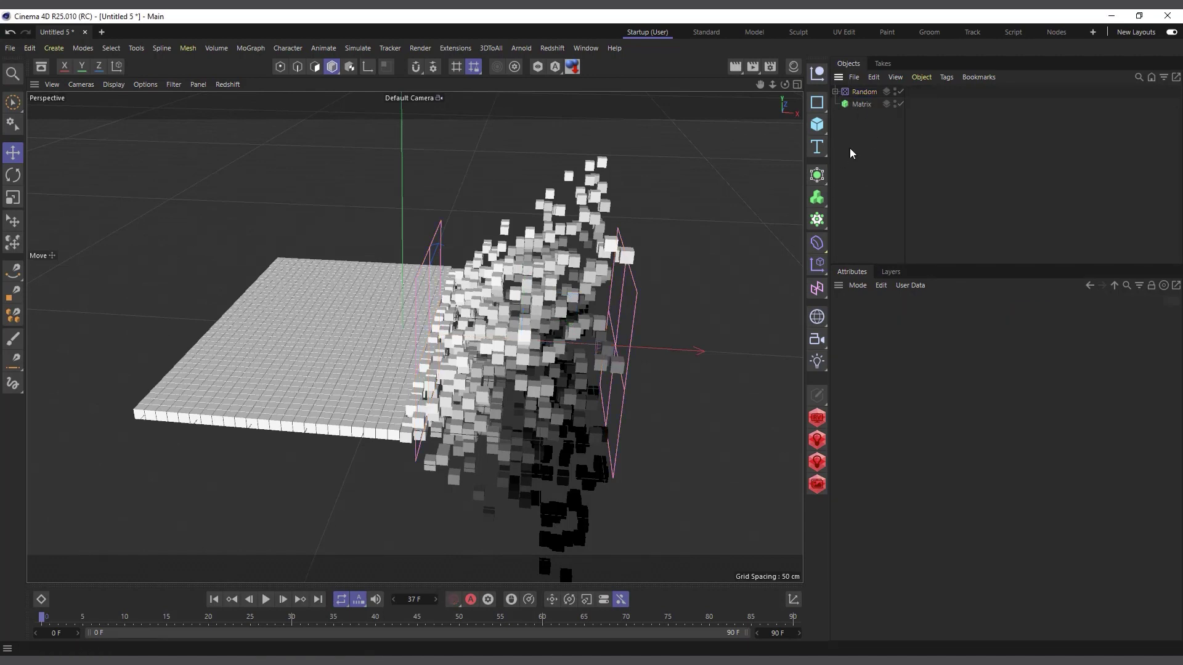
Step: Disable the Matrix object and delete the Linear Field under the Random effector
left_click(900, 104)
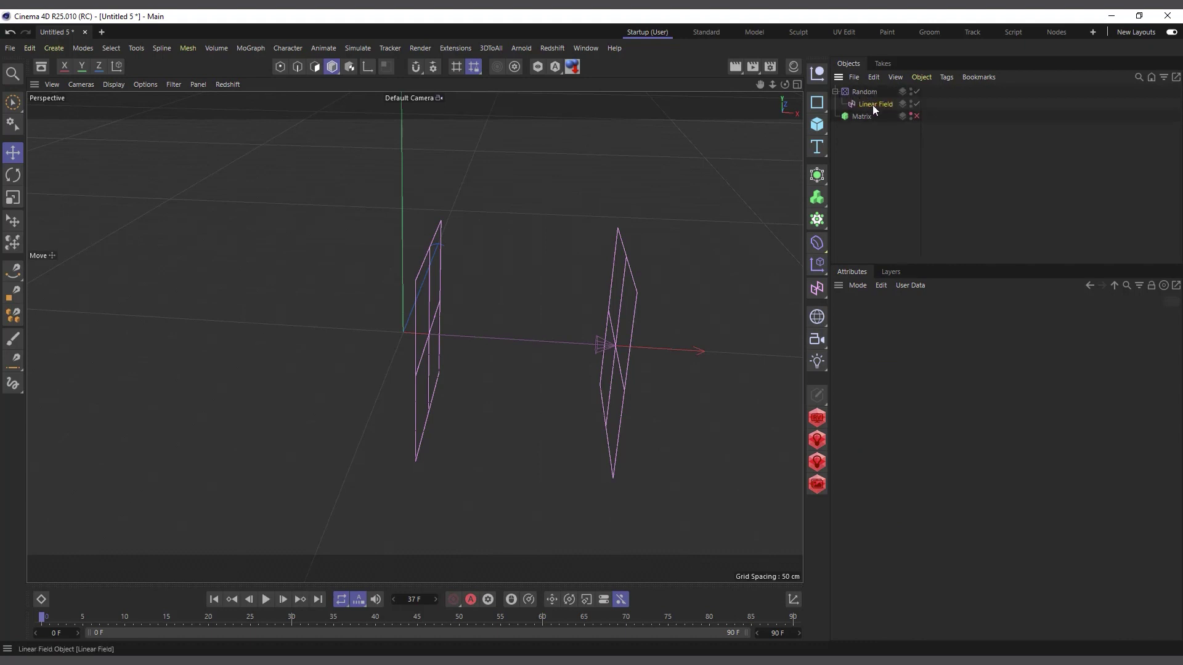
key("Delete")
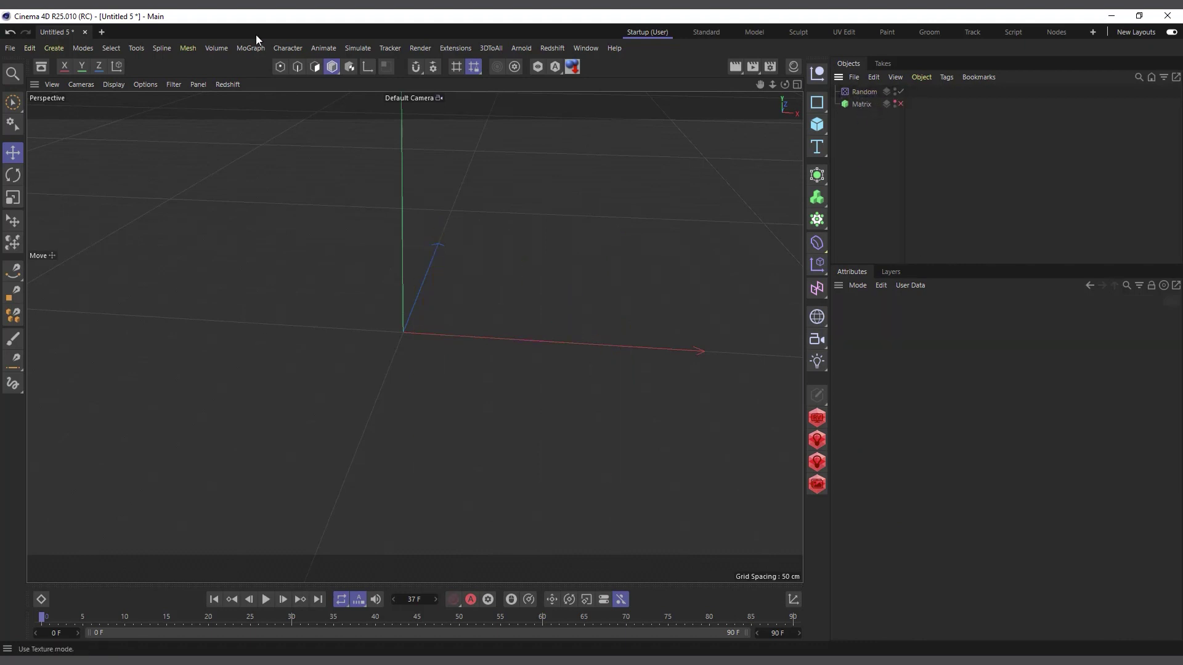
Step: Add a sphere primitive and make the Random effector its child
left_click(812, 121)
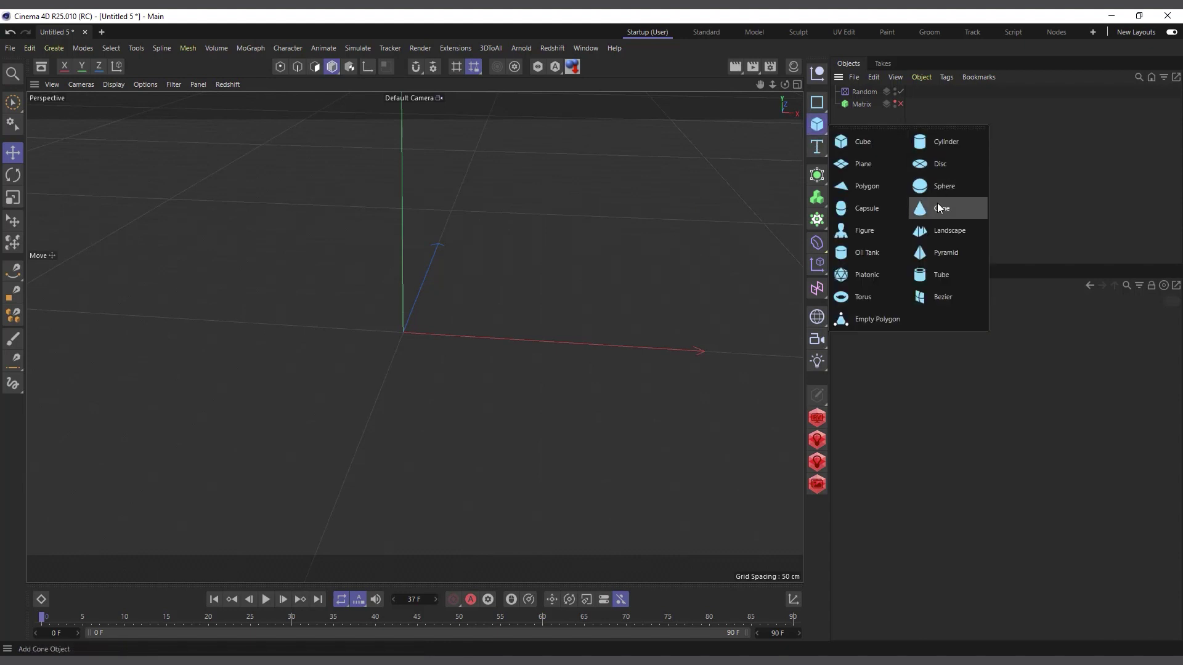
left_click(946, 188)
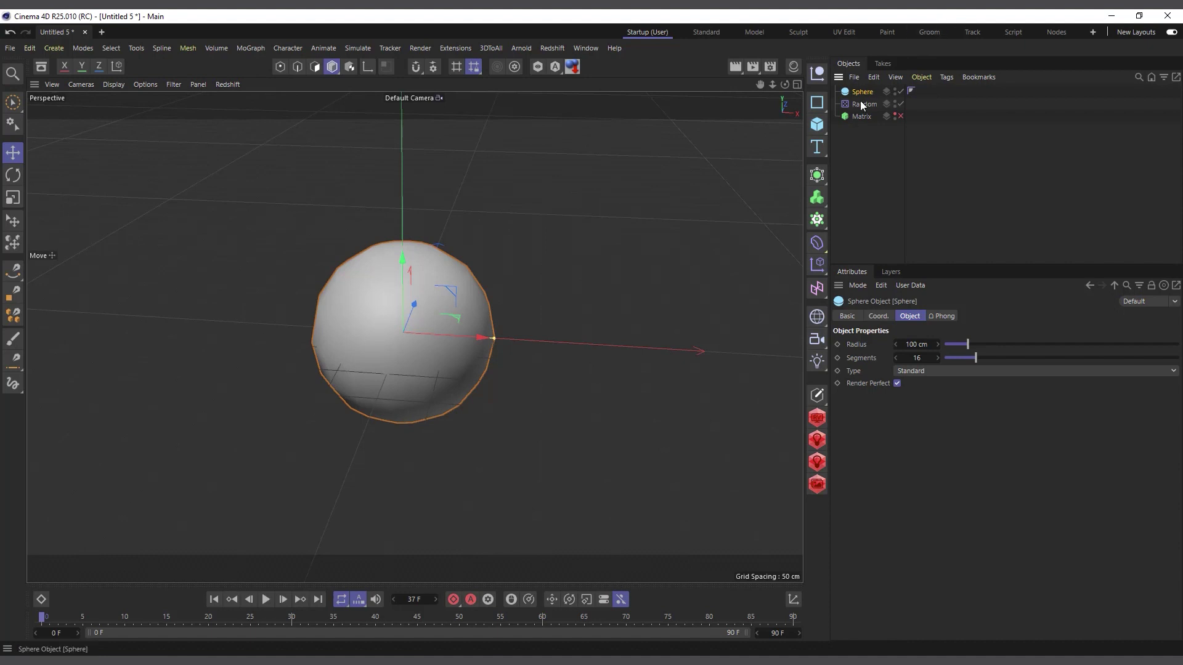
left_click_drag(864, 103, 864, 91)
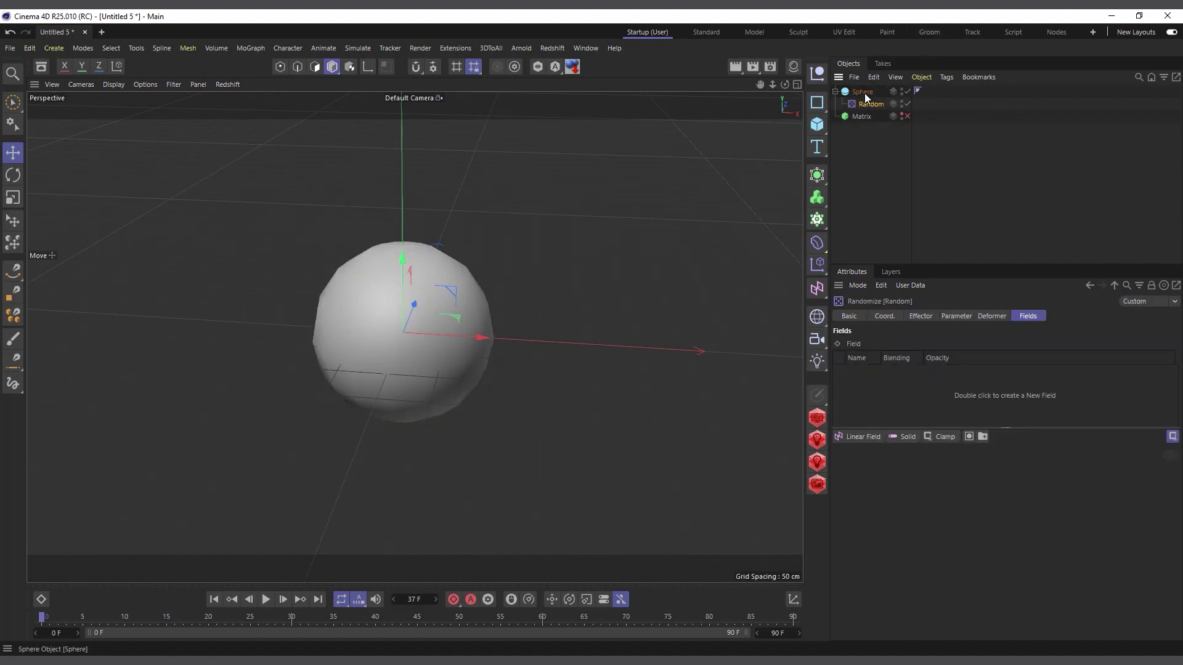
Step: Set the Random effector's deformation to Object and its random mode to Noise
left_click(990, 318)
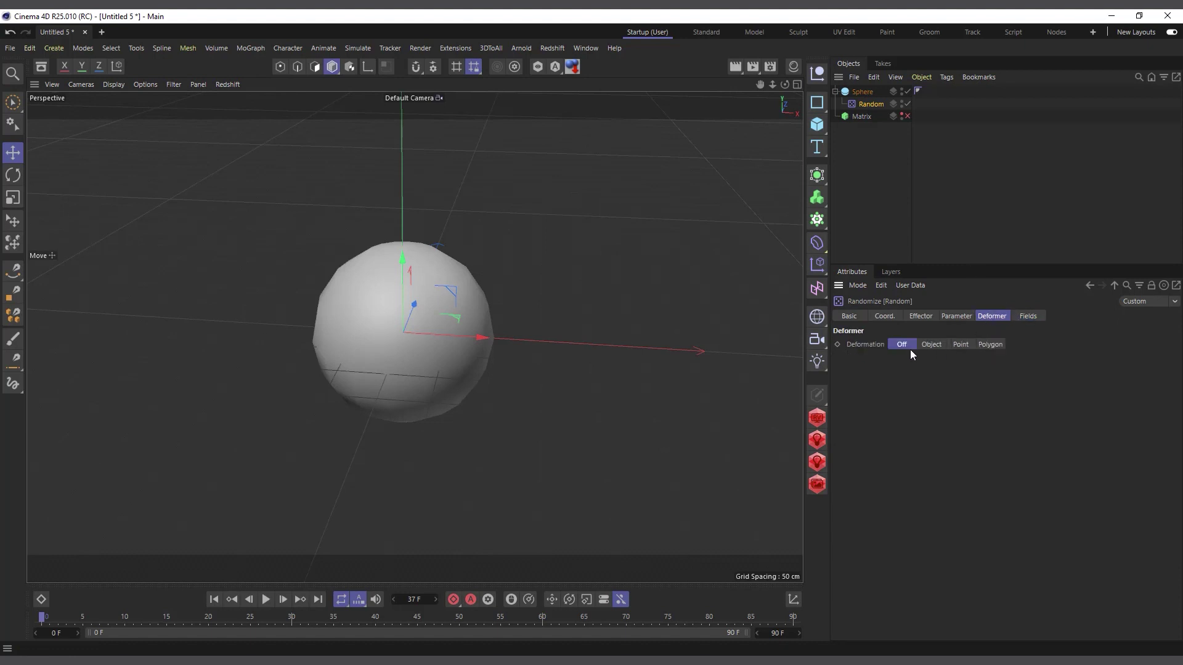
left_click(931, 344)
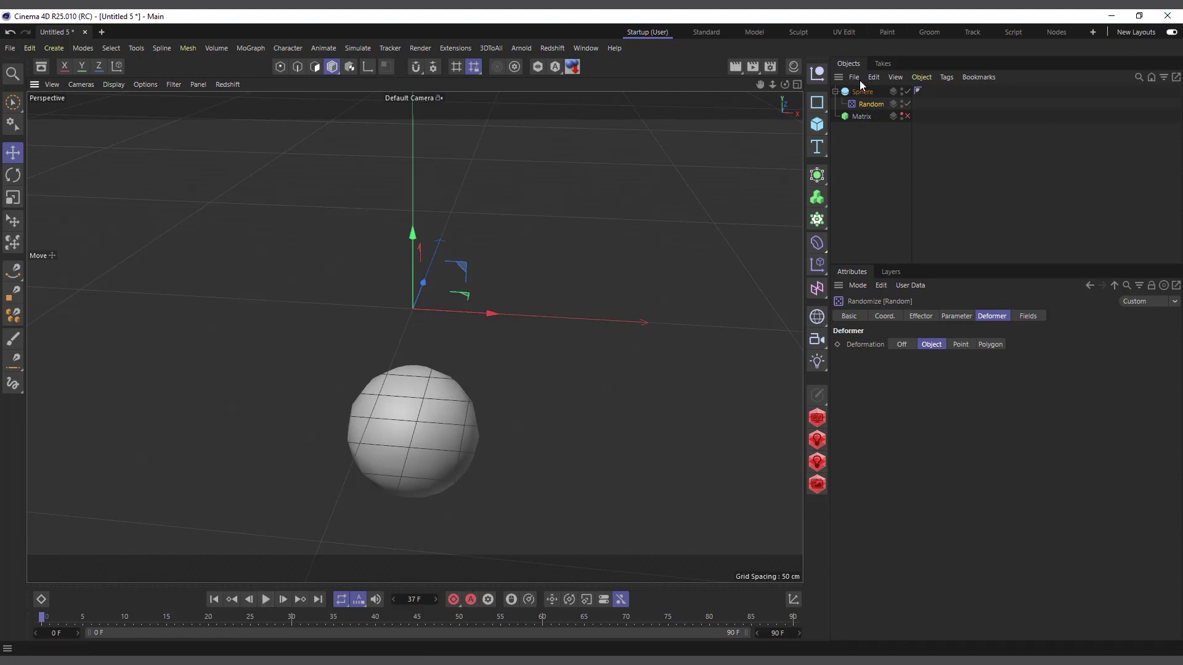
left_click(930, 314)
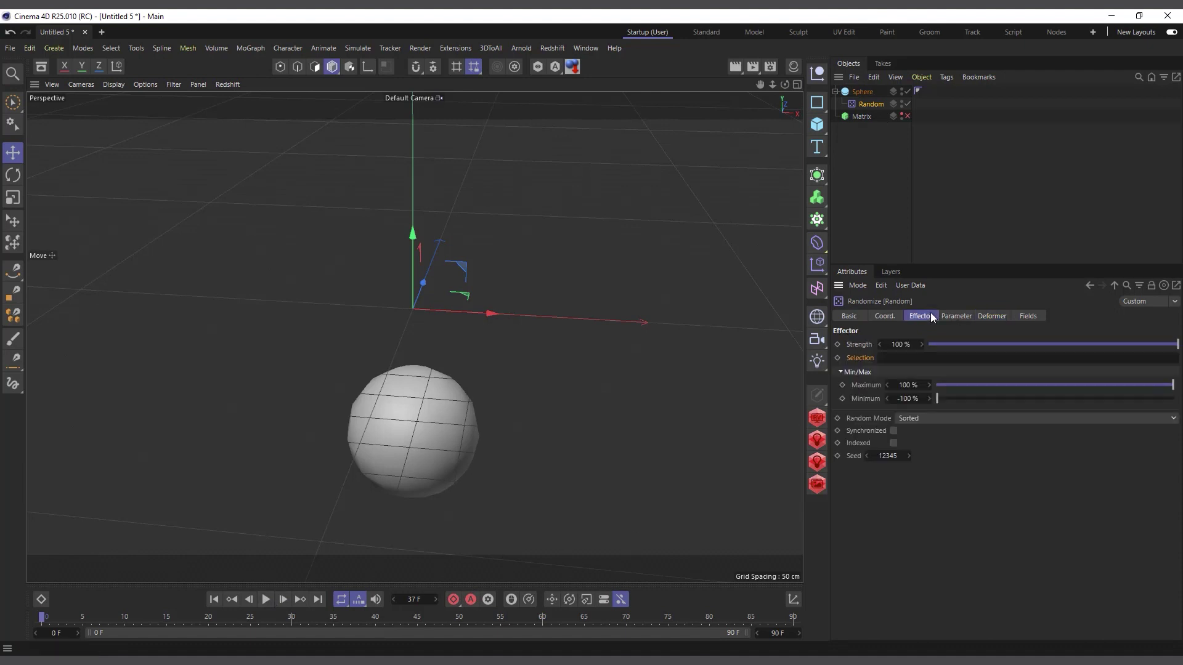
left_click(925, 419)
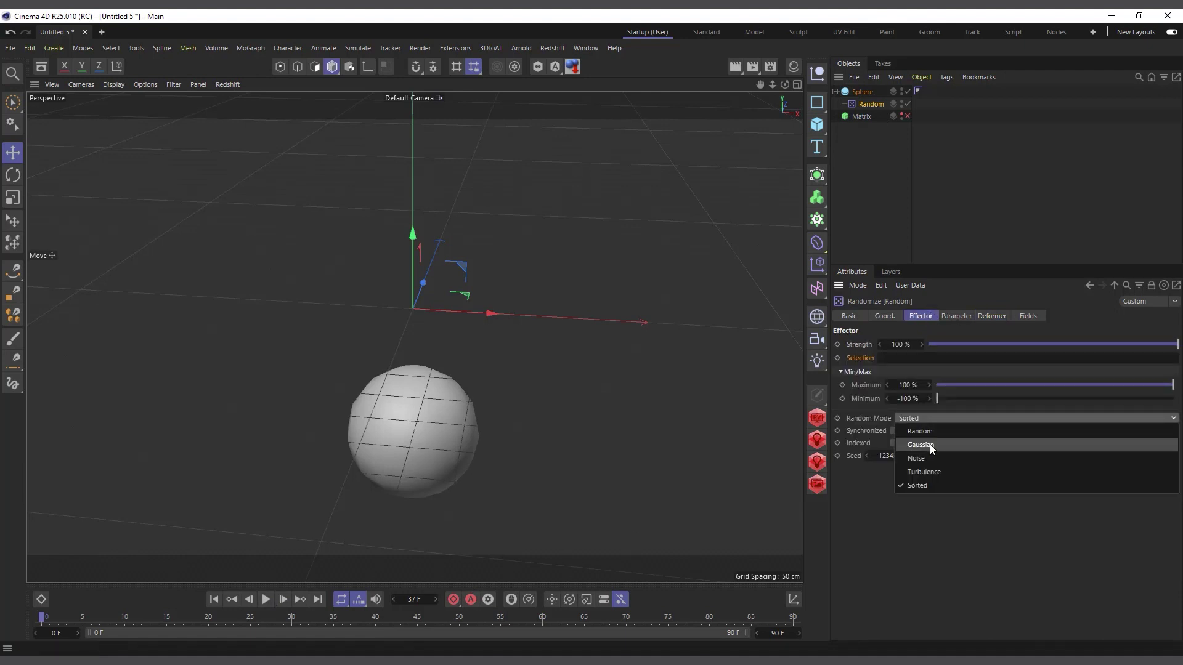
left_click(928, 459)
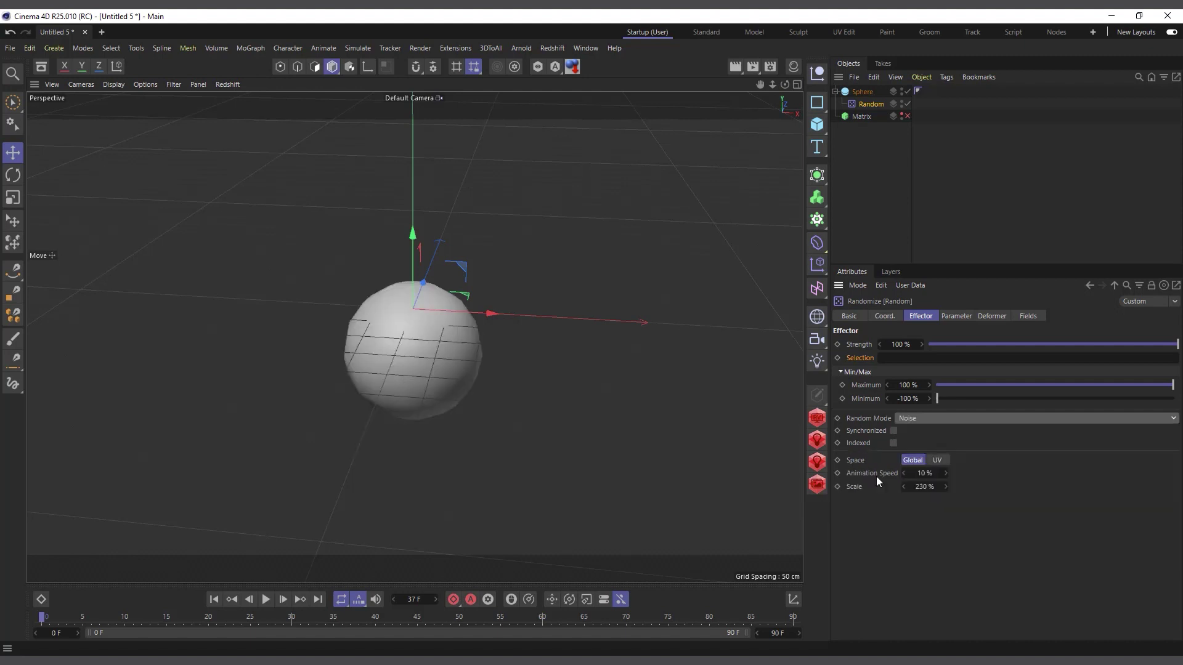
Step: Preview the noise-driven motion of the sphere and return to the first frame
left_click(266, 600)
left_click(266, 599)
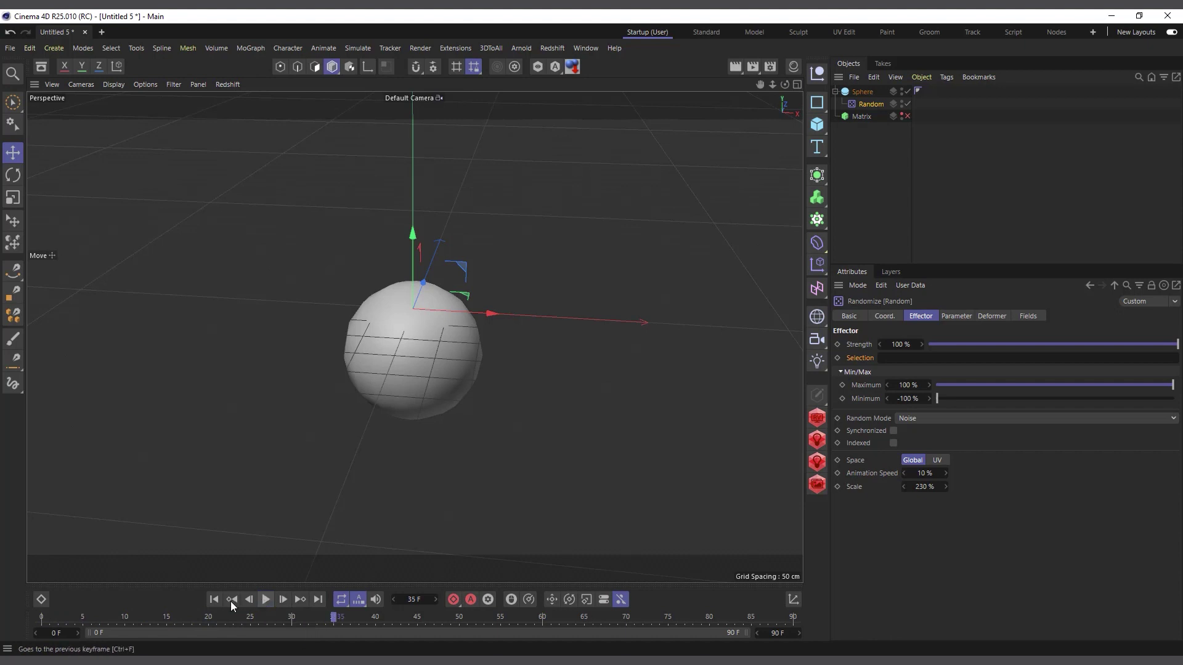
left_click(214, 600)
Step: Raise the Random effector's noise Animation Speed to 29% and its P.Y position to 385 cm
left_click_drag(941, 474, 951, 474)
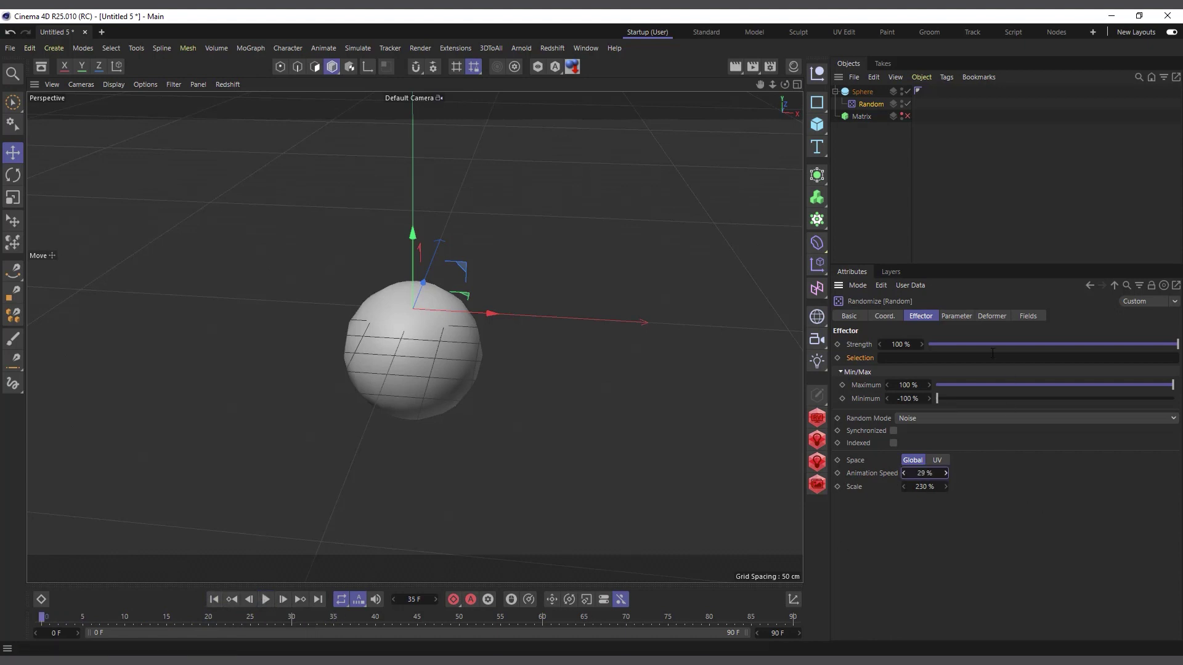
left_click(956, 316)
left_click_drag(948, 408, 992, 408)
Step: Play the animation to check the stronger vertical movement of the sphere and rewind to the first frame
left_click(266, 602)
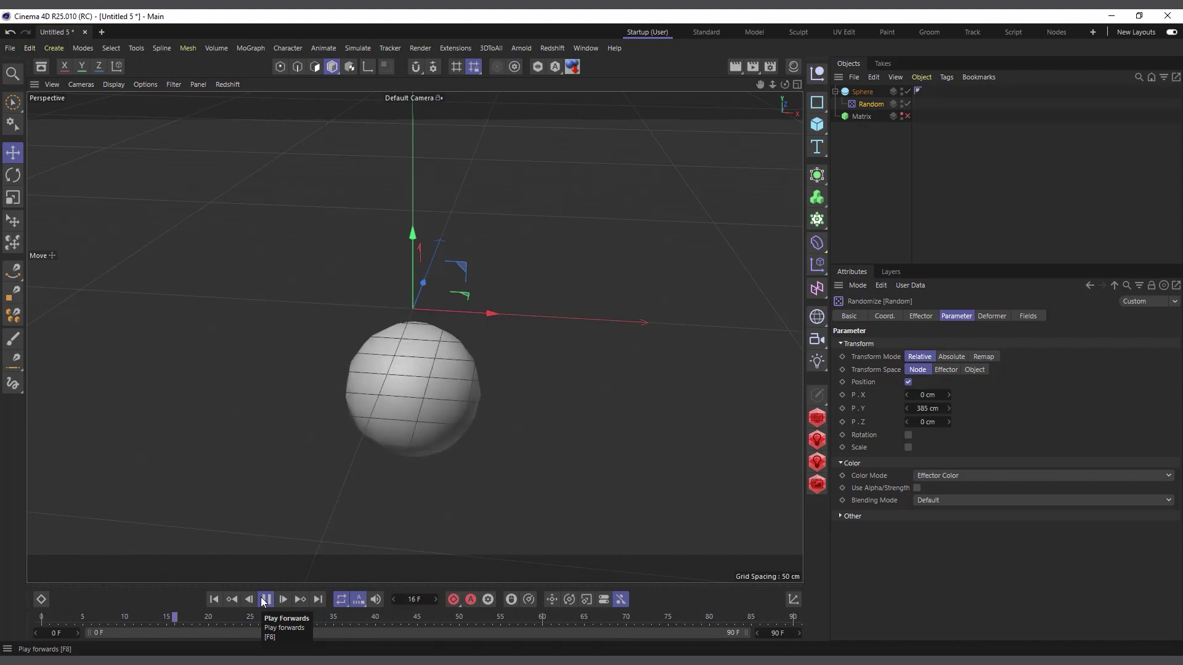
left_click(266, 600)
left_click(215, 600)
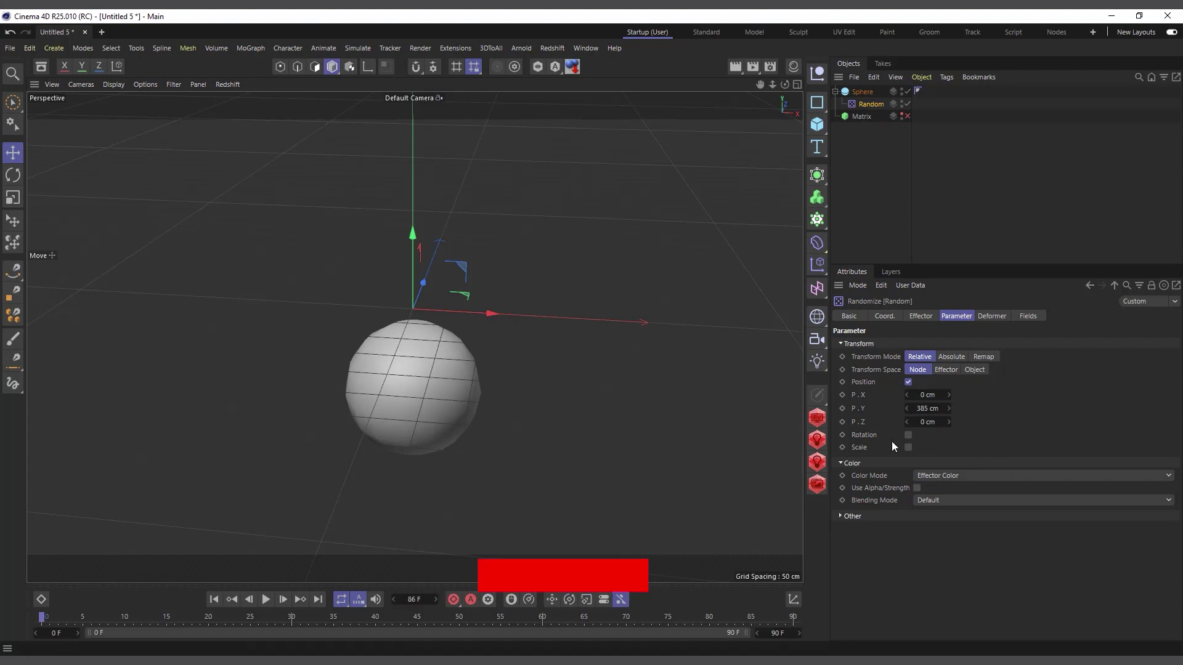
Step: Add a cube, move the Random effector under it and disable the sphere
left_click(812, 124)
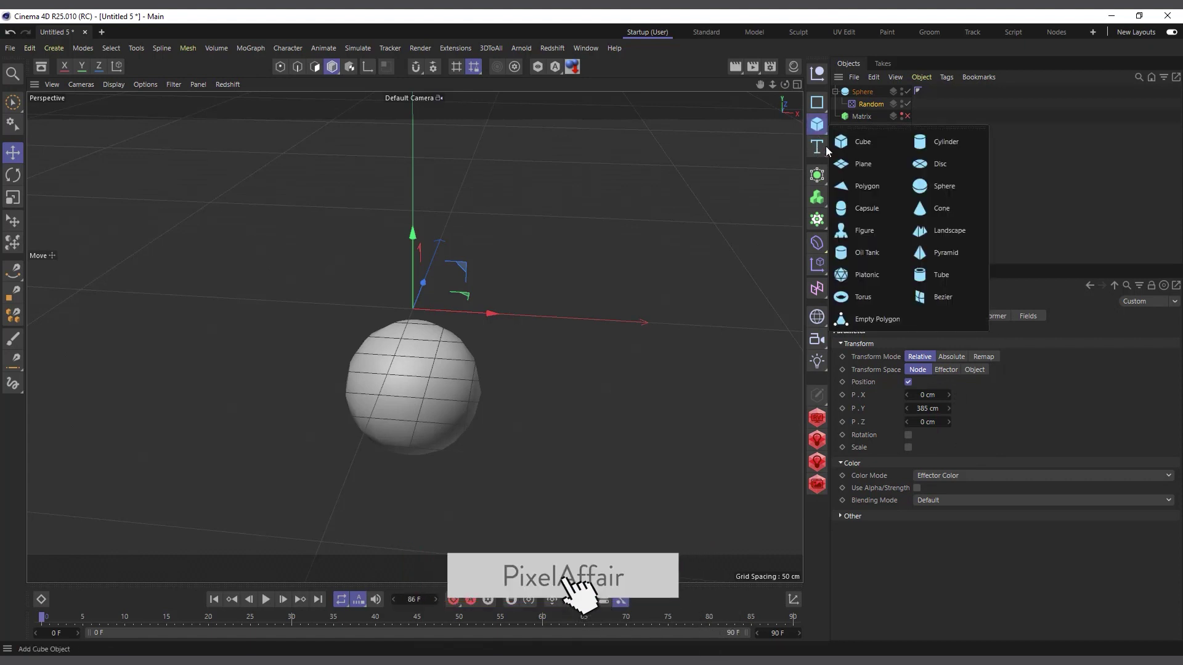
left_click(868, 132)
mouse_move(881, 114)
left_mouse_down()
mouse_move(872, 119)
mouse_move(870, 98)
mouse_move(879, 102)
left_mouse_up()
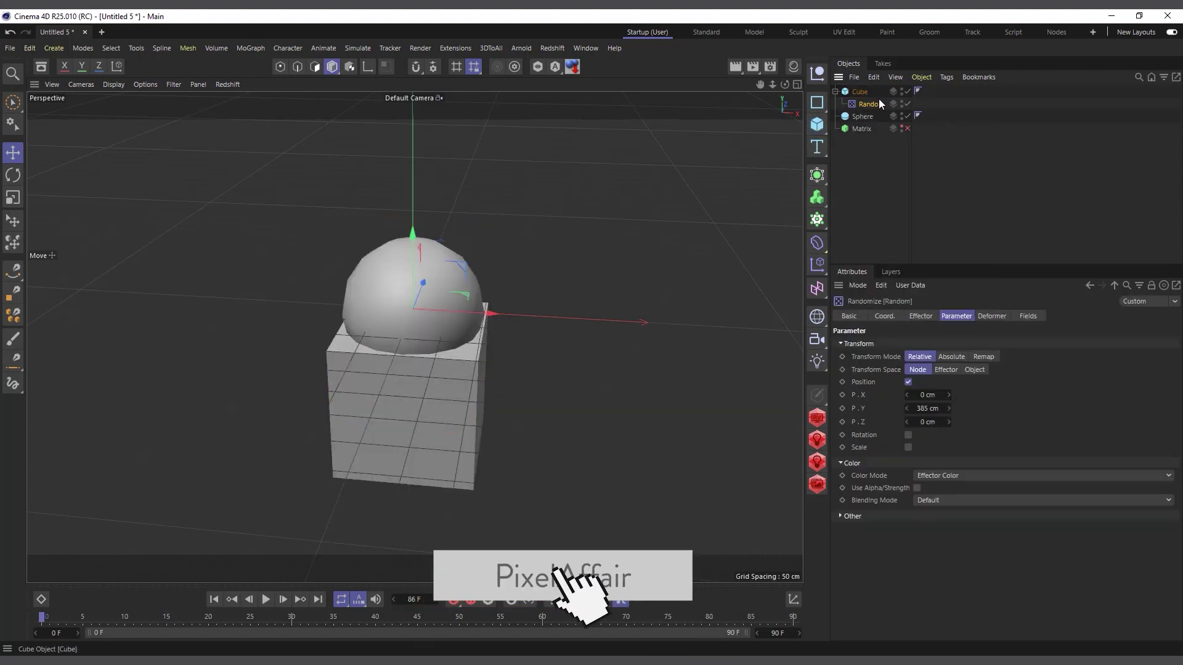
left_click(906, 117)
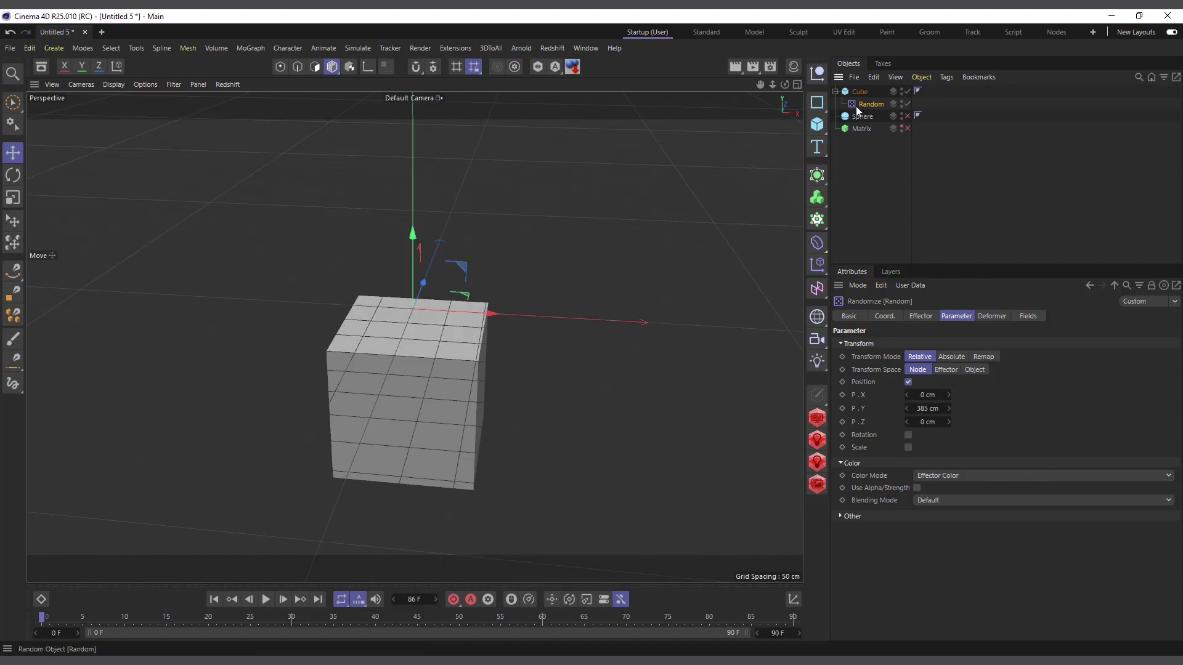
Step: Enable rotation in the Random effector and briefly try its Scale option while playing the cube's animation
left_click(909, 435)
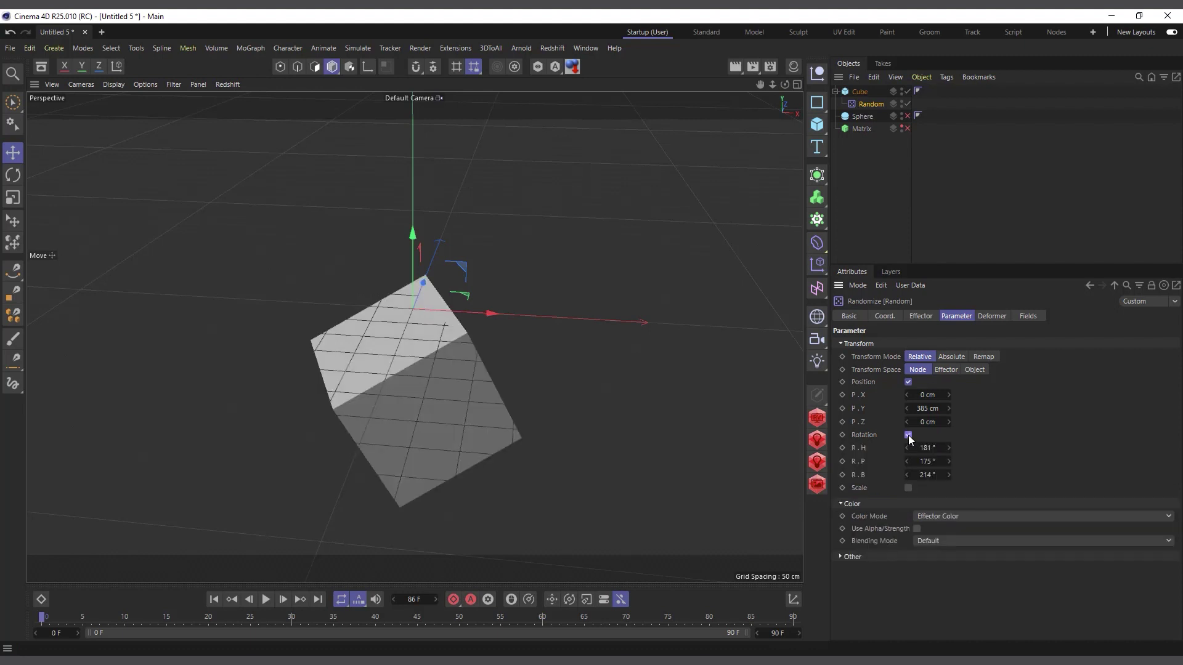
left_click(266, 600)
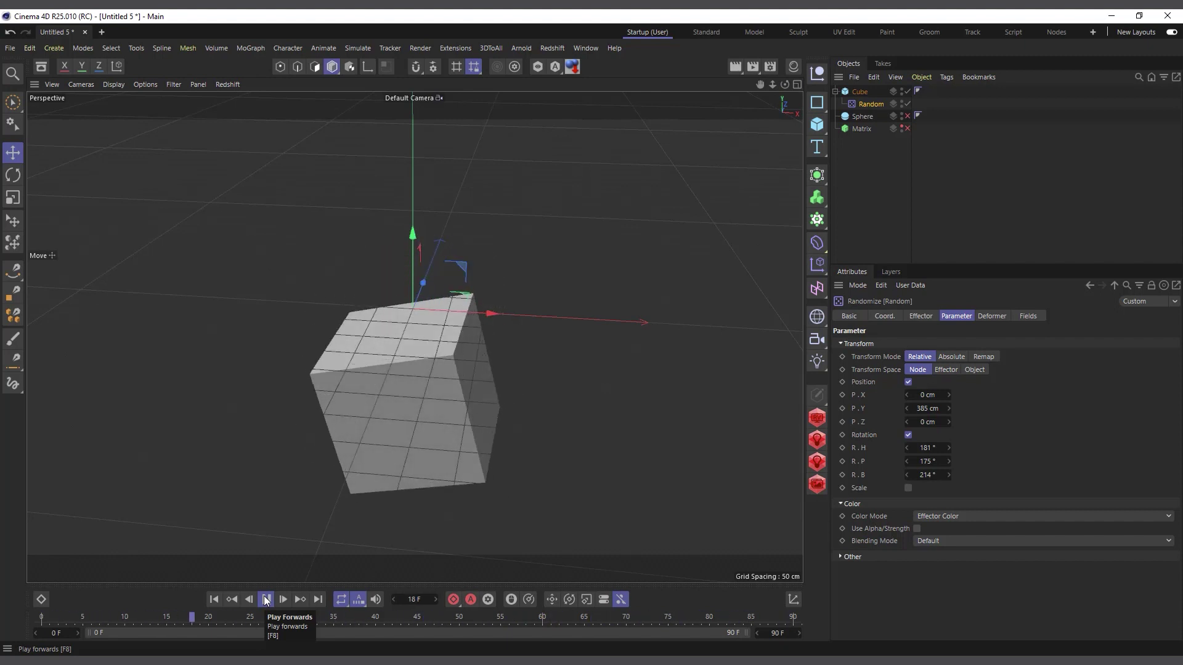
left_click(908, 488)
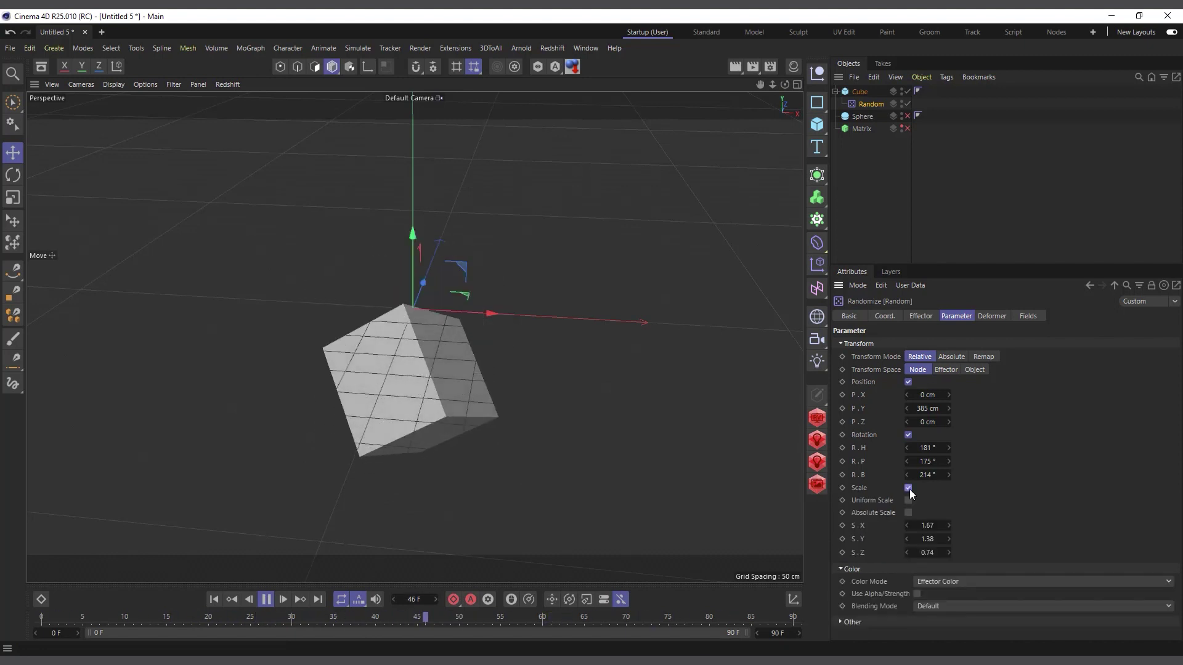
left_click(908, 488)
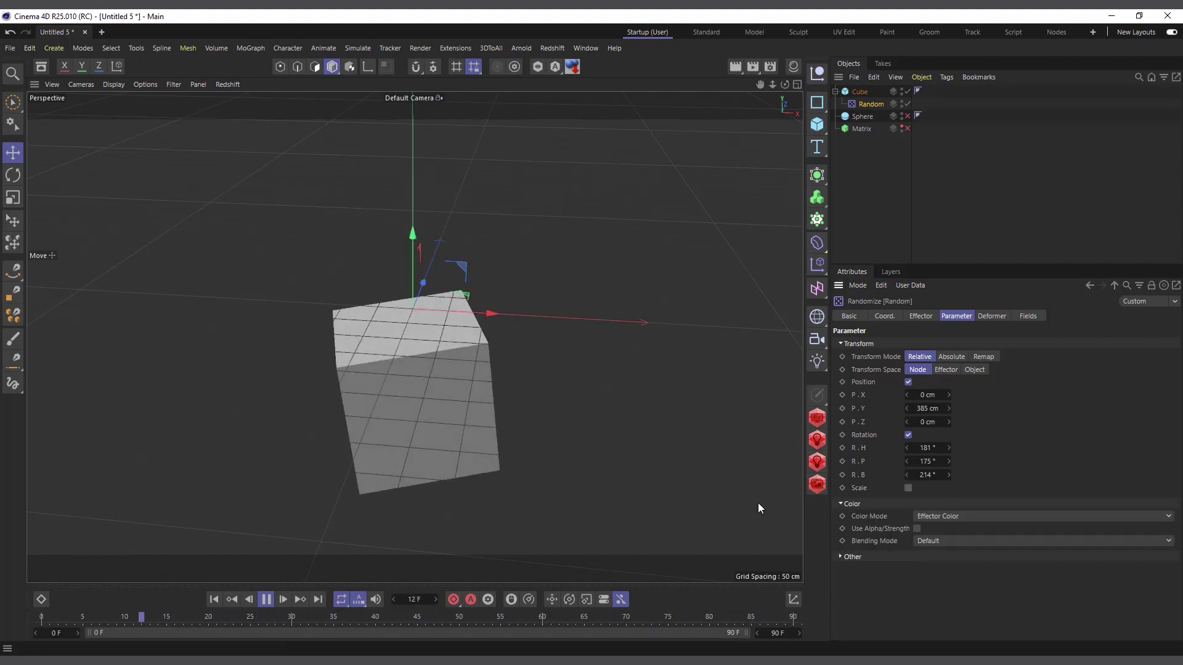
left_click(266, 600)
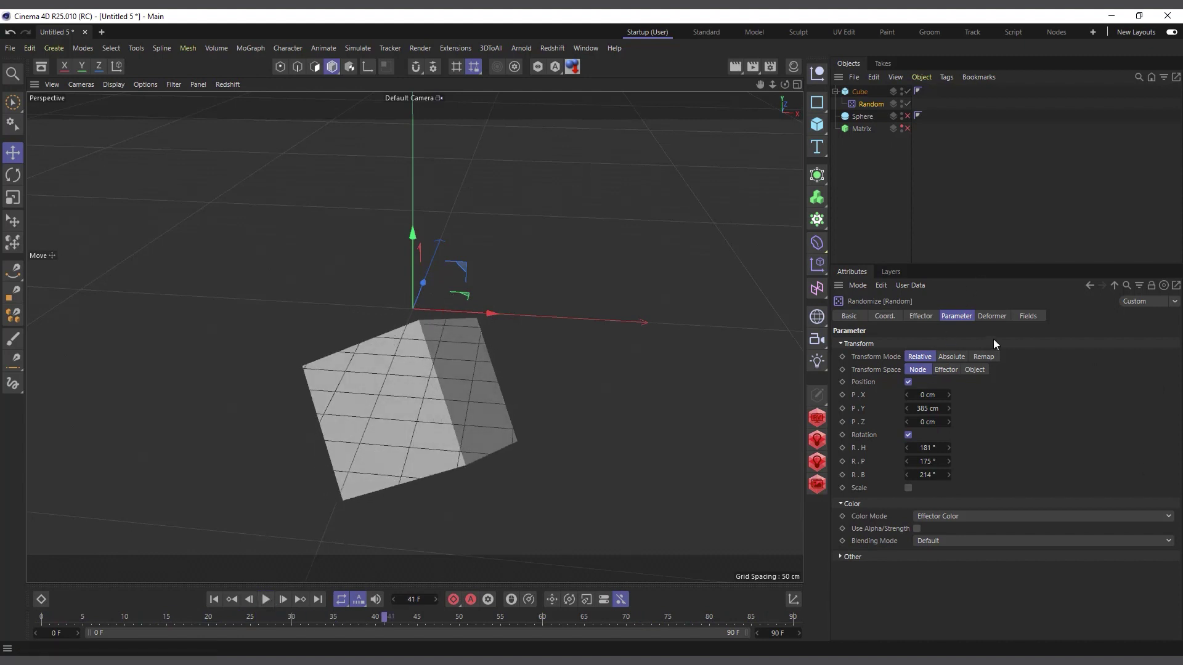
Step: Move the Random effector back under the sphere, disable the cube and enable the sphere
left_click_drag(868, 105, 873, 117)
left_click(908, 92)
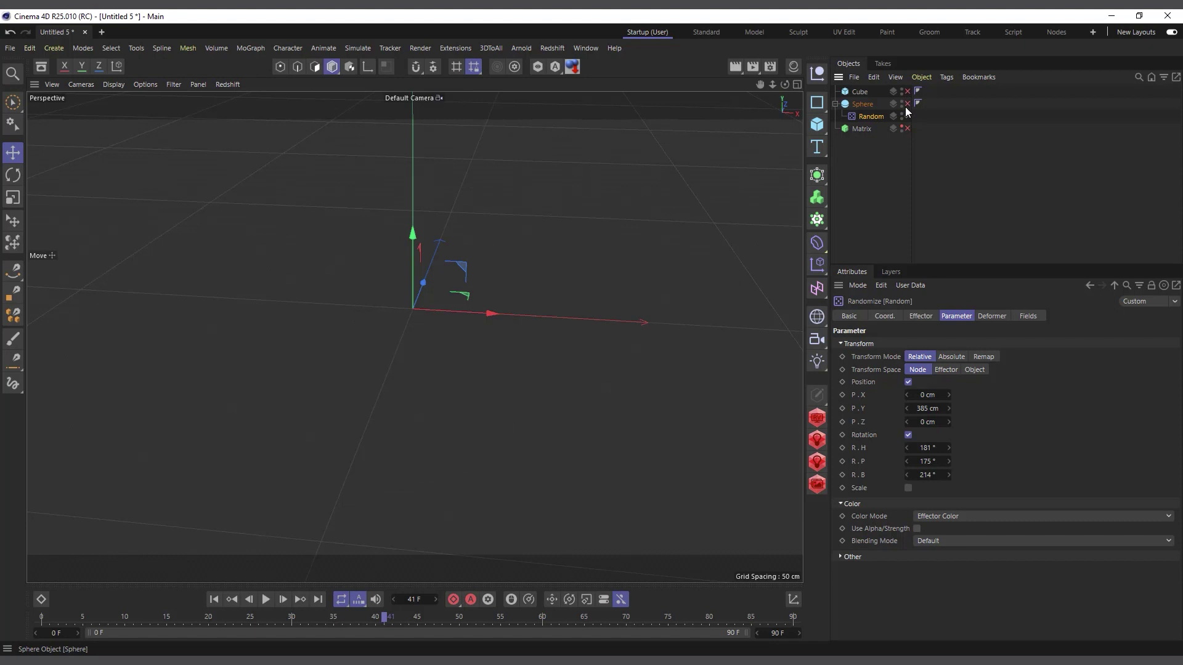
left_click(906, 103)
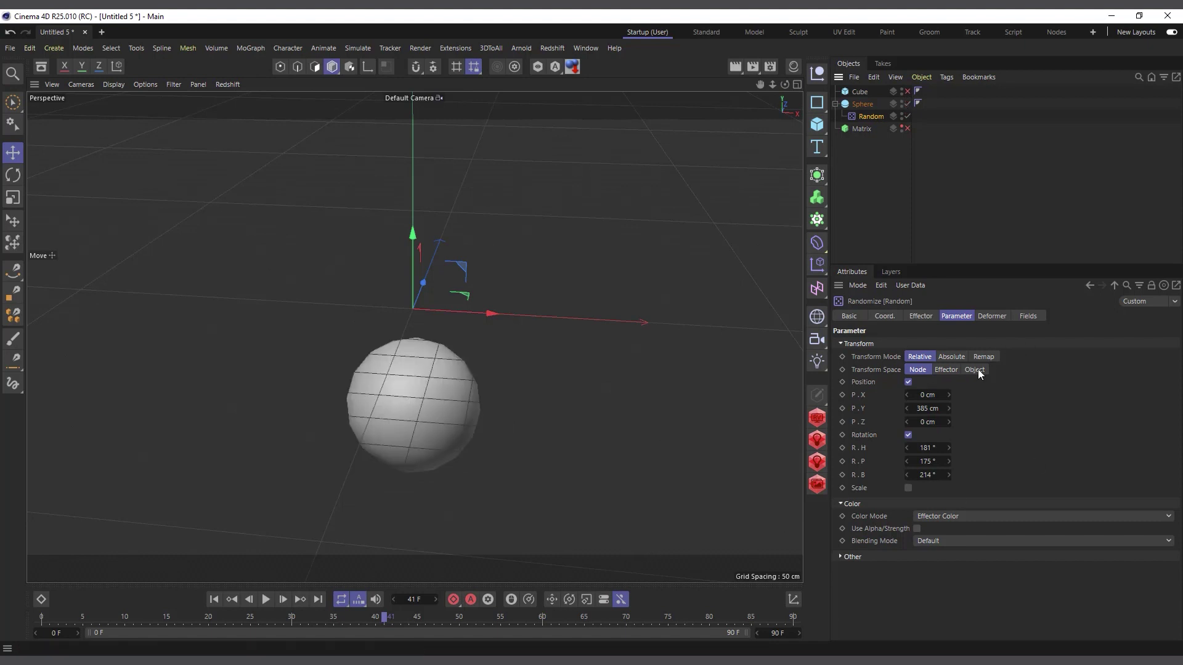
Step: Change the Random effector's deformation to Point so it acts on the sphere's points
left_click(869, 104)
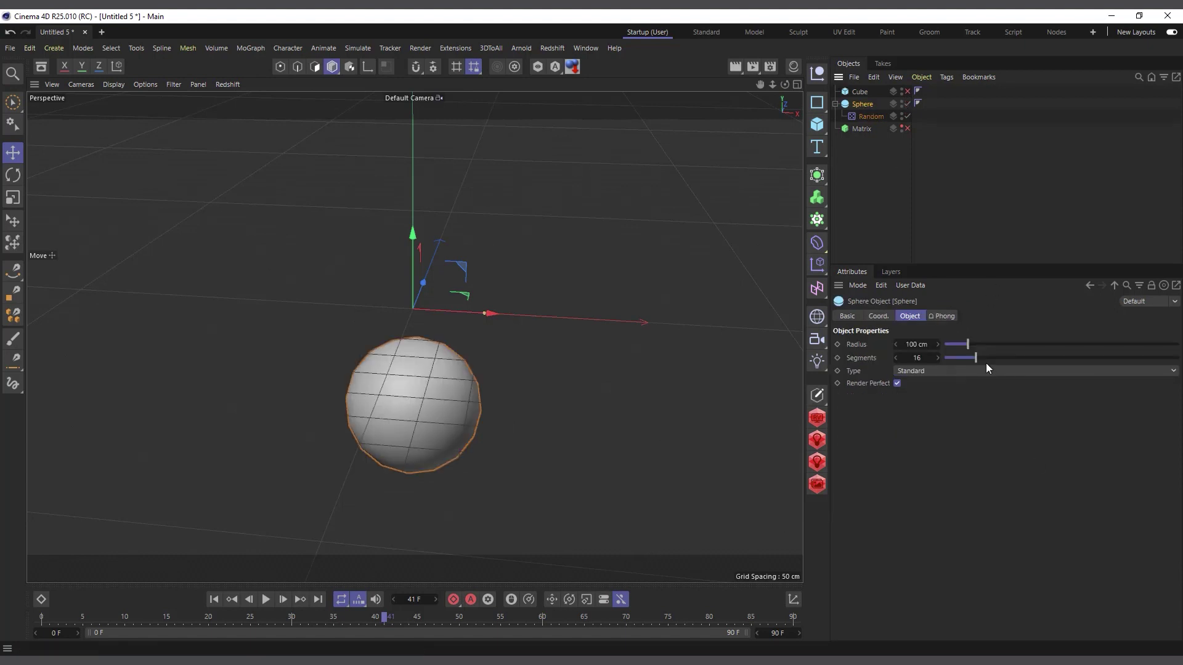
left_click(873, 117)
left_click(993, 316)
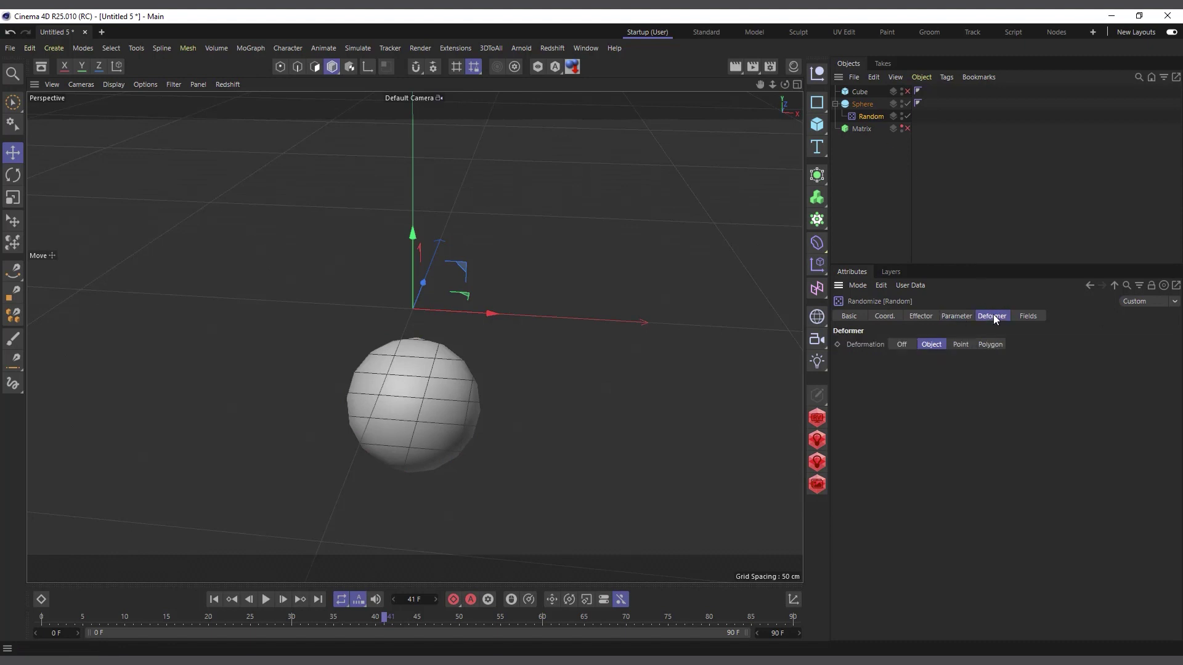
left_click(960, 344)
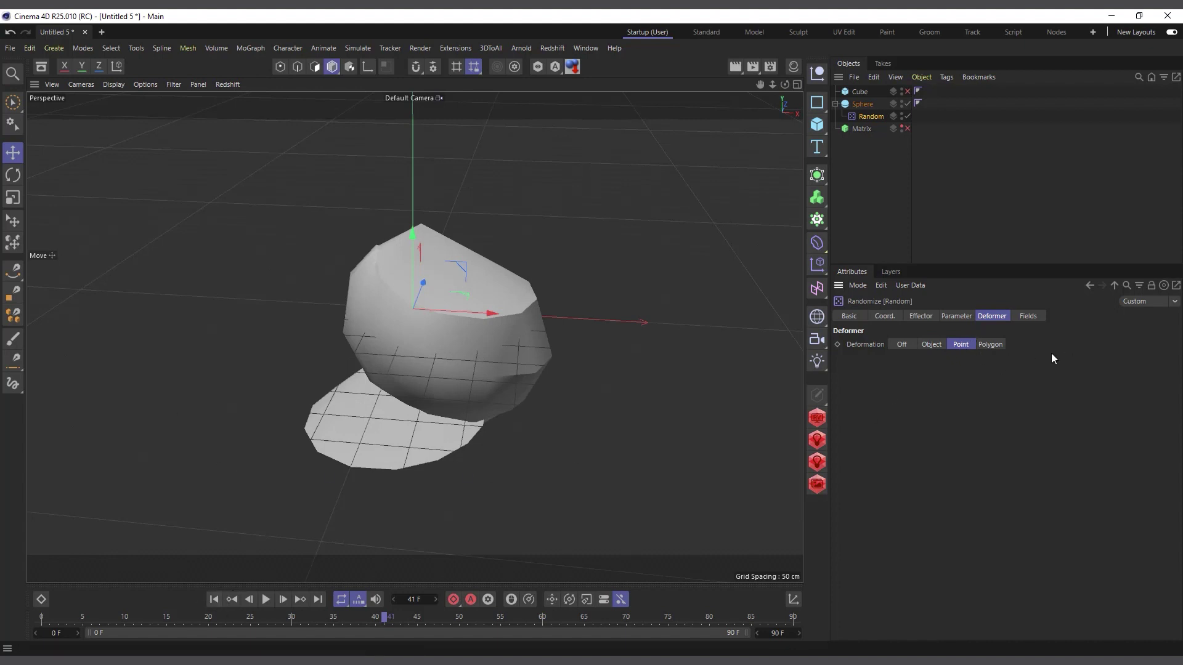
Step: Turn off rotation in the Random effector and set its P.Y position to 74 cm
left_click(948, 318)
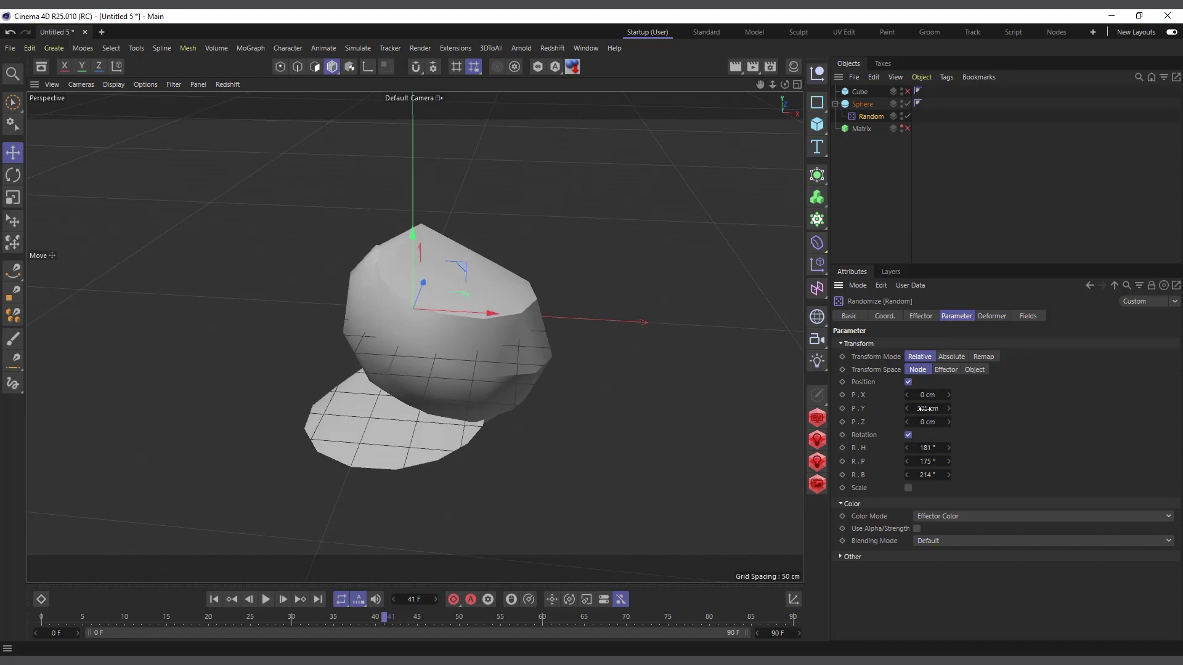
left_click(908, 435)
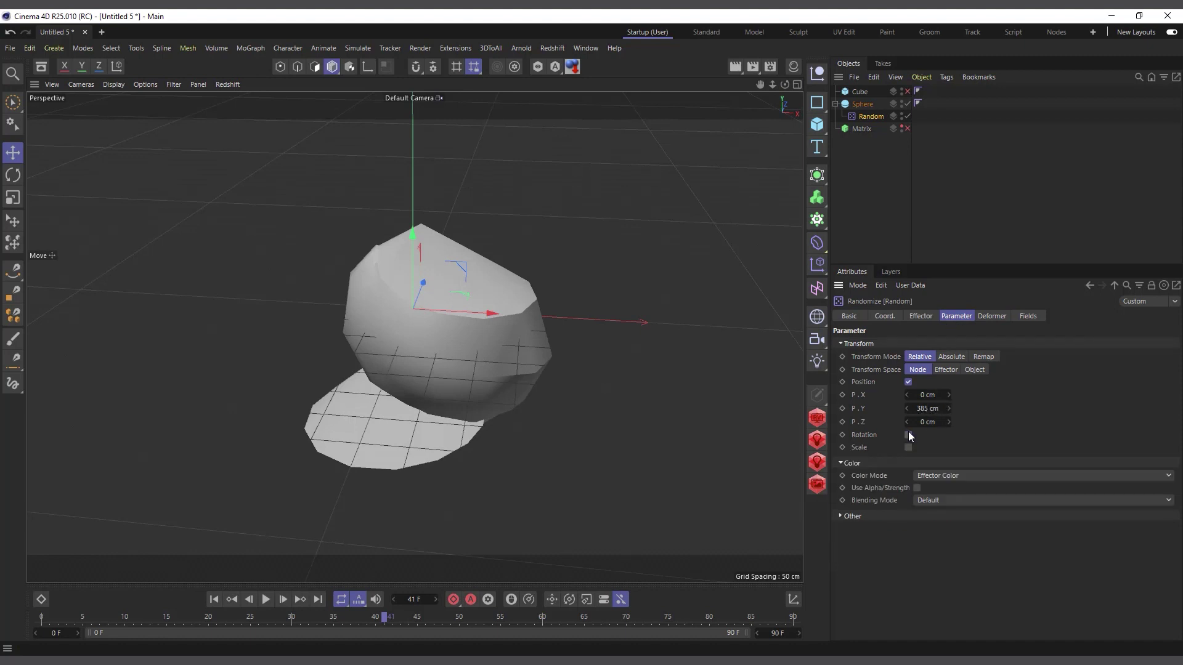
right_click(948, 410)
type("74")
key("Return")
Step: Try a noise scale of 7% on the Random effector and set the scale to 10%
left_click(911, 316)
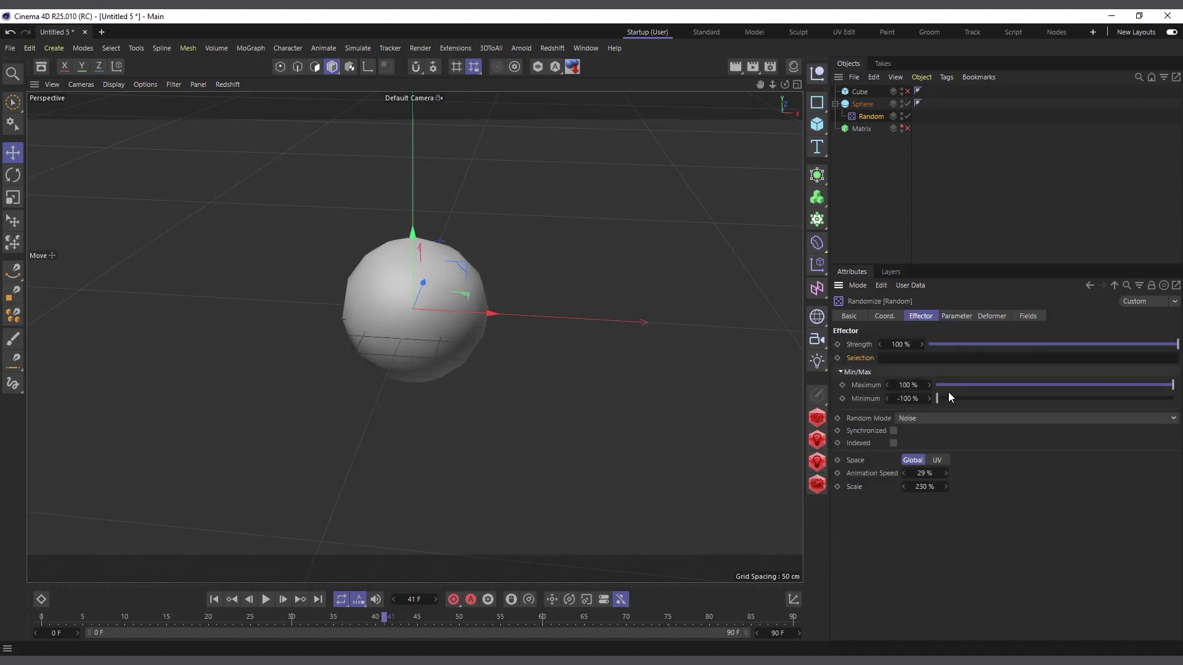
left_click_drag(937, 488, 969, 493)
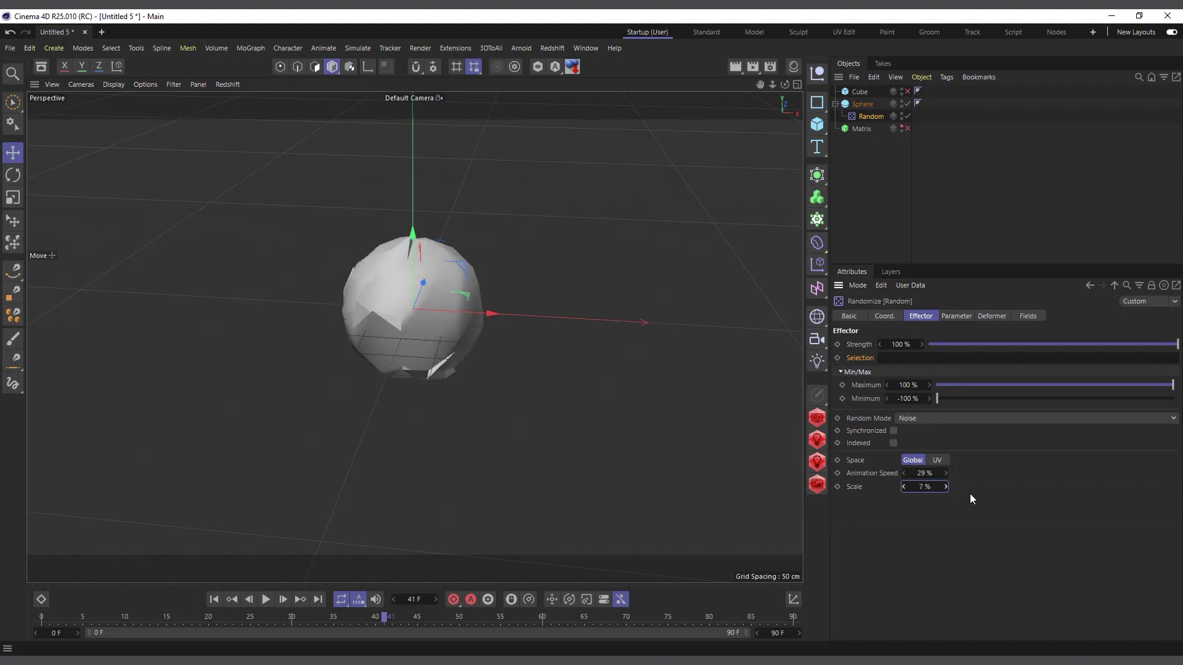
double_click(927, 487)
type("10")
key("Return")
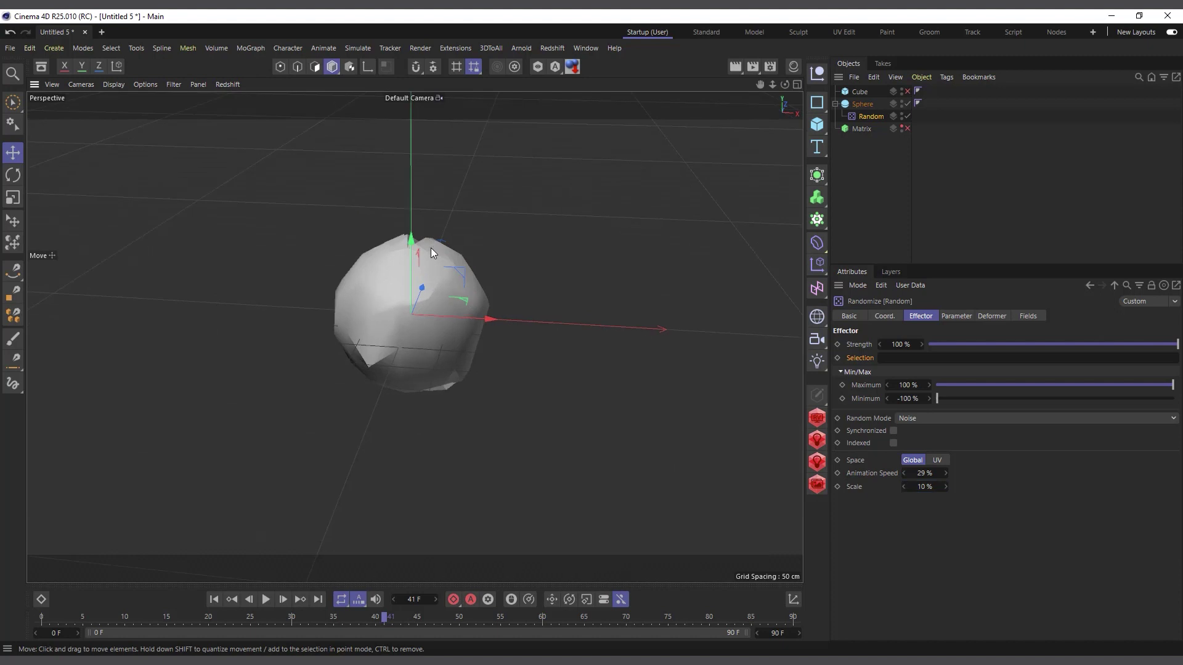
Step: Increase the sphere's segments to 78 and select the Random effector again
left_click(960, 317)
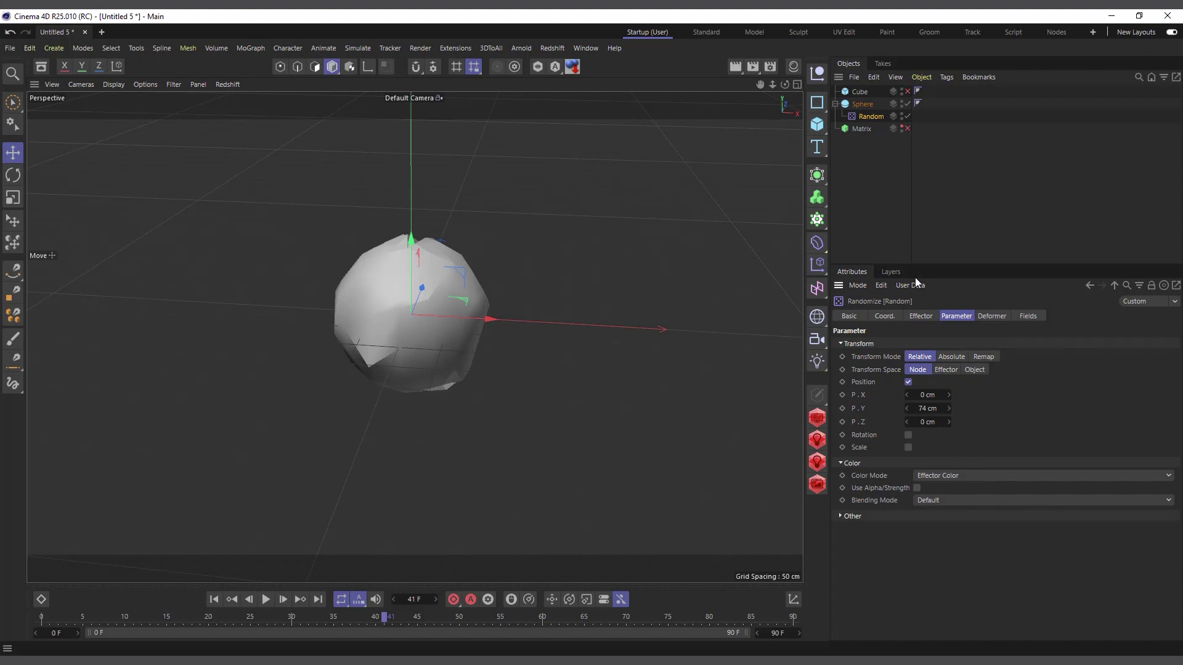
left_click(860, 104)
left_click_drag(1022, 357, 1126, 361)
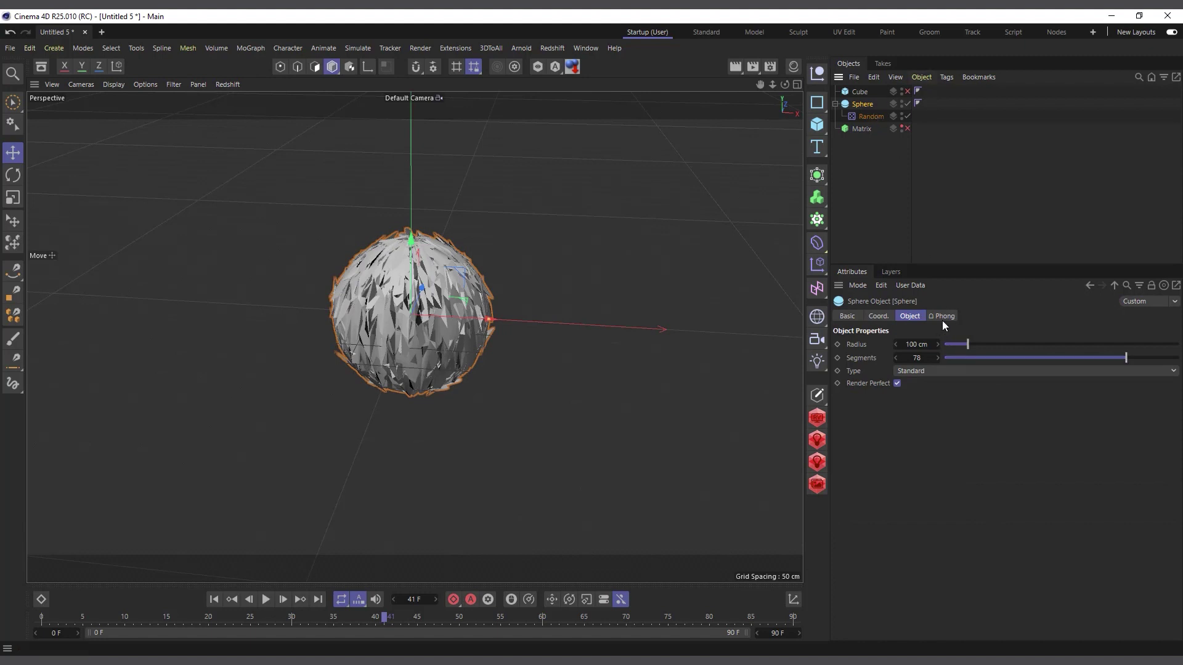
left_click(874, 115)
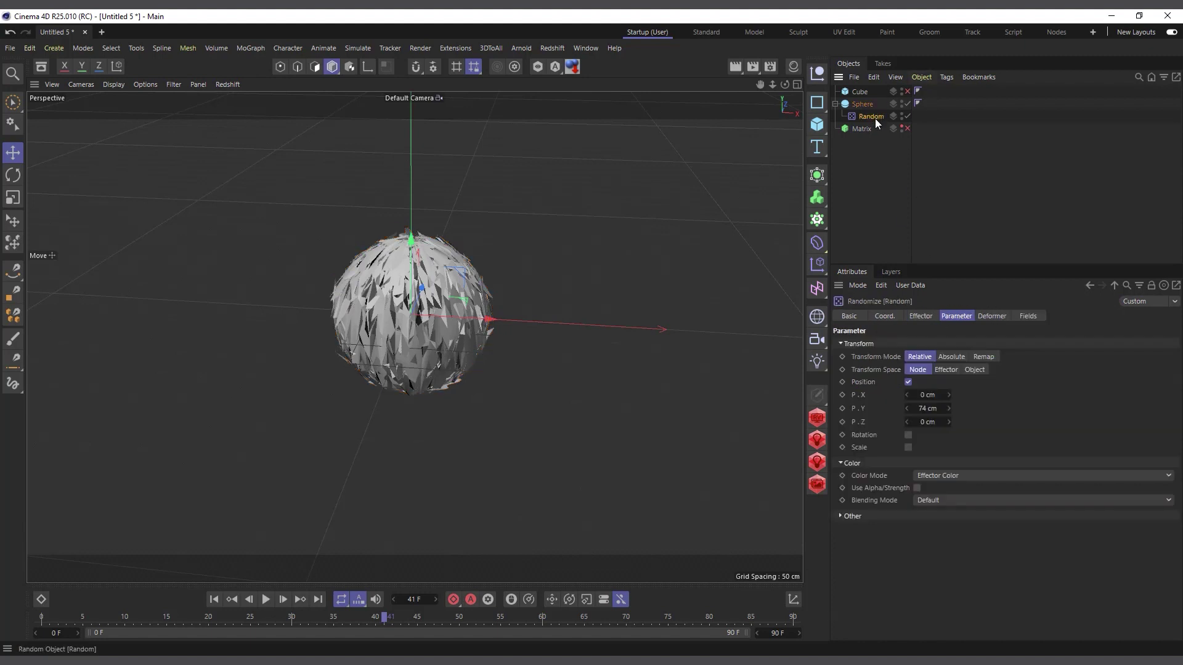
Step: Set the Random effector's P.Y to 0 cm and P.Z to 18 cm, and play the animation briefly to check the sphere
left_click(928, 409)
type("0")
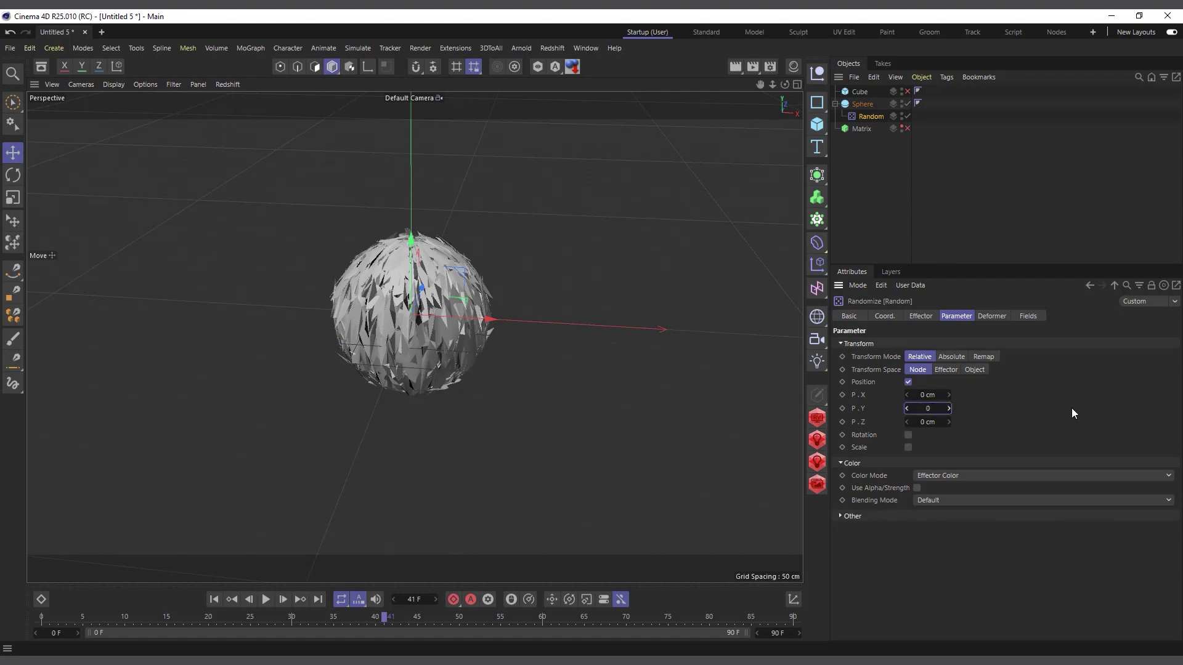
key("Return")
left_click_drag(931, 423, 942, 423)
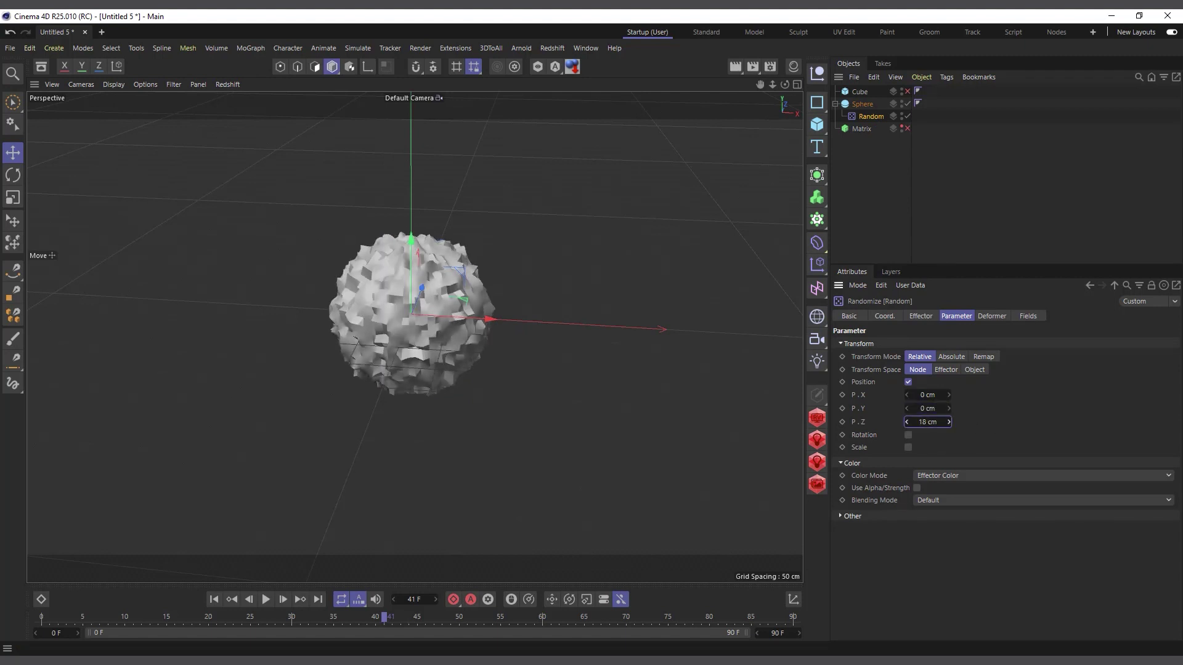
scroll(419, 254, "up", 3)
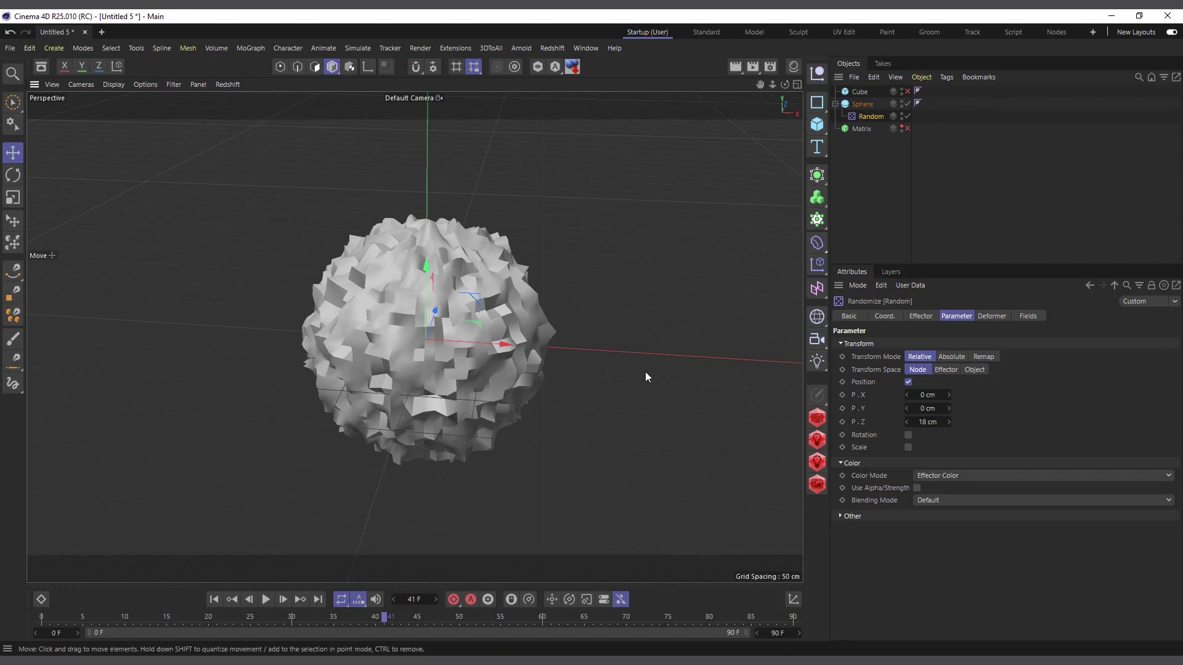
left_click(266, 599)
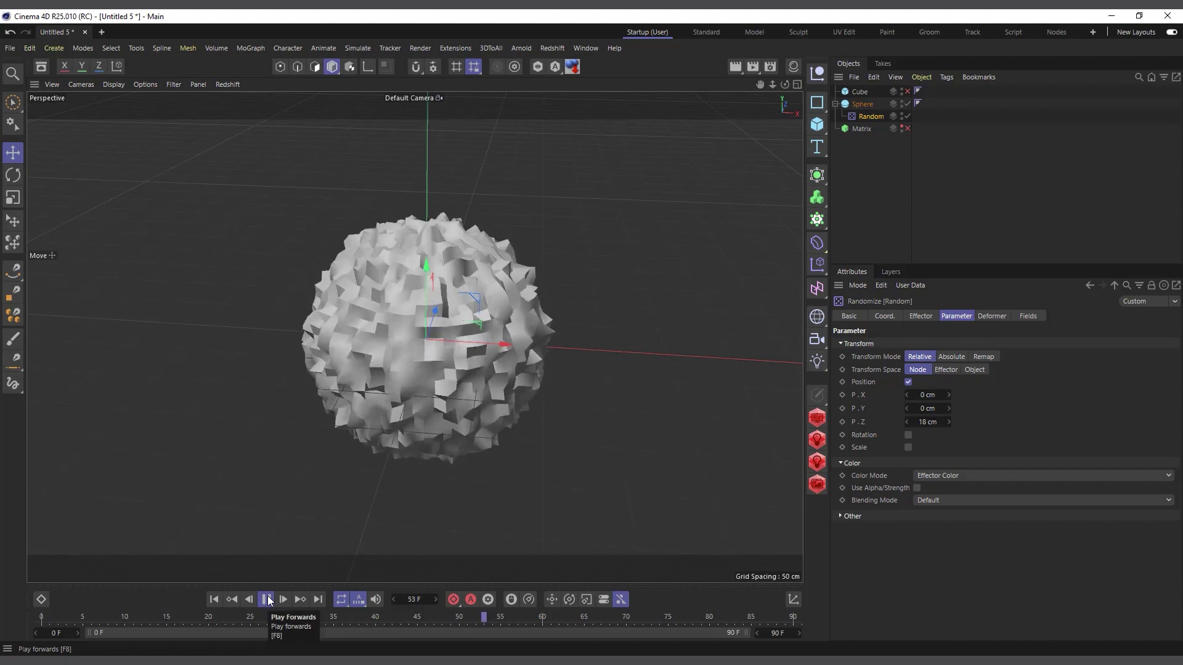
left_click(267, 599)
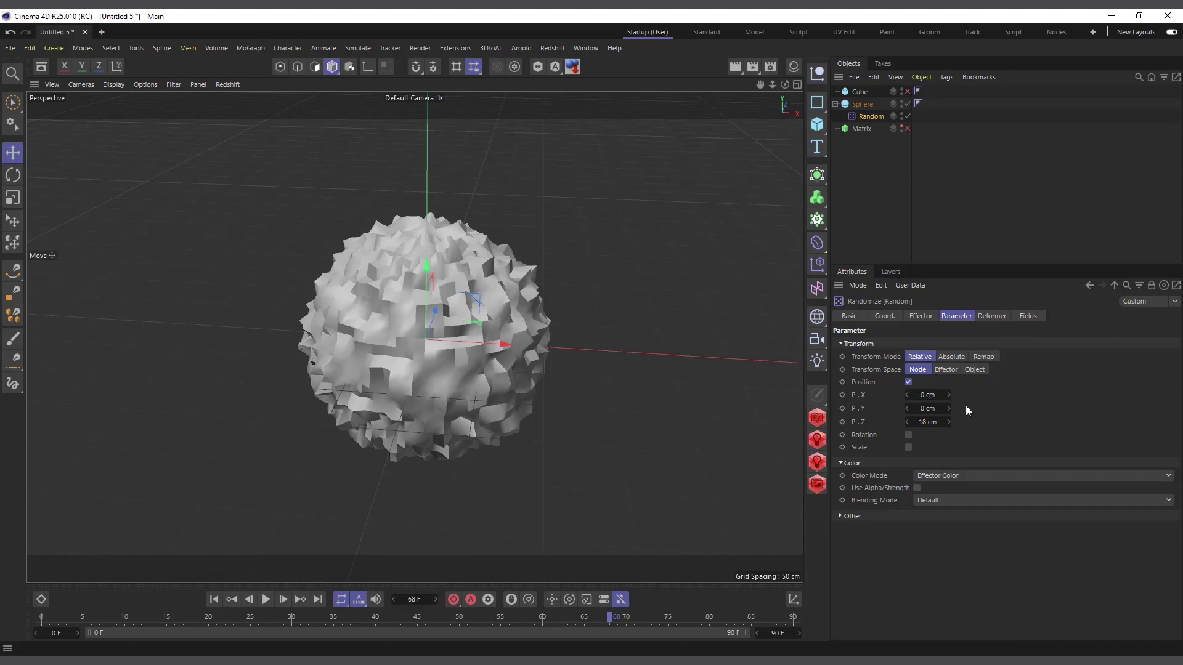
Step: Increase the Random effector's noise scale to 35% and preview the sphere's deformation in playback
left_click(922, 316)
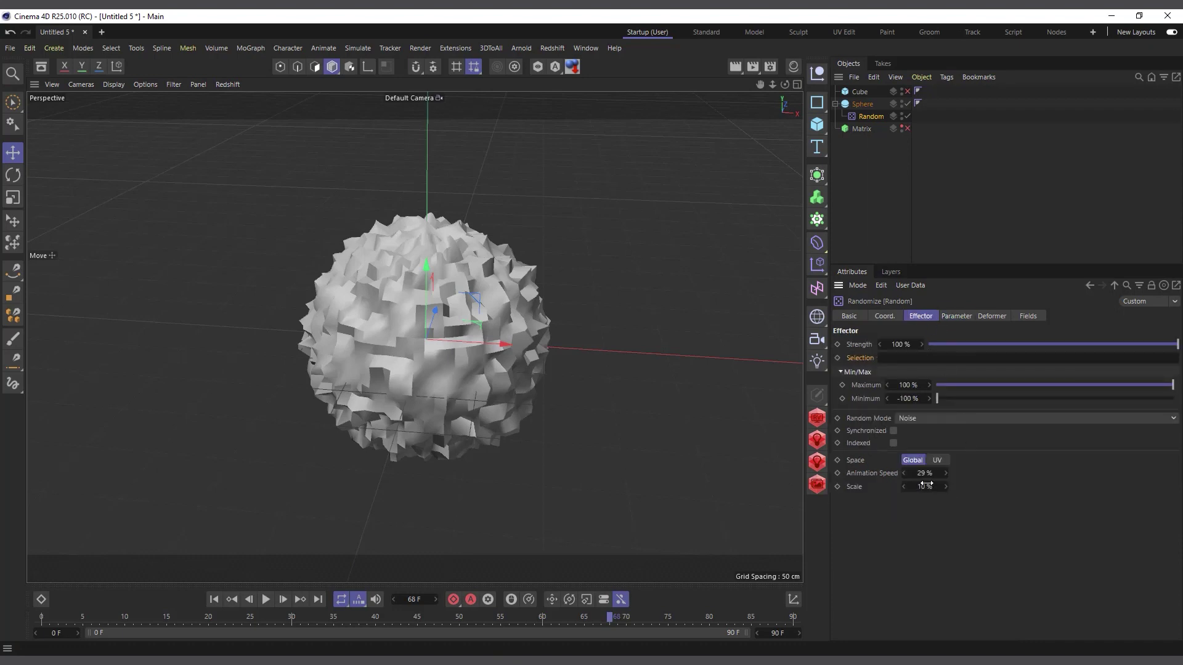
left_click_drag(922, 487, 887, 487)
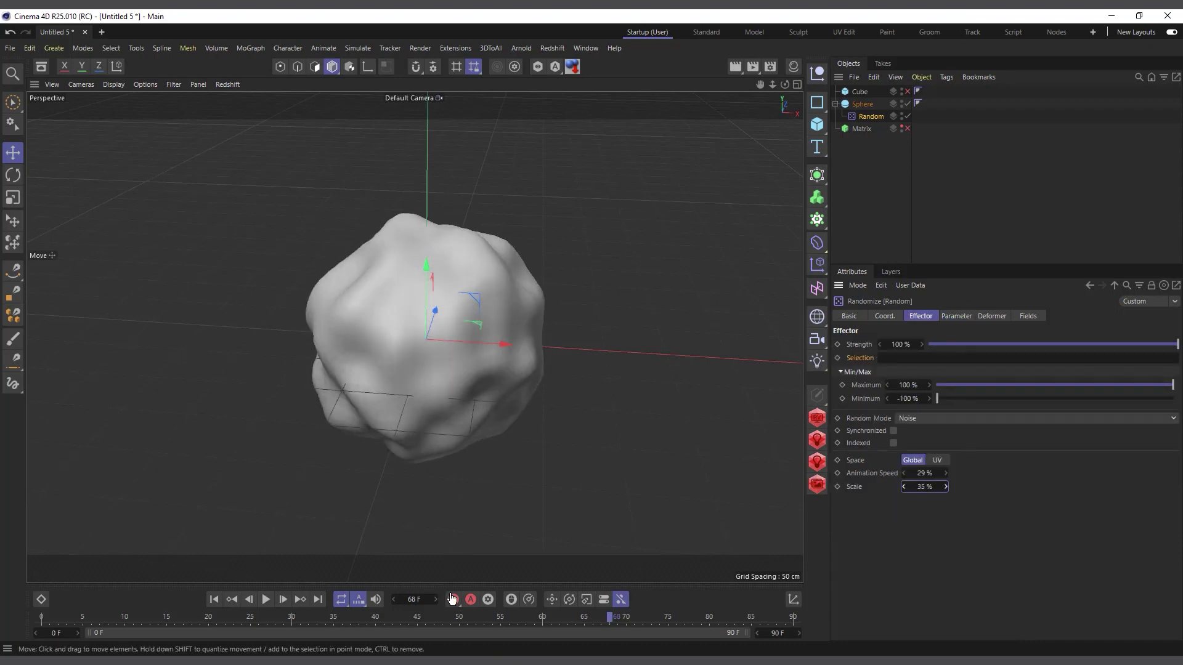
left_click(267, 602)
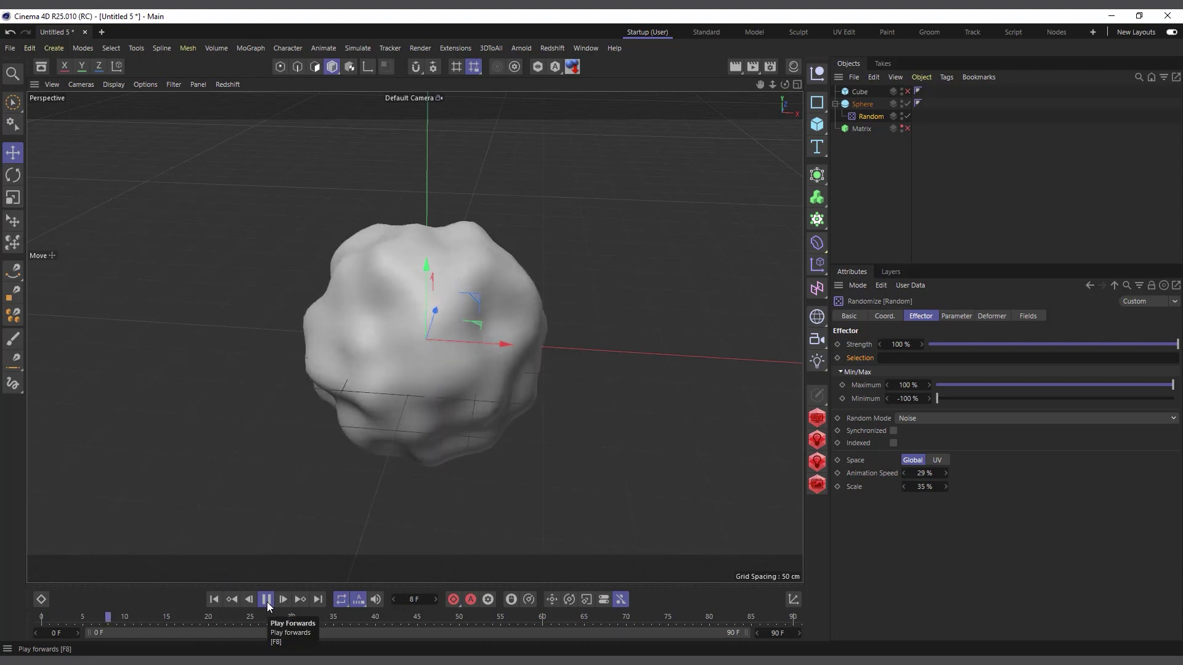
left_click(266, 600)
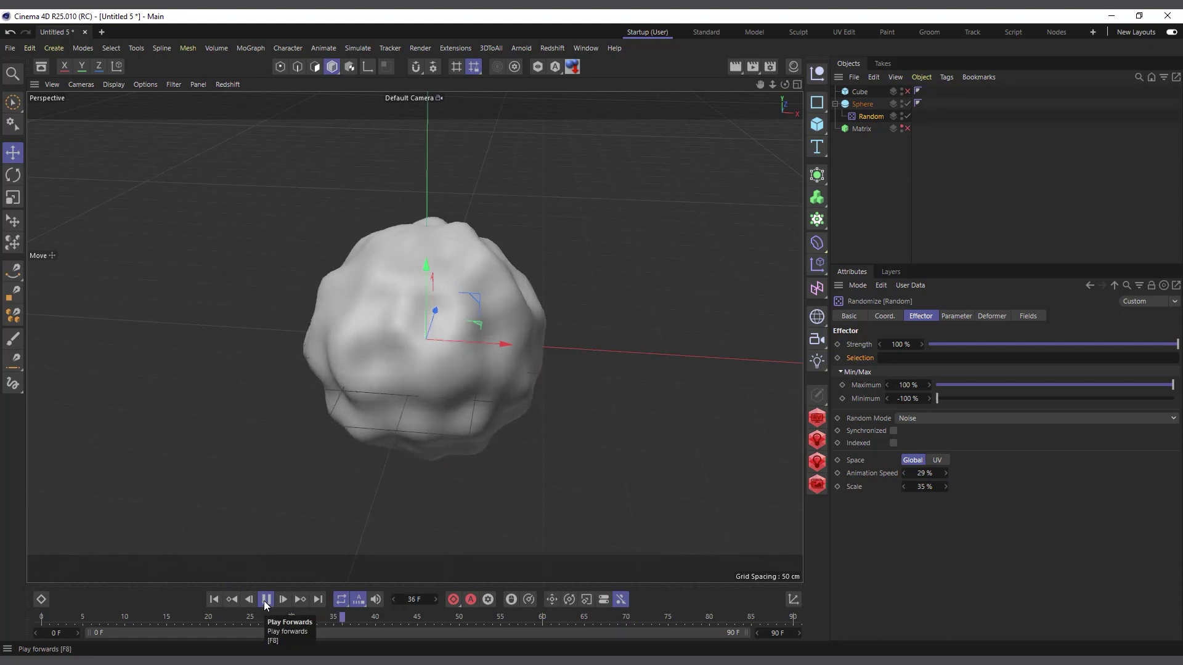
Step: Hide the sphere and add a plane primitive to the scene
left_click(901, 101)
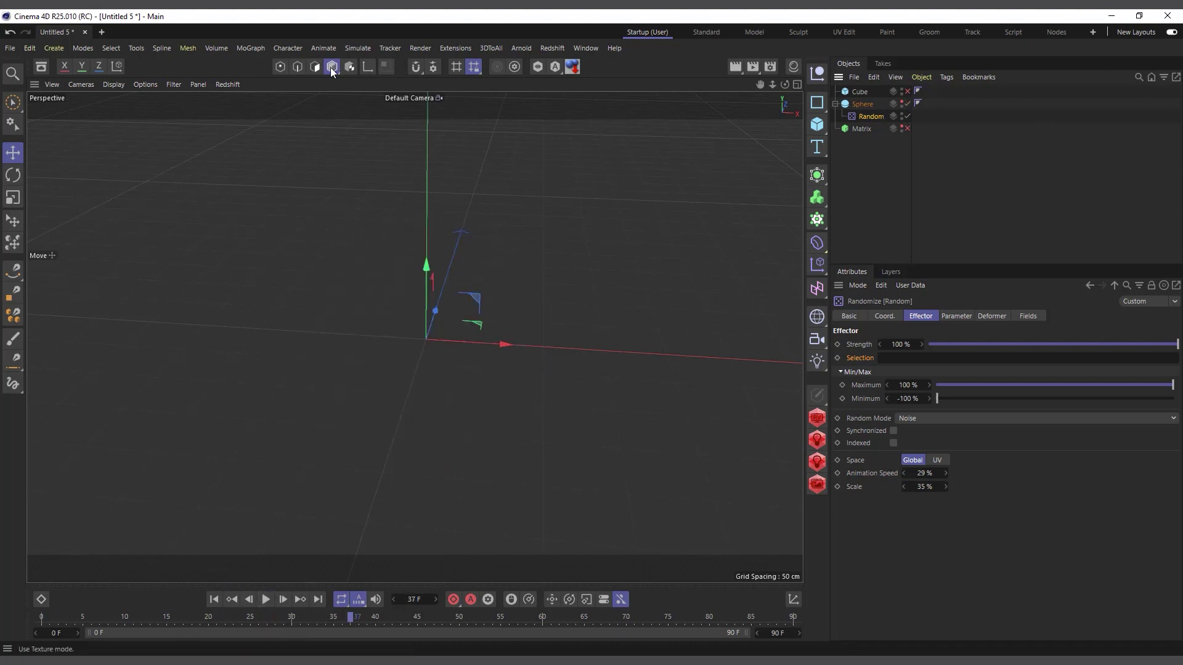
left_click(818, 127)
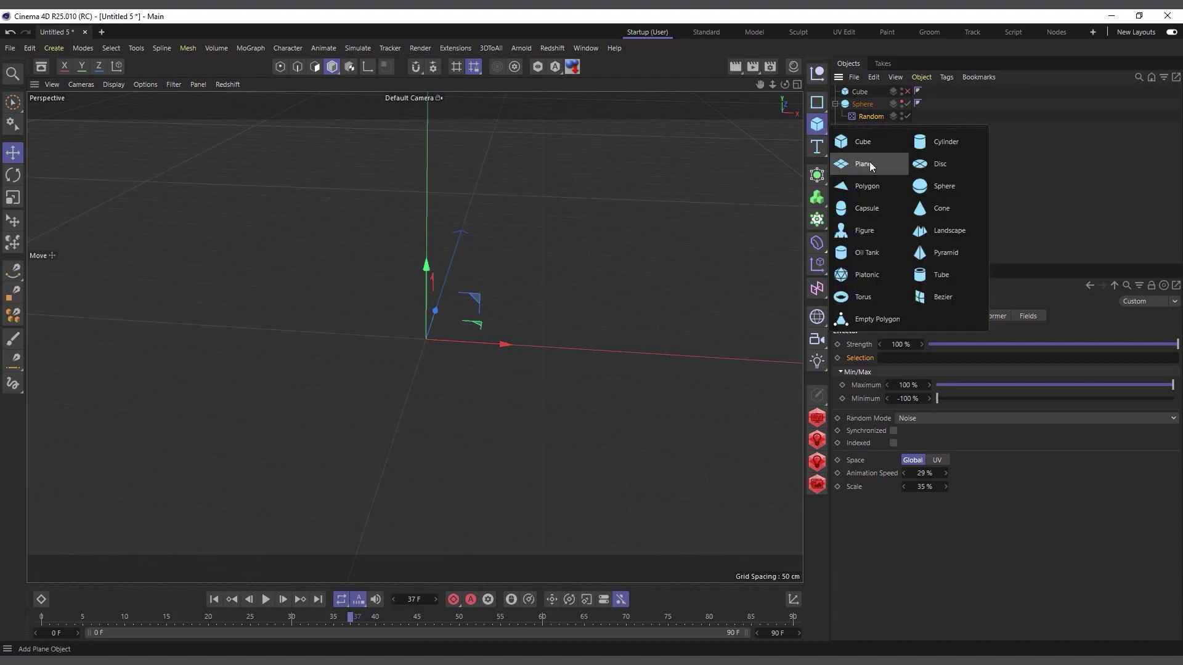
left_click(866, 163)
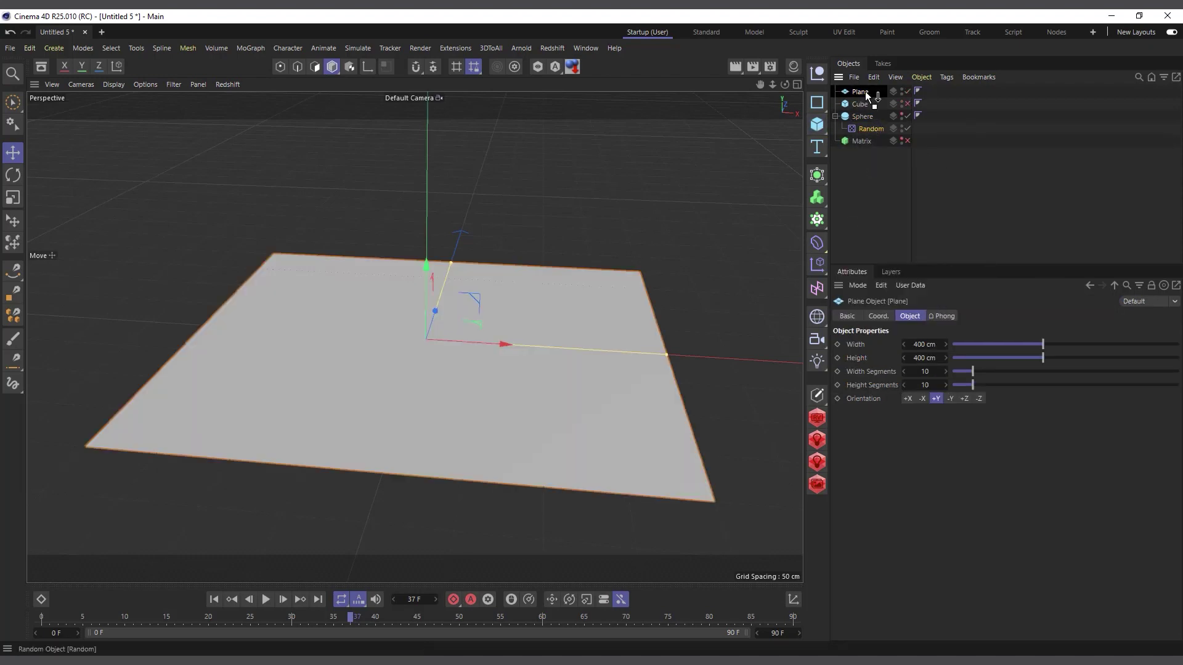
Step: Make the Random effector a child of the plane and play the animation from the start to preview it
left_click_drag(865, 91, 864, 92)
left_click(266, 599)
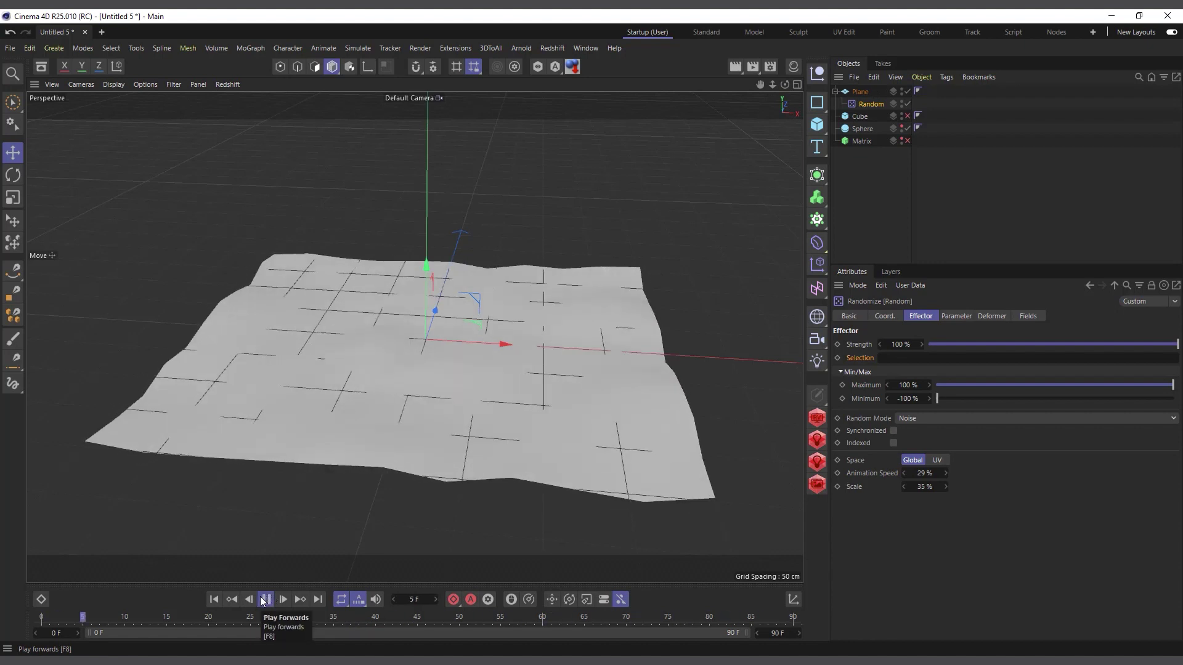
left_click(214, 599)
left_click(266, 599)
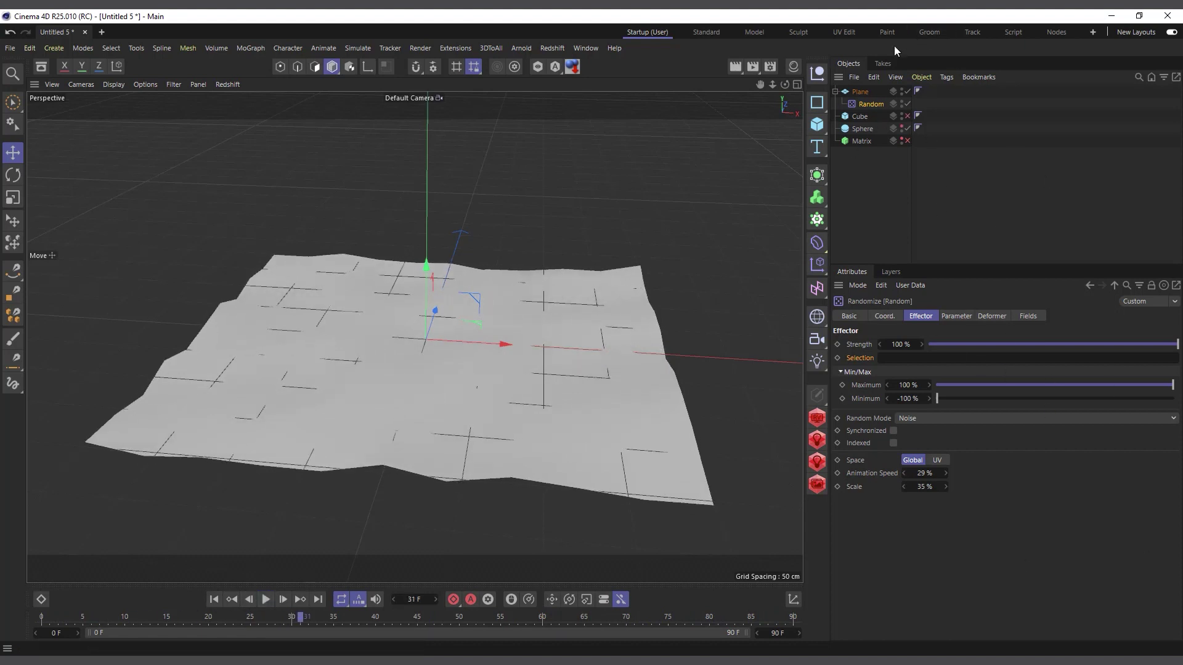
Step: Switch the Random effector's deformation to Polygon and preview the plane's animation
left_click(992, 317)
left_click(991, 345)
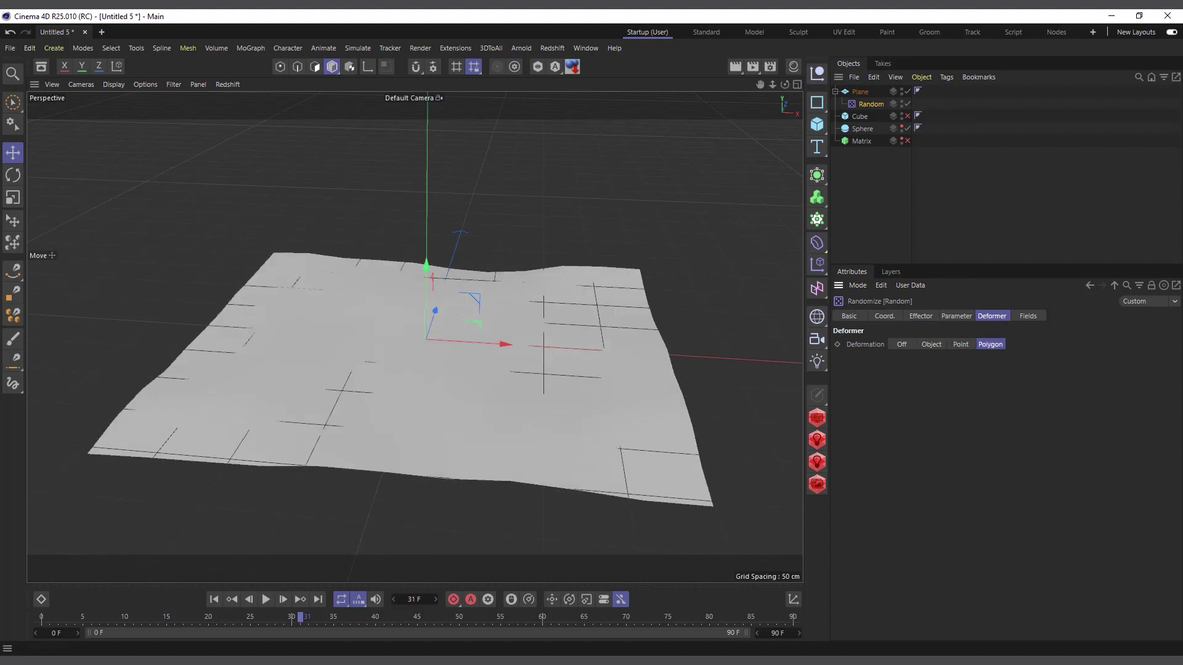
left_click(266, 600)
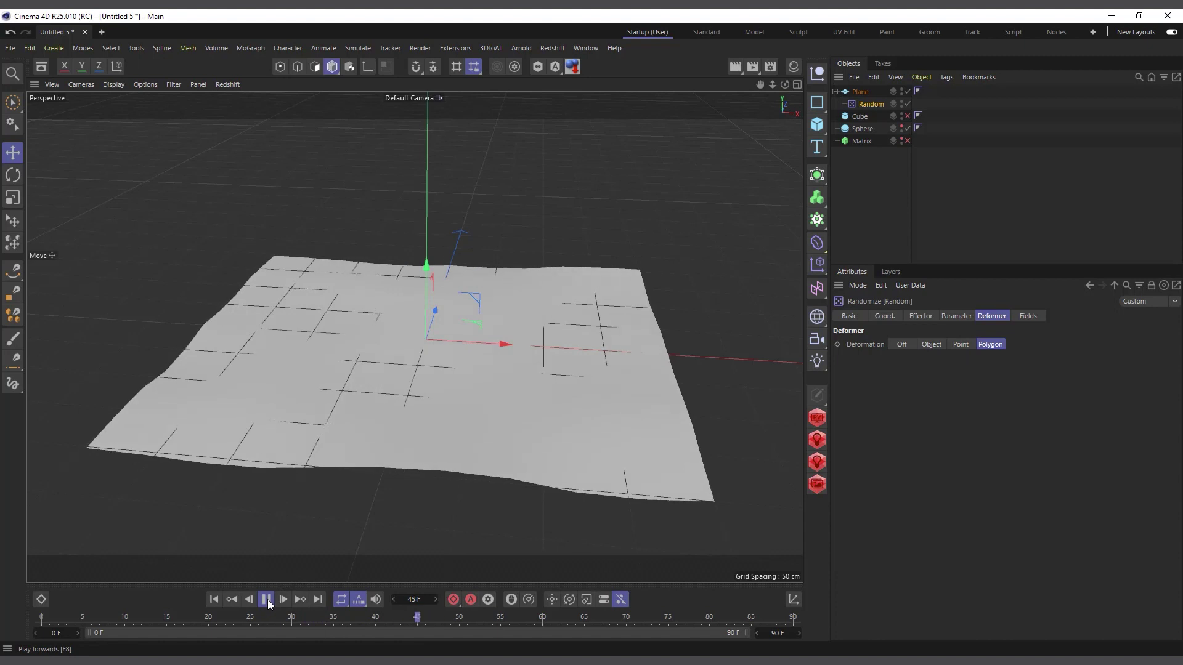
left_click(268, 599)
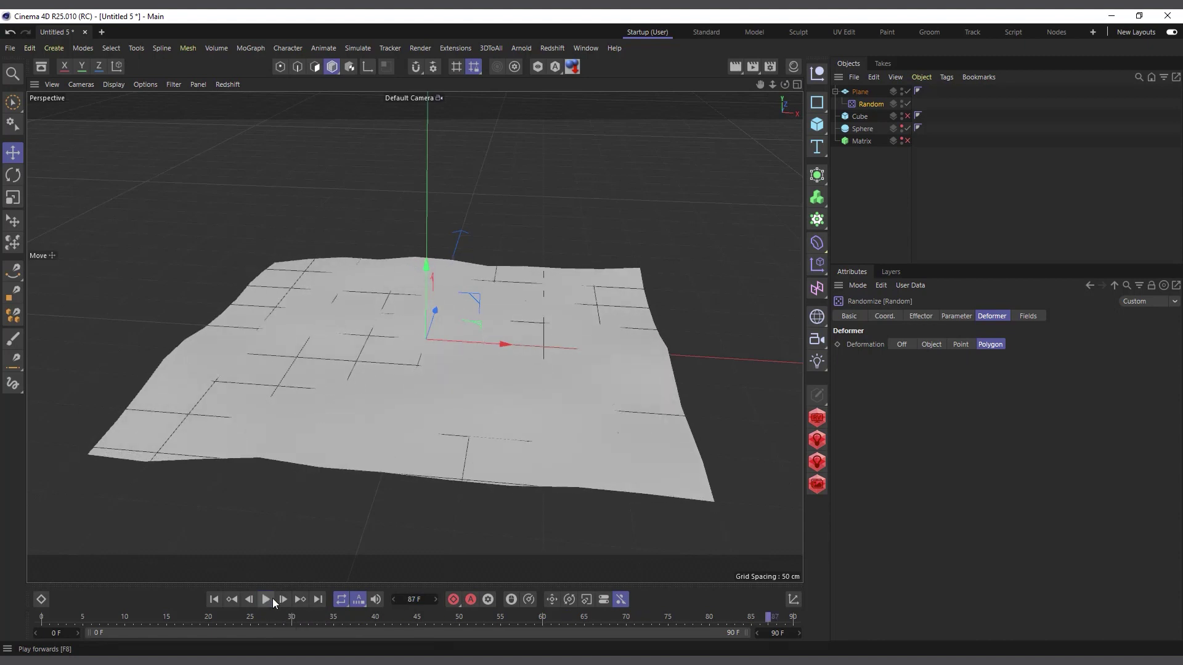